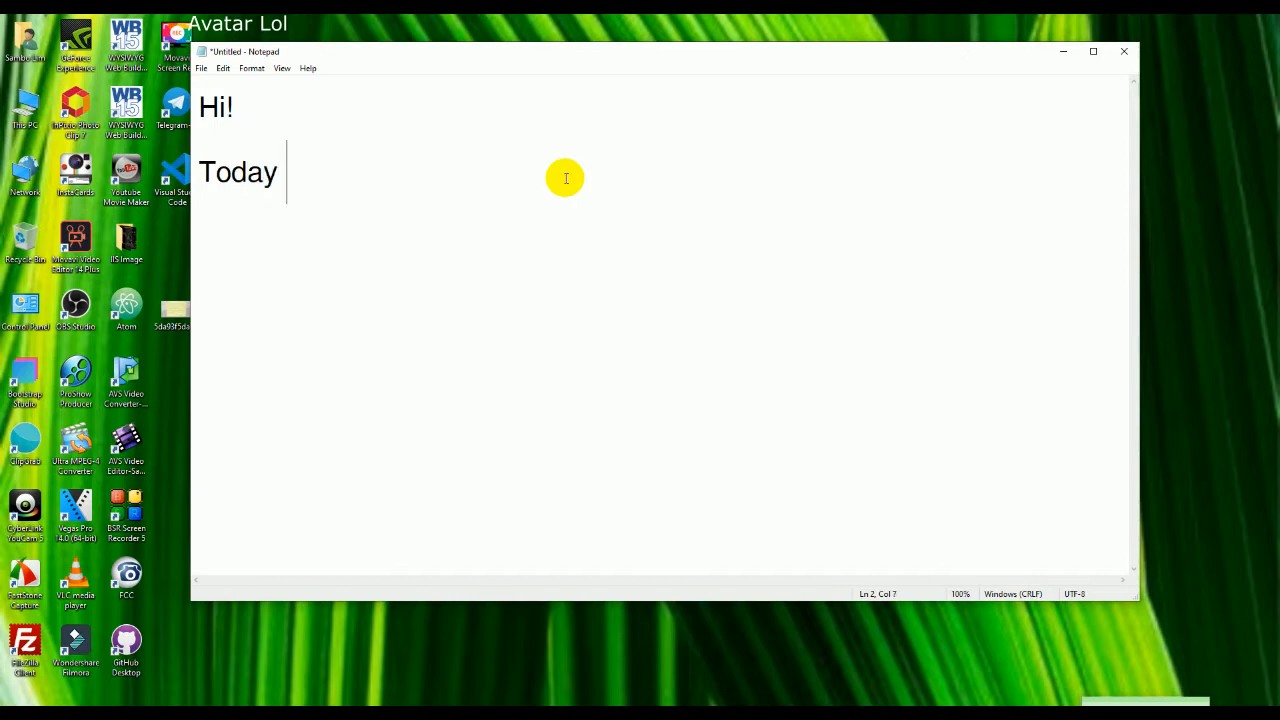
Step: Type the intro line about how to install a Joomla Template and solve the Problem in Notepad
type("I am going to show")
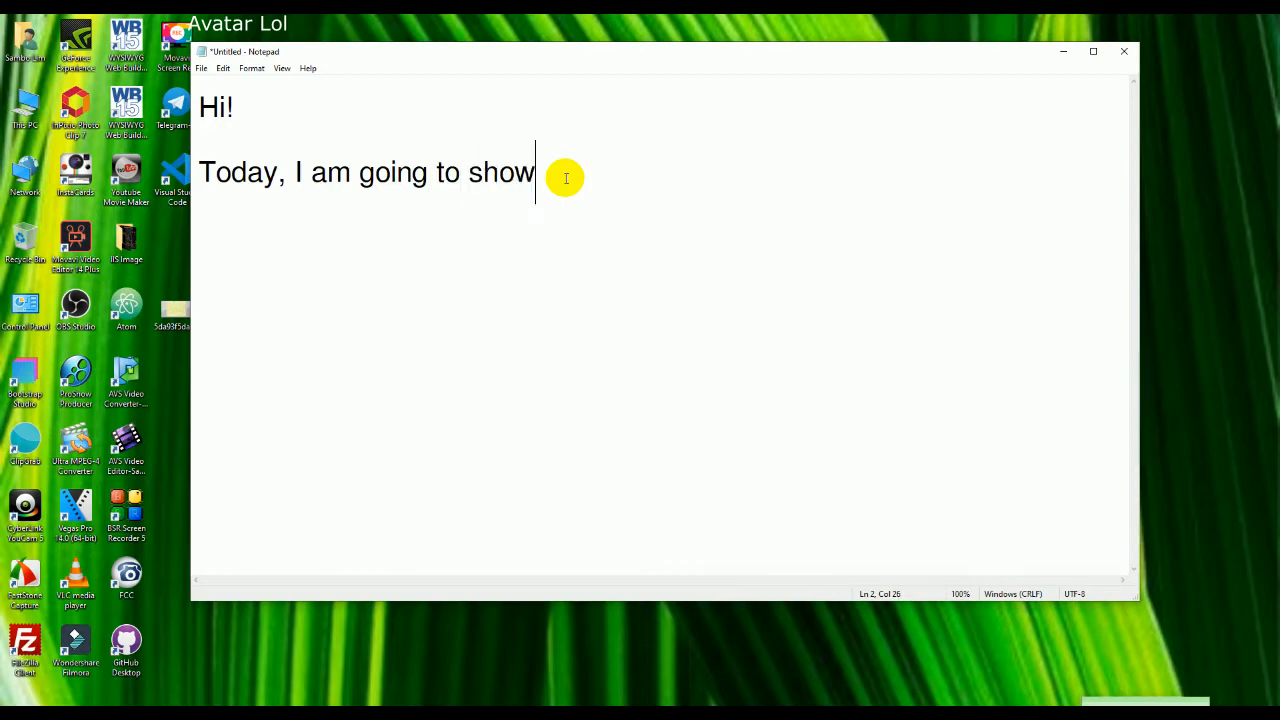
type(" you ")
type("wh")
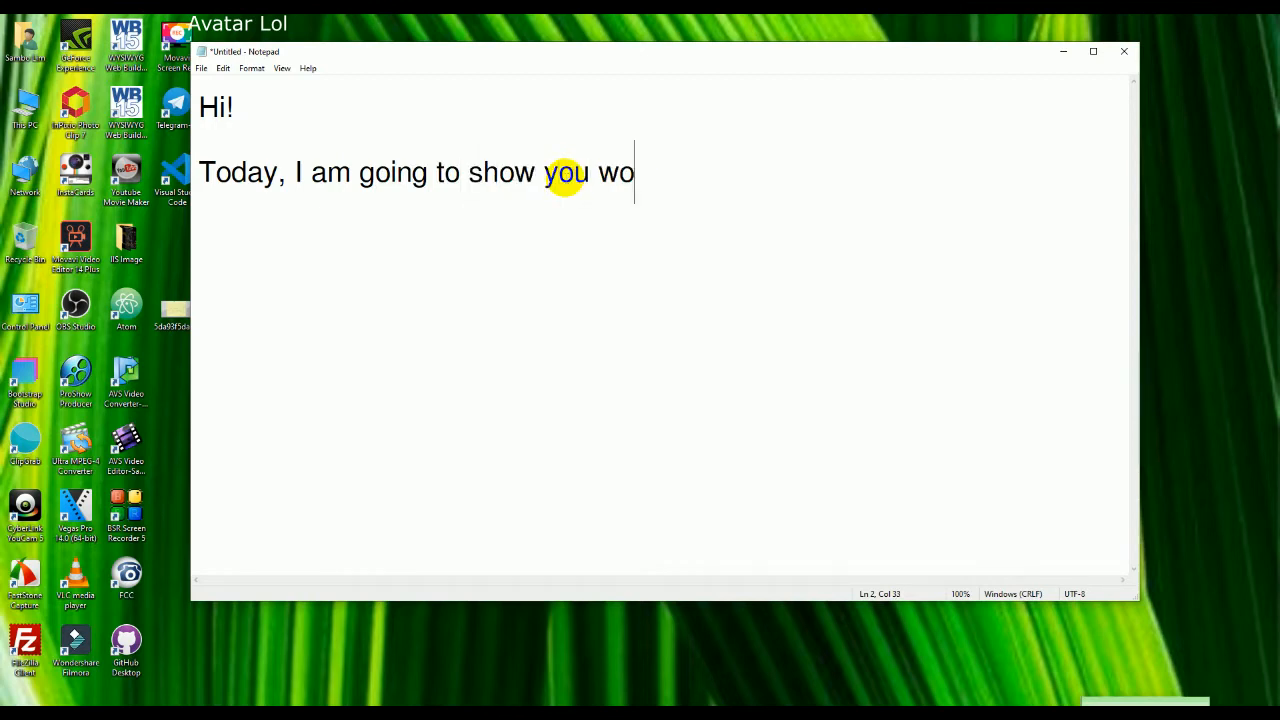
key("BackSpace")
key("BackSpace")
type("h")
key("BackSpace")
type("w")
type("ow")
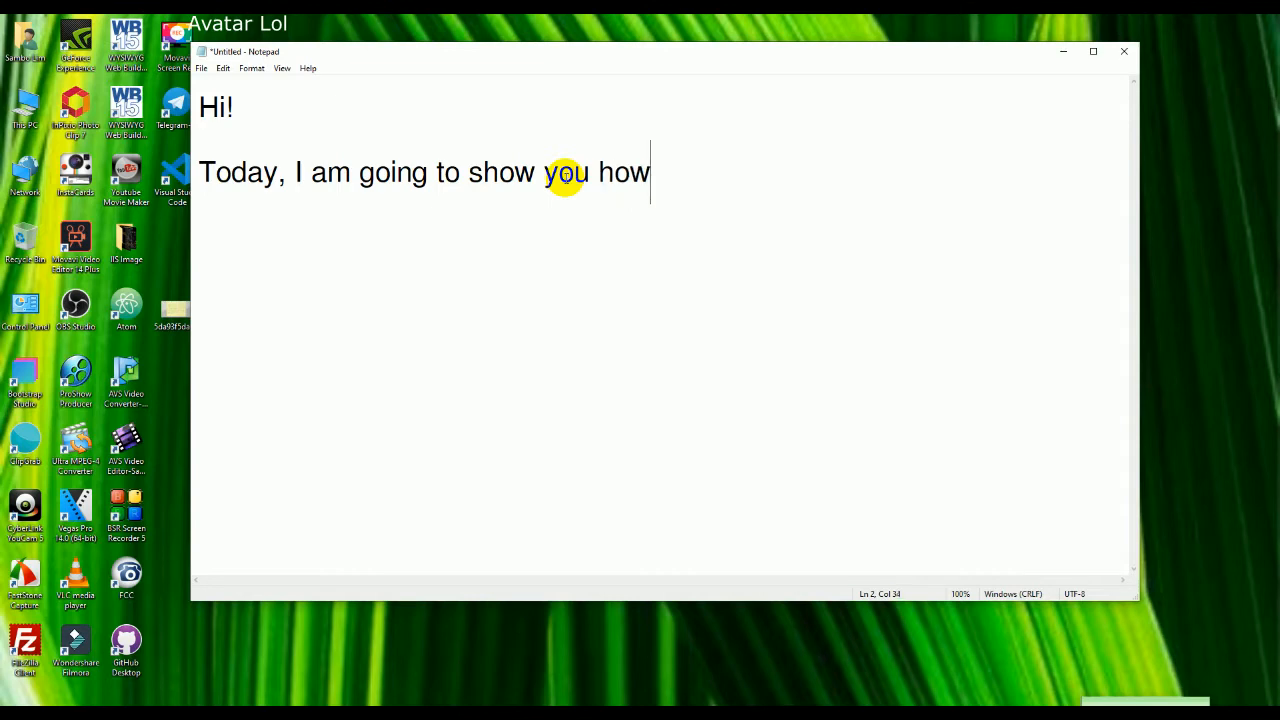
type(" to ina")
key("BackSpace")
type("tall ")
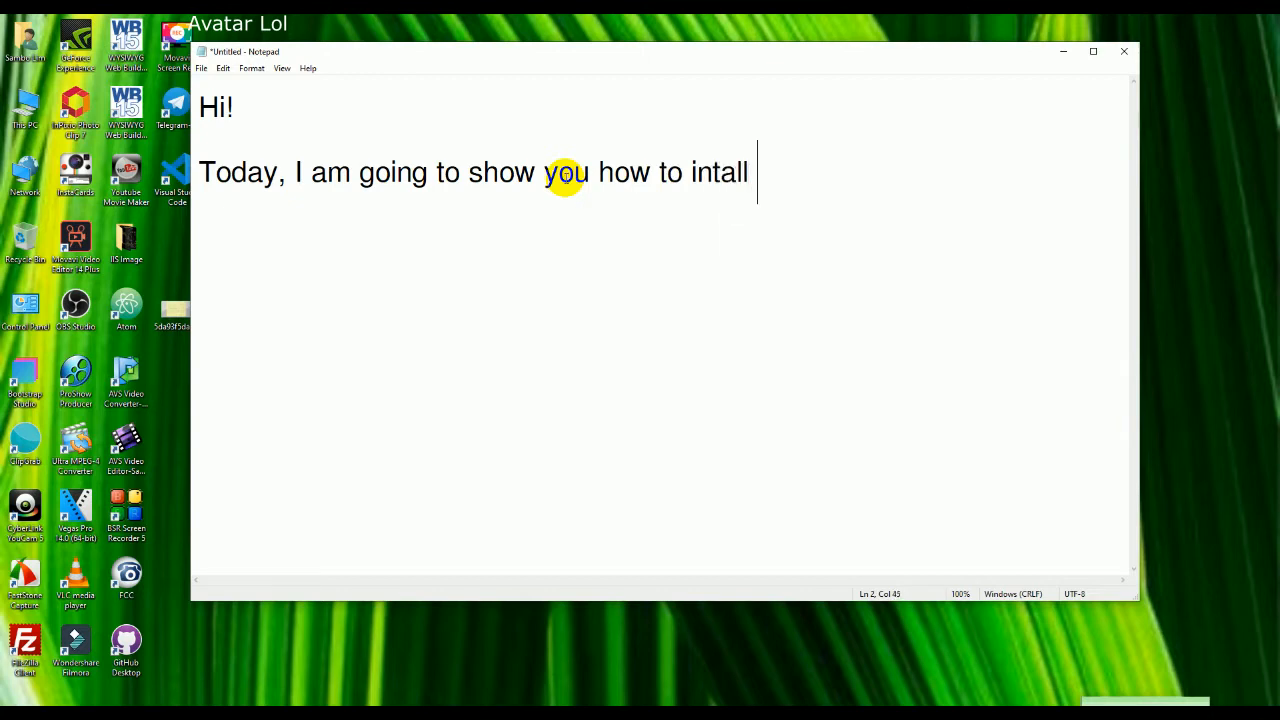
type("Joomla Template and sol")
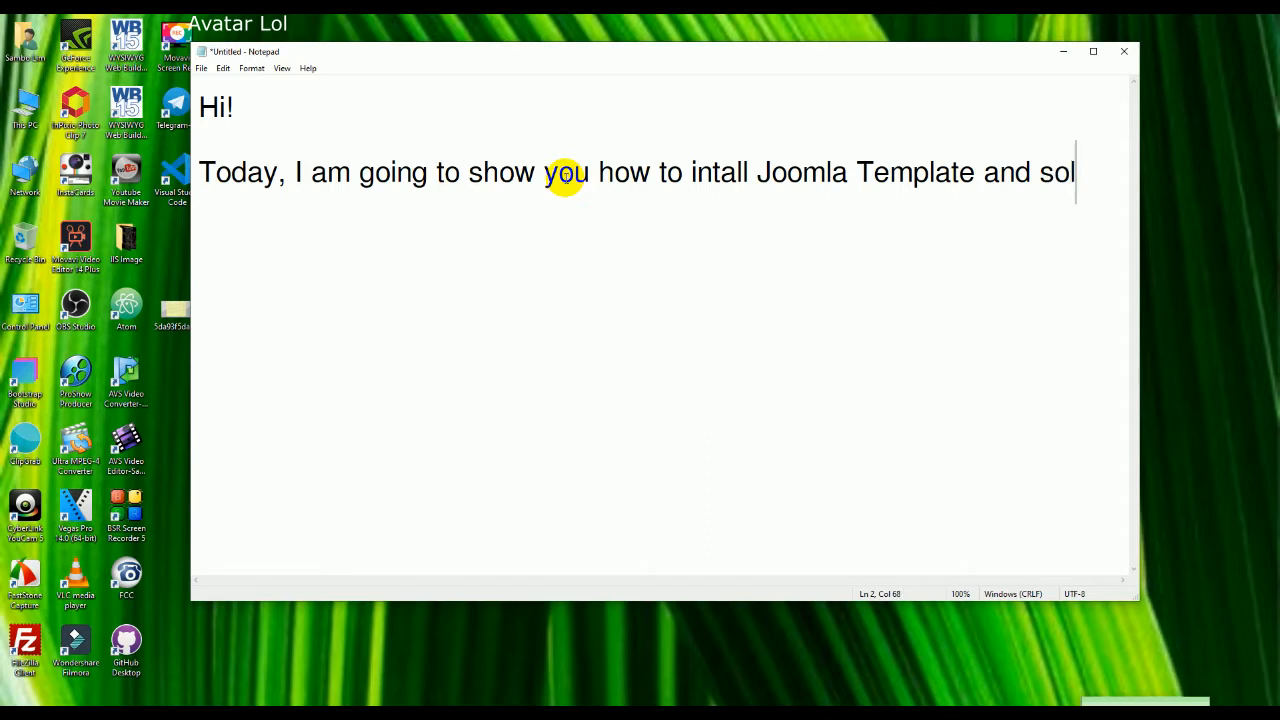
type("ving th")
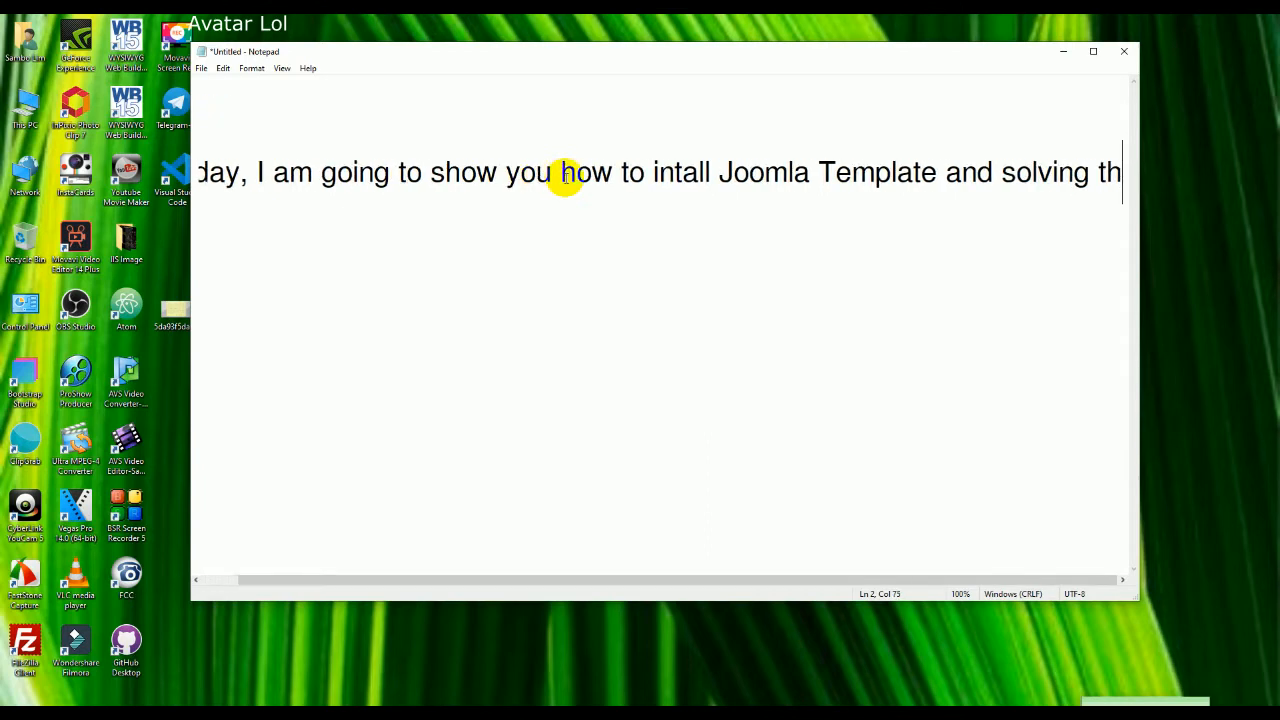
type("e P")
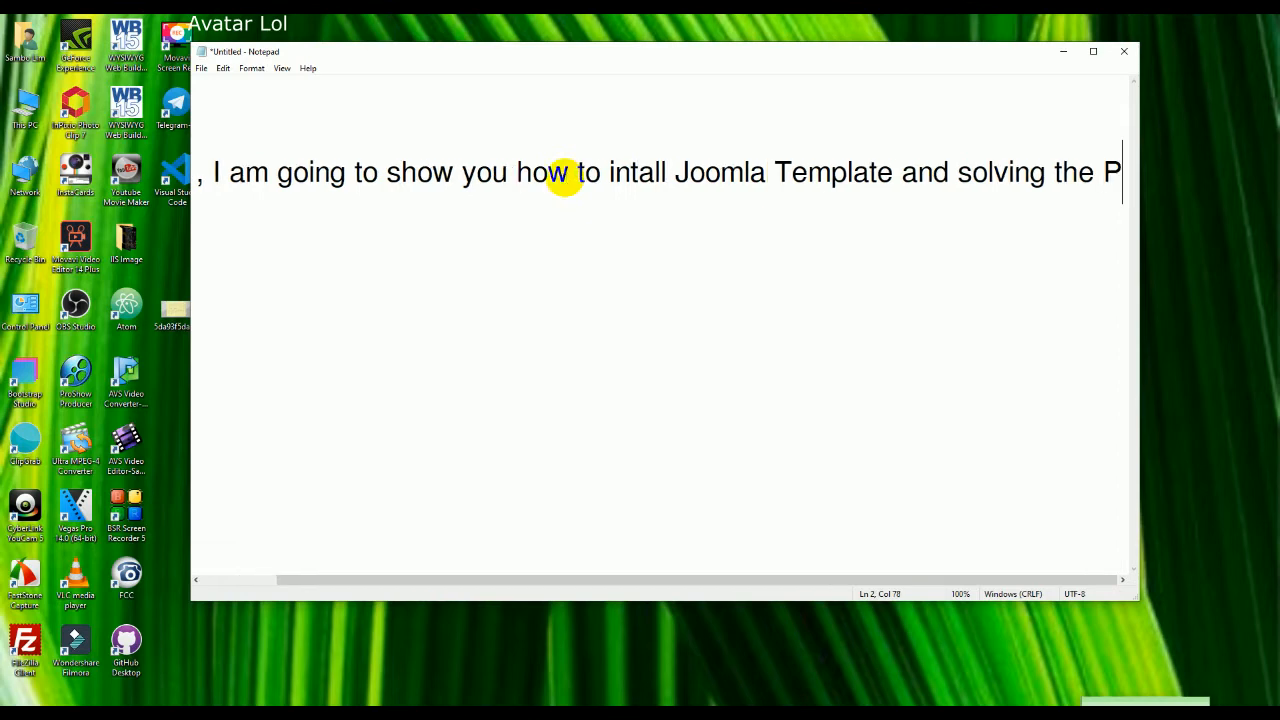
type("roblem")
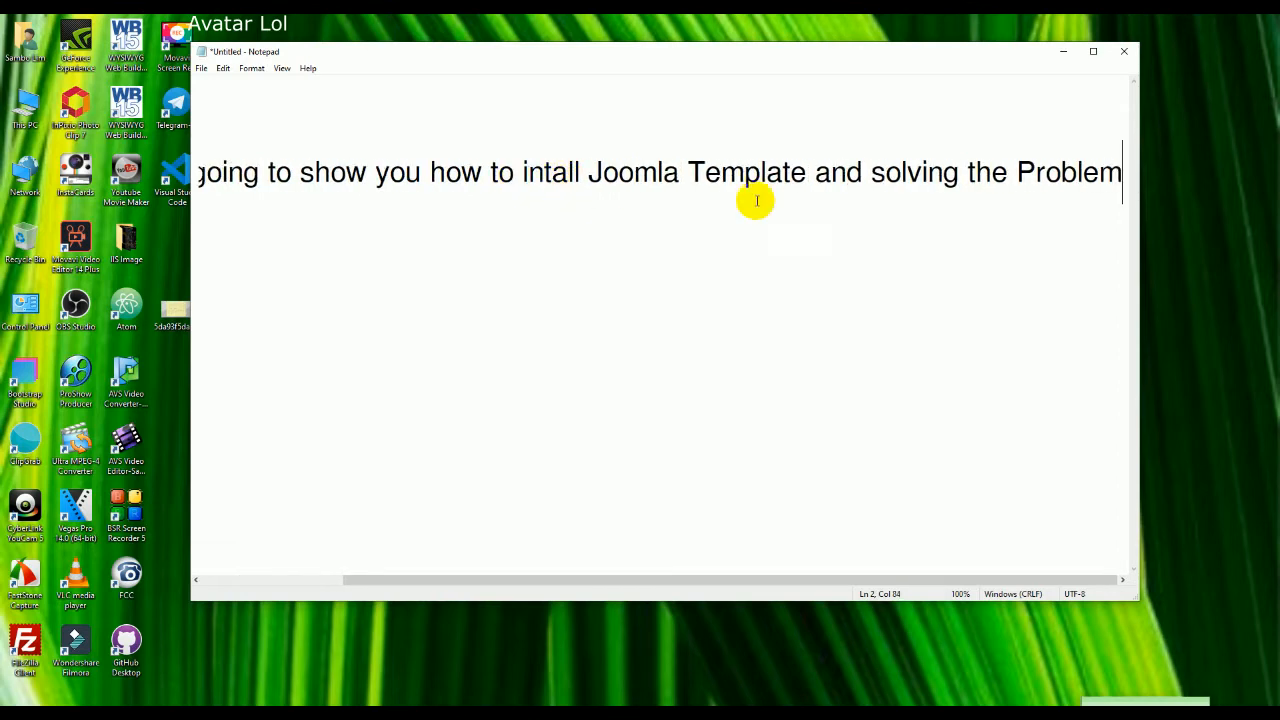
Step: Maximize Notepad, finish the line with 'XamPP', then minimize it to the desktop
left_click(1093, 51)
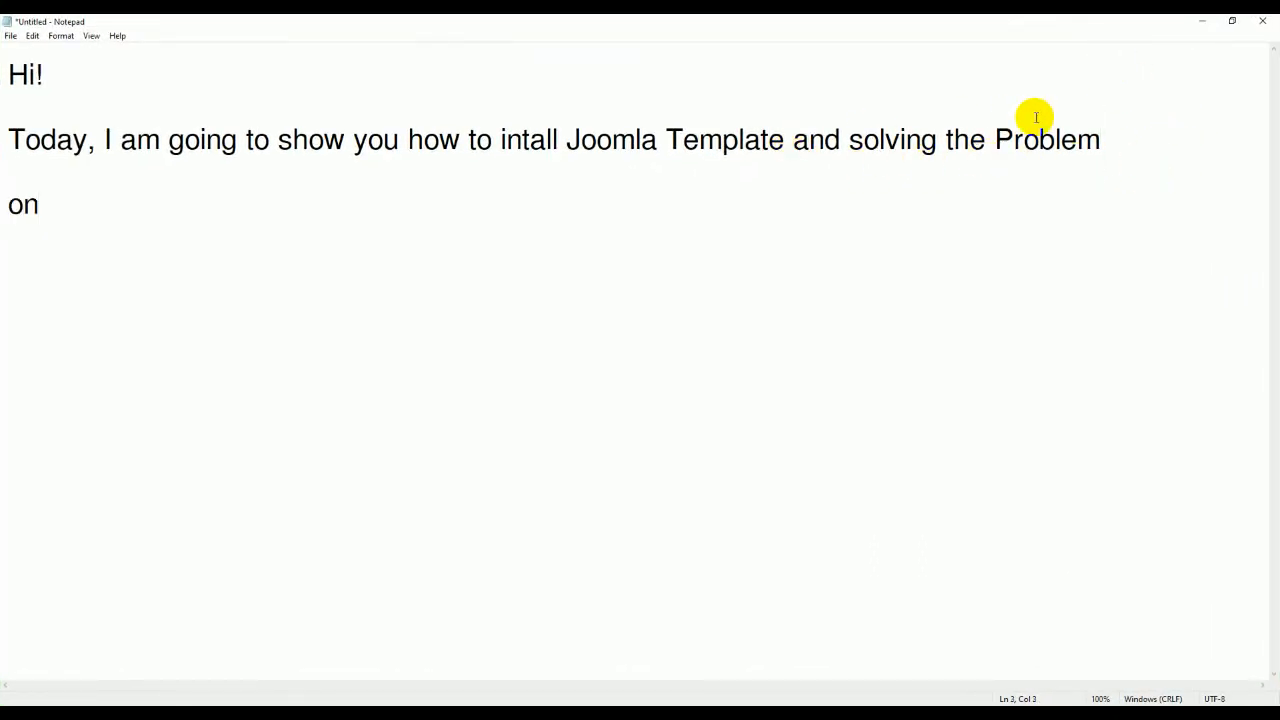
type("Xa")
type("mmP")
key("BackSpace")
key("BackSpace")
type("PP")
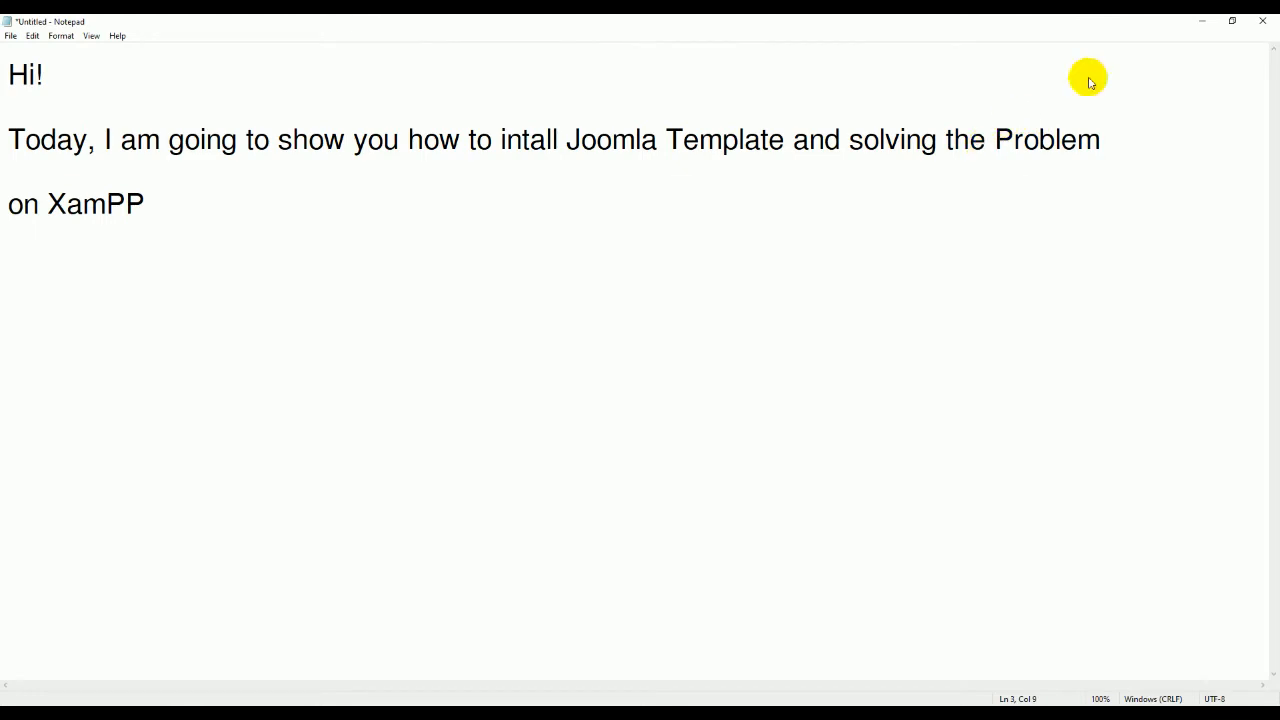
left_click(1197, 25)
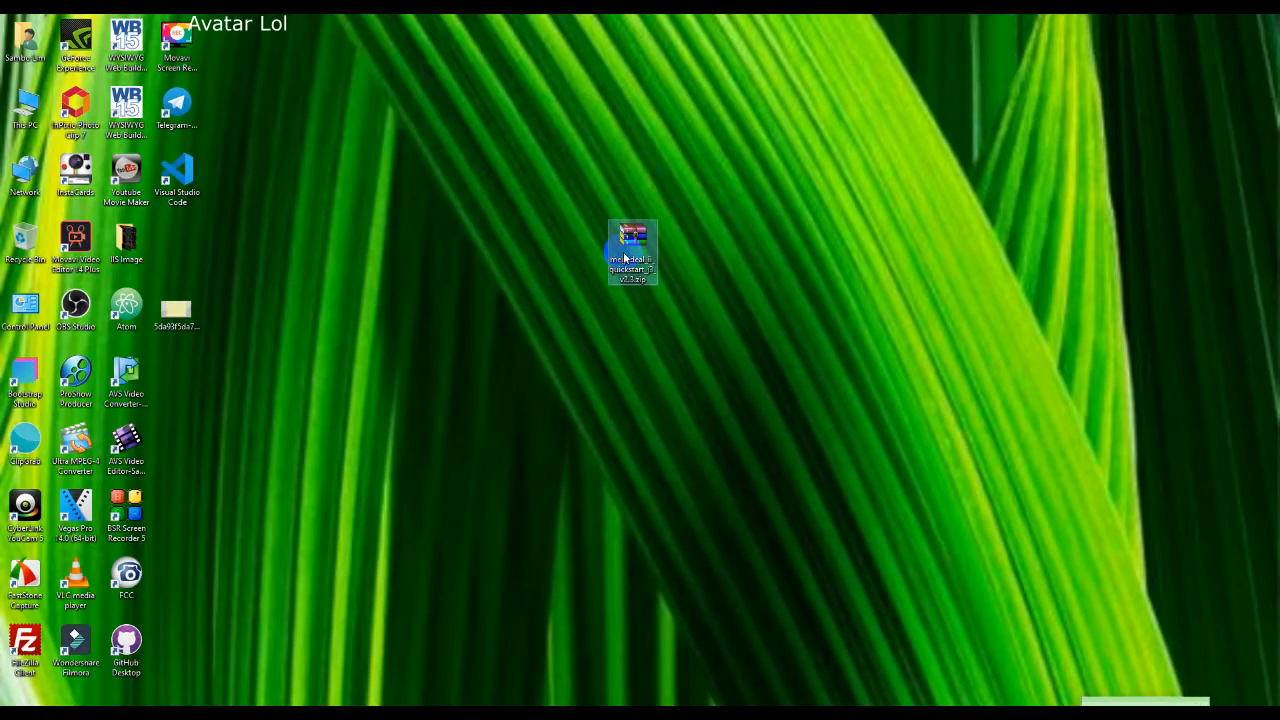
Step: Inspect megadeal_ii_quickstart_j3_v2.3.zip in WinRAR, close it, and copy the archive file
right_click(623, 251)
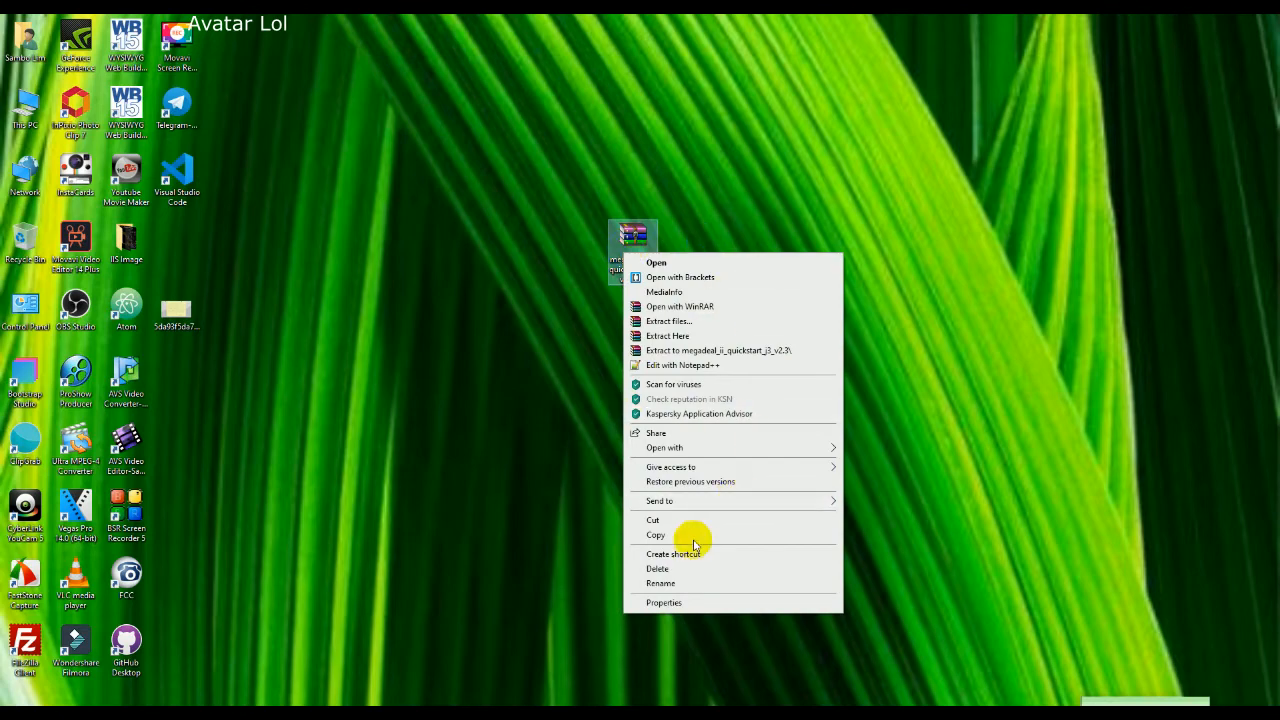
left_click(659, 262)
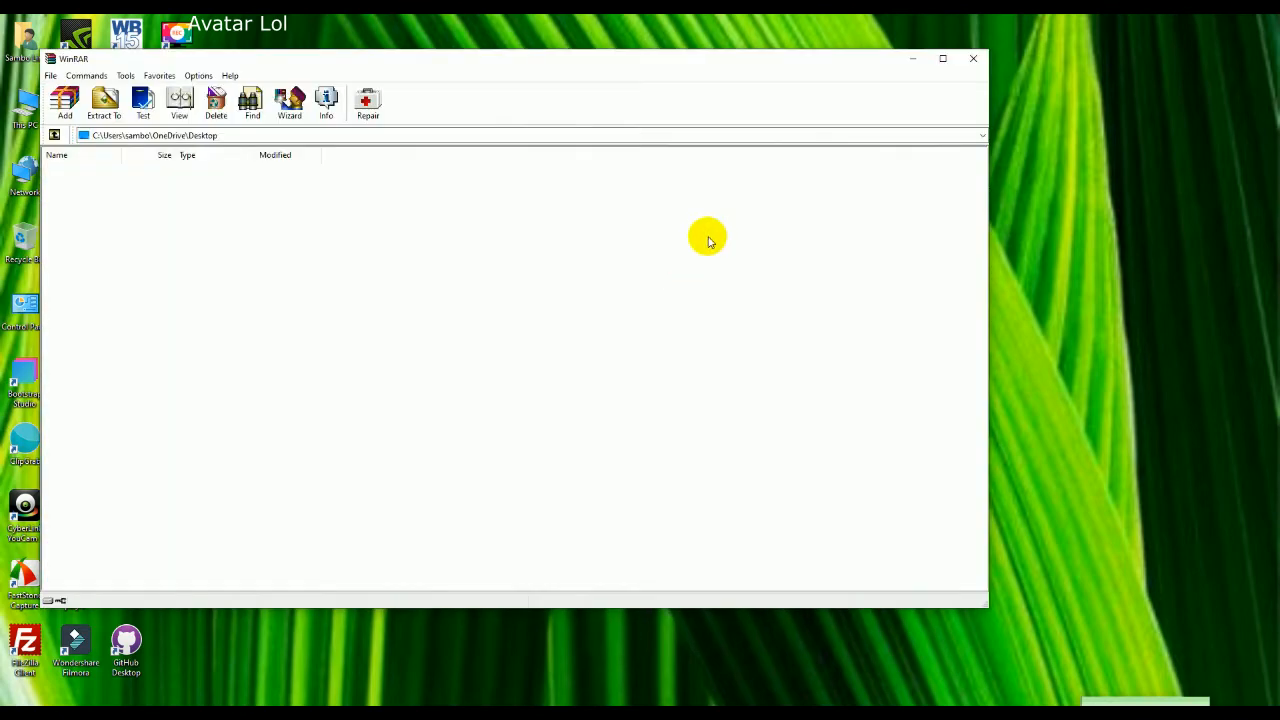
left_click(941, 58)
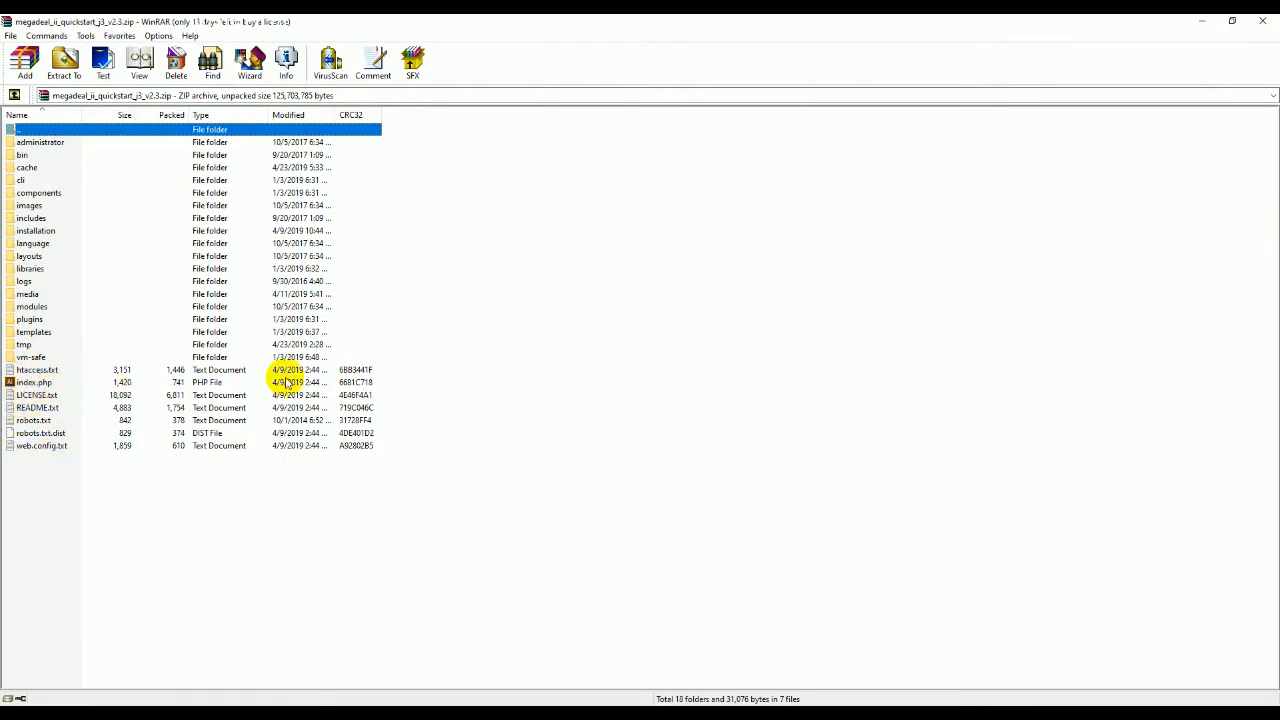
left_click(1262, 20)
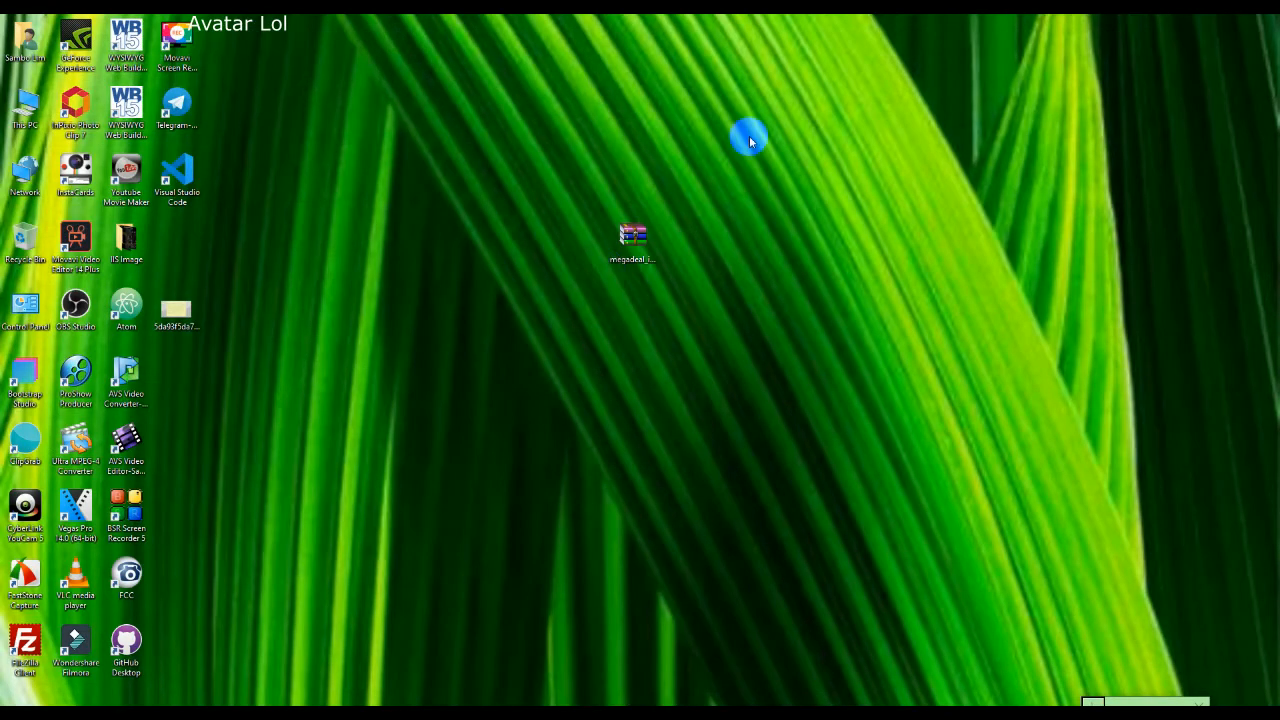
right_click(630, 259)
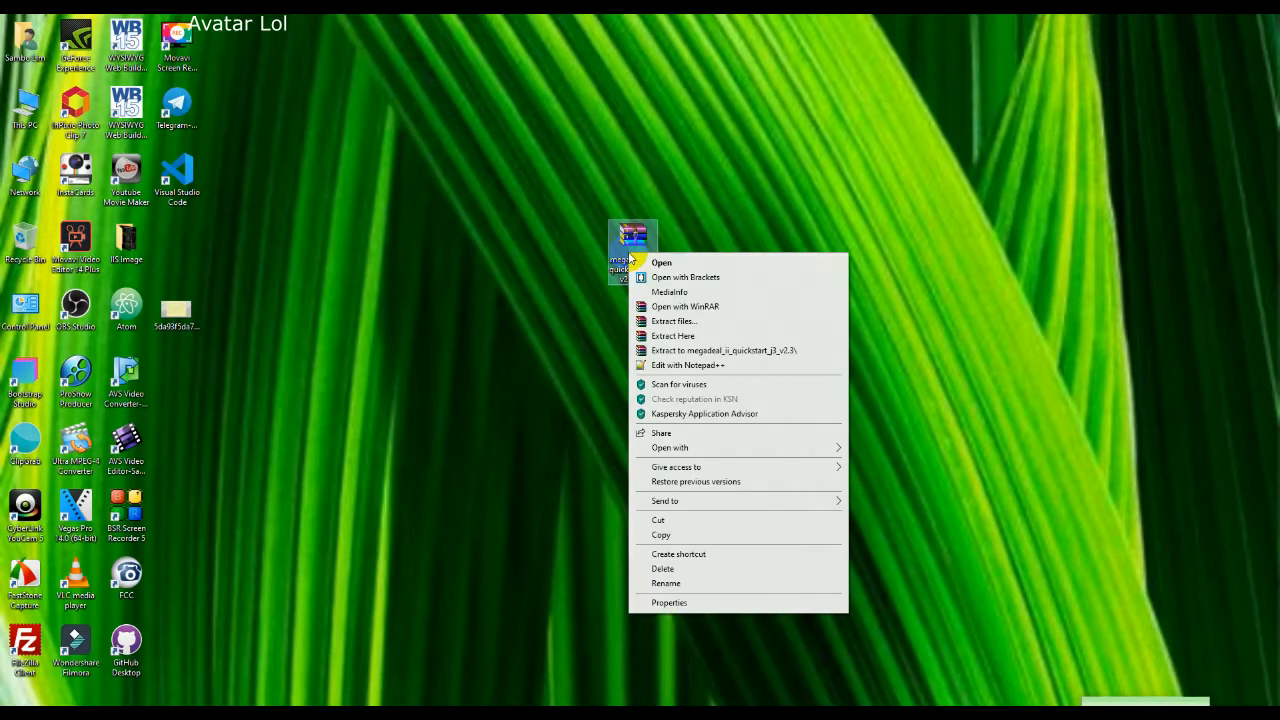
left_click(676, 535)
Step: Browse from This PC to C:\xampp\htdocs in File Explorer
double_click(25, 106)
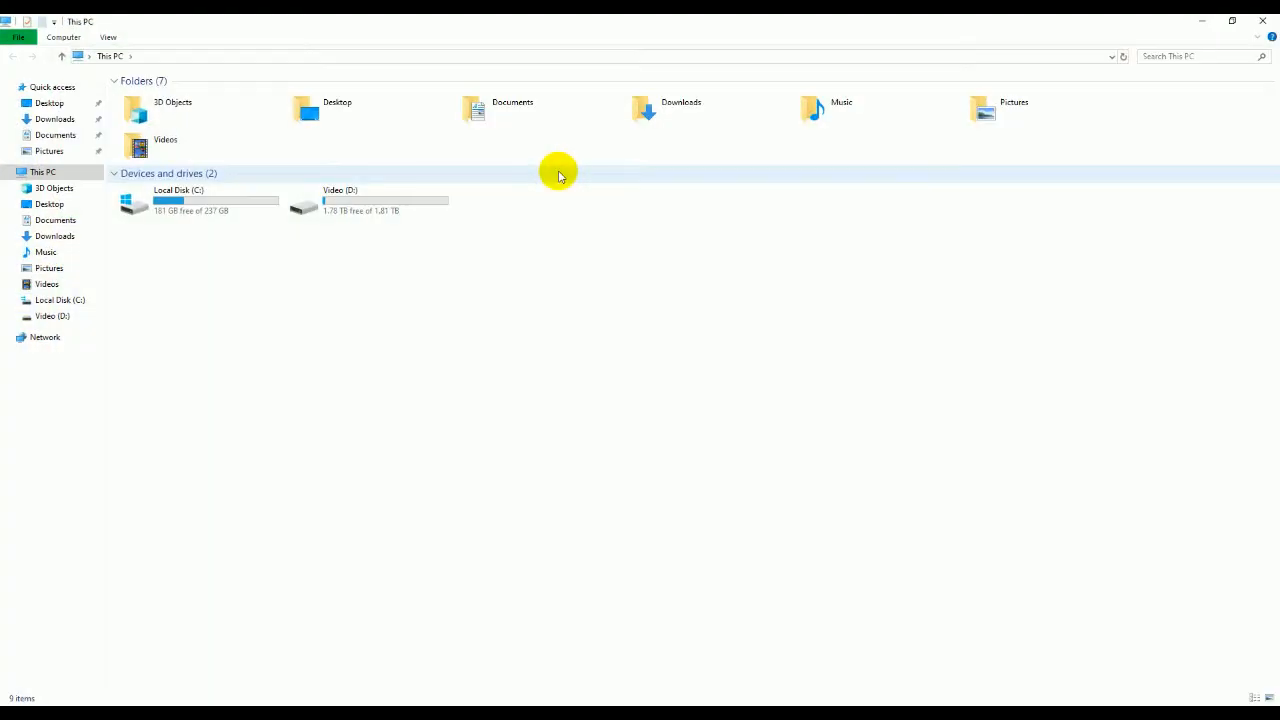
double_click(218, 200)
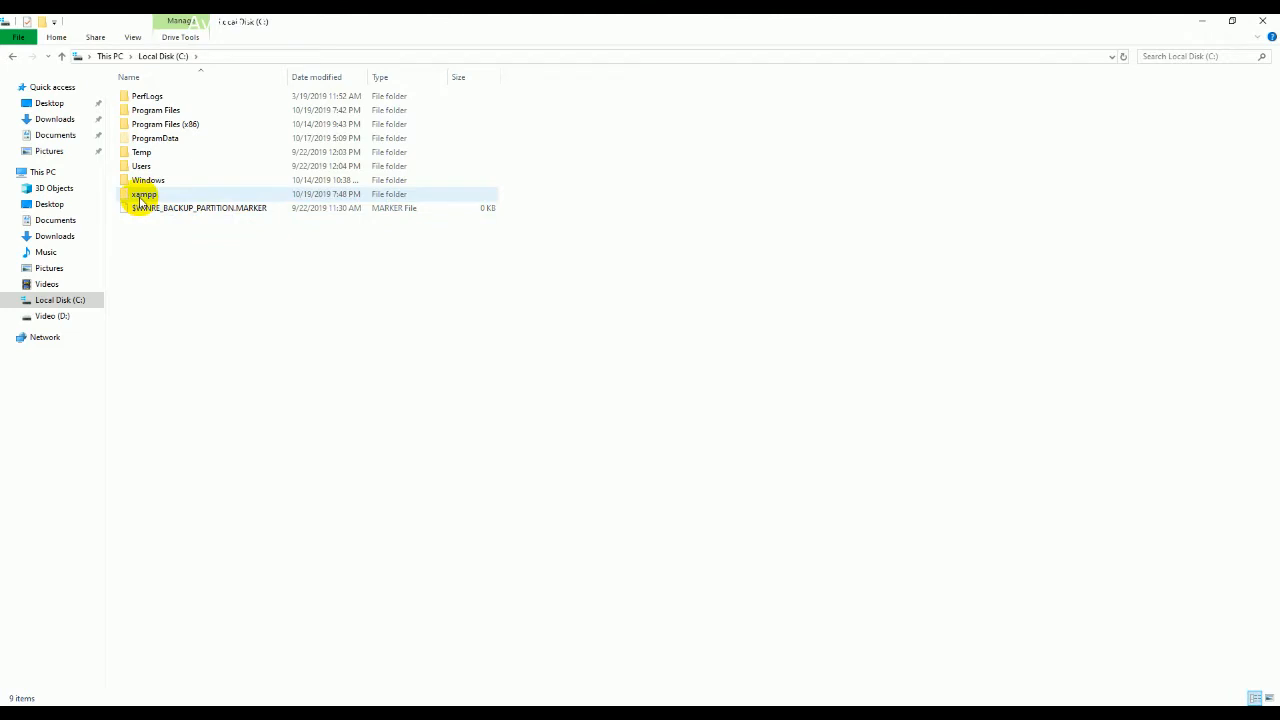
double_click(141, 196)
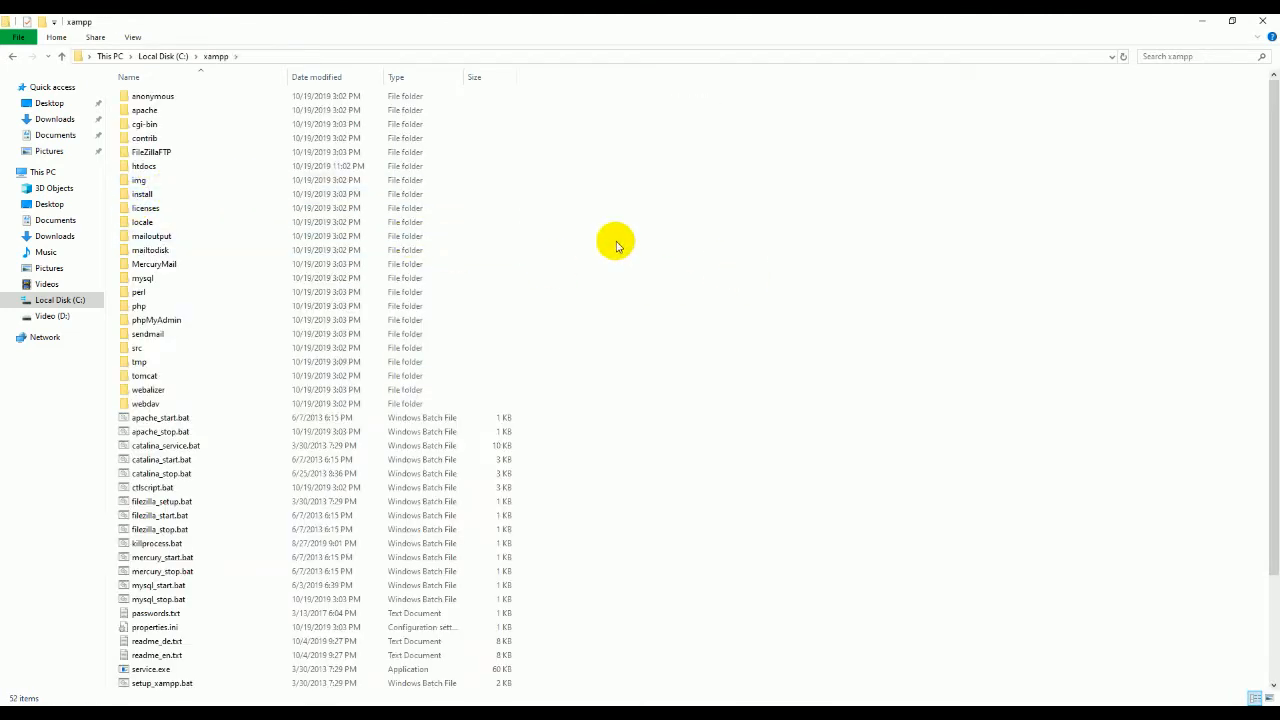
double_click(145, 168)
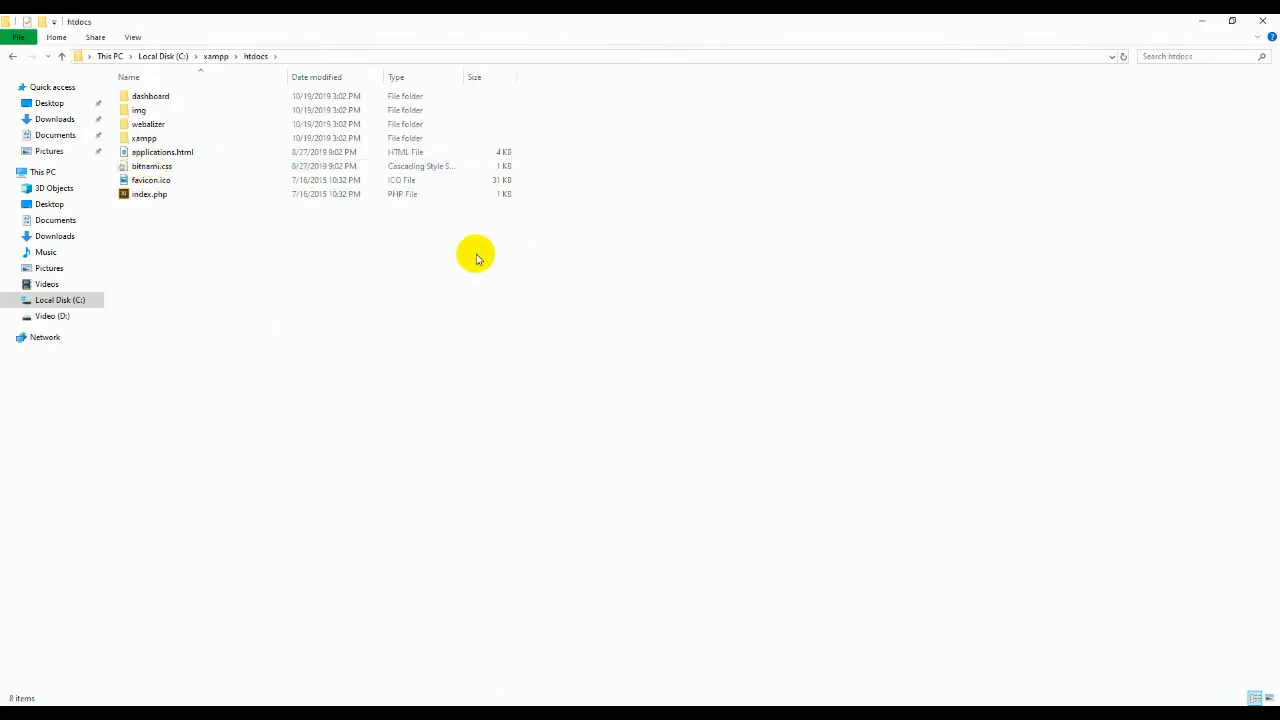
Step: Create a new folder named Sambo inside htdocs
right_click(245, 271)
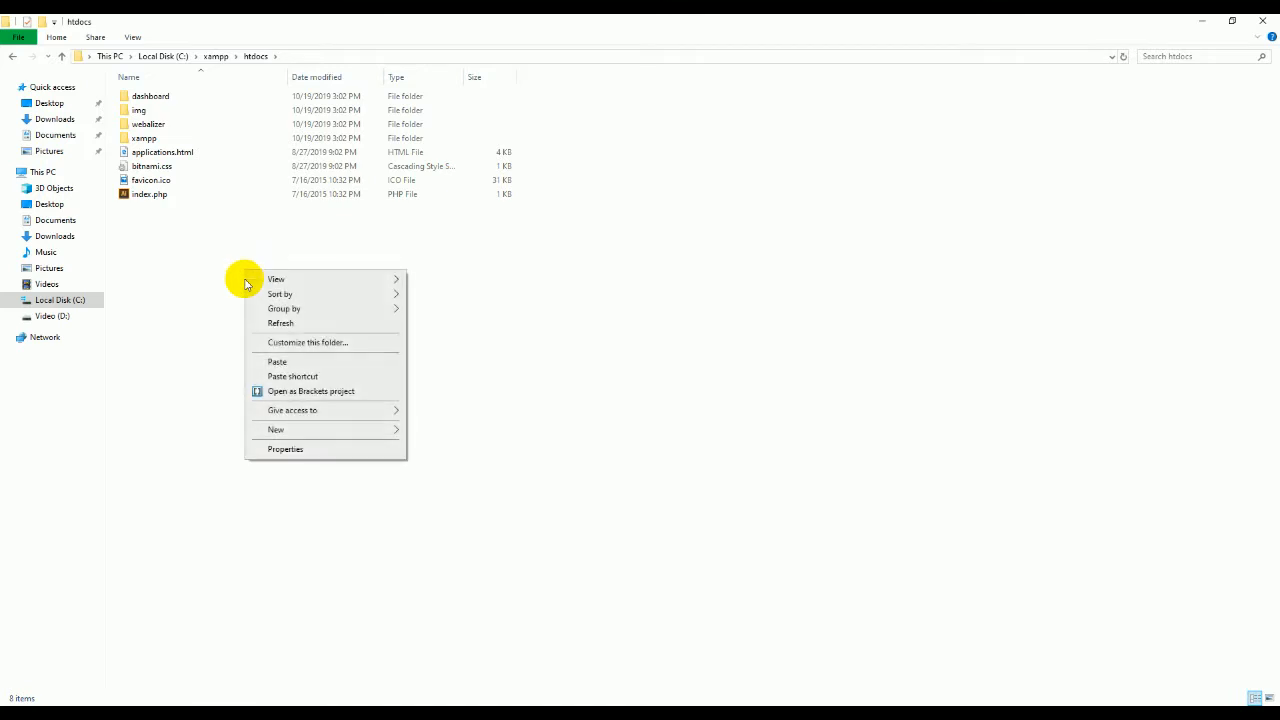
mouse_move(289, 430)
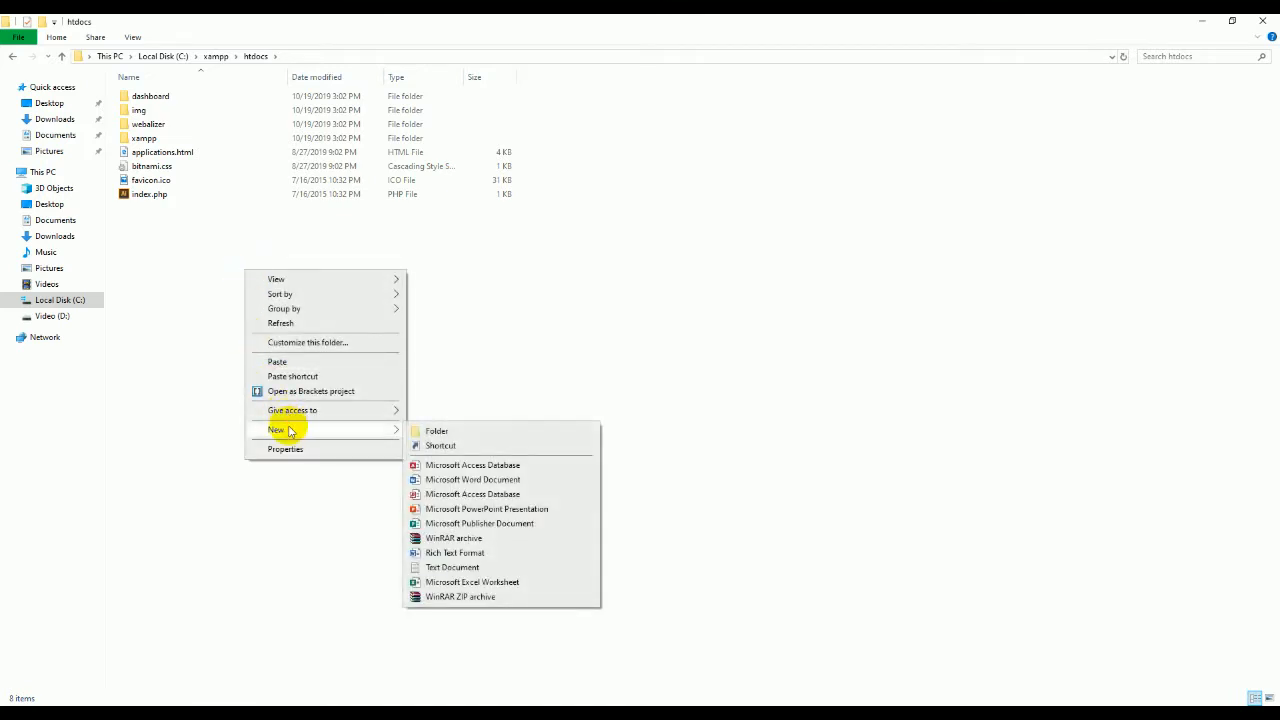
left_click(437, 431)
type("Sambo")
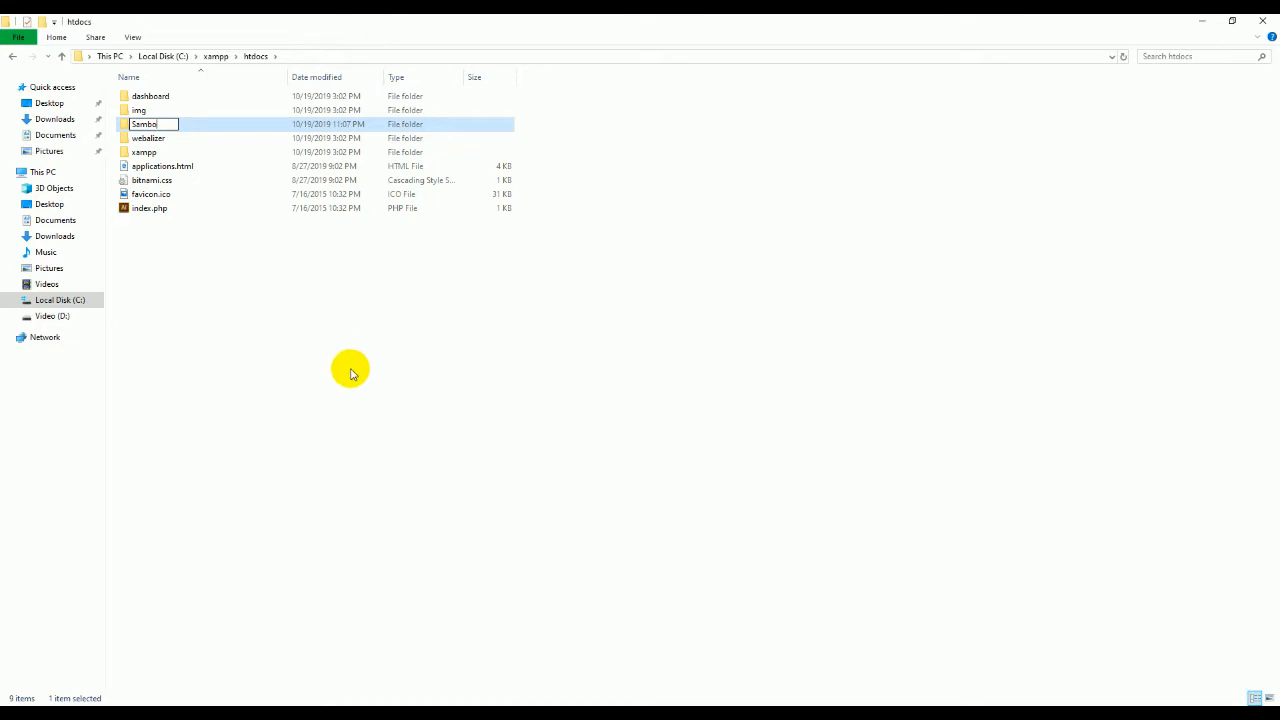
left_click(351, 372)
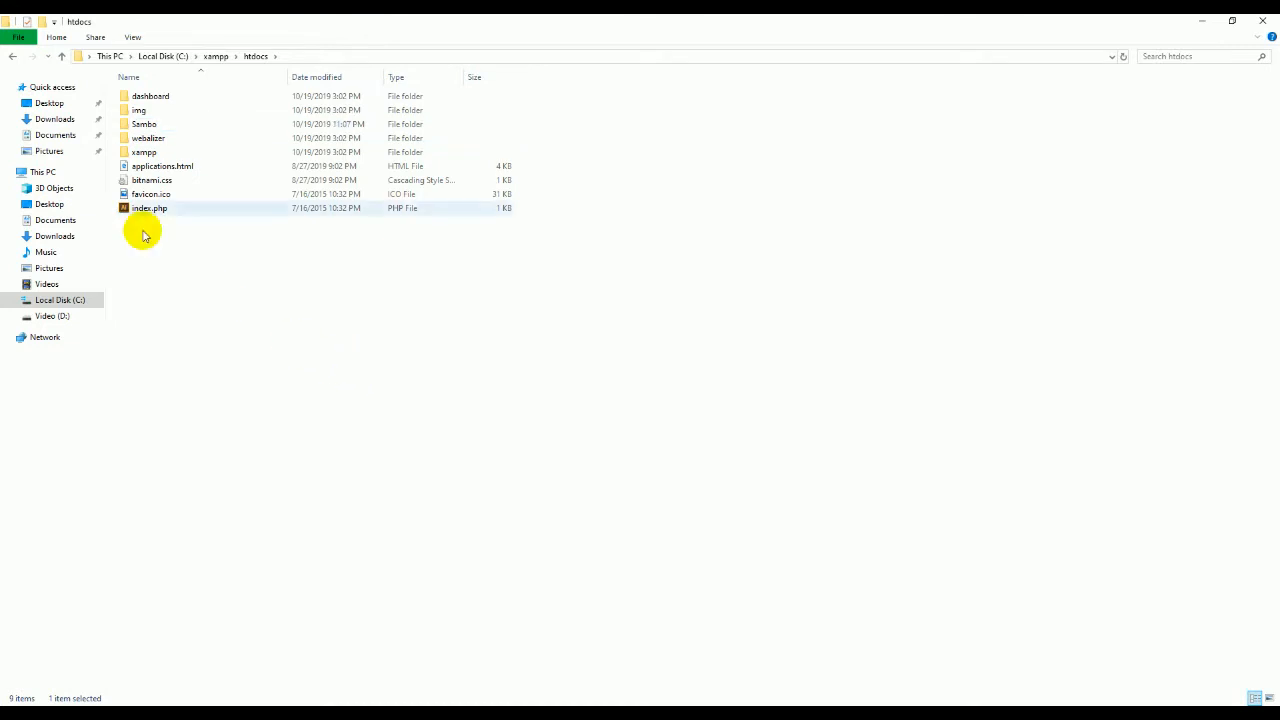
left_click(135, 126)
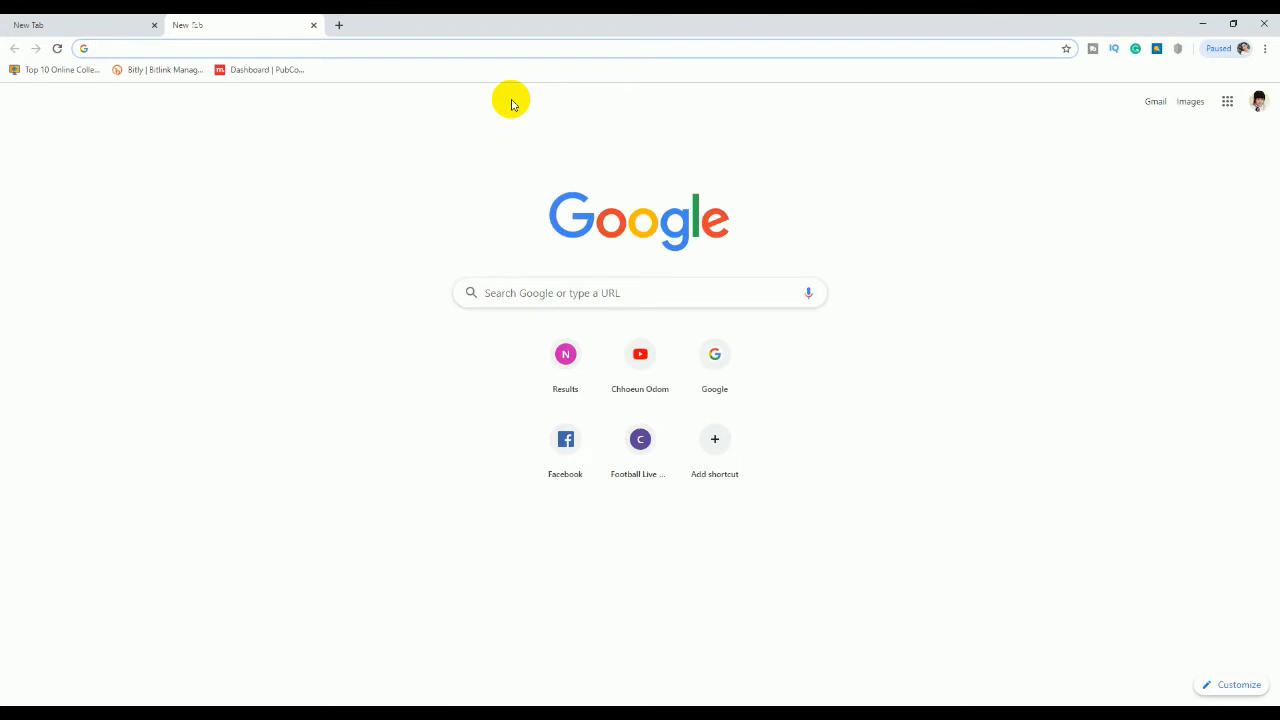
Step: Load localhost/sambo in Chrome, which fails with ERR_CONNECTION_REFUSED
type("lo")
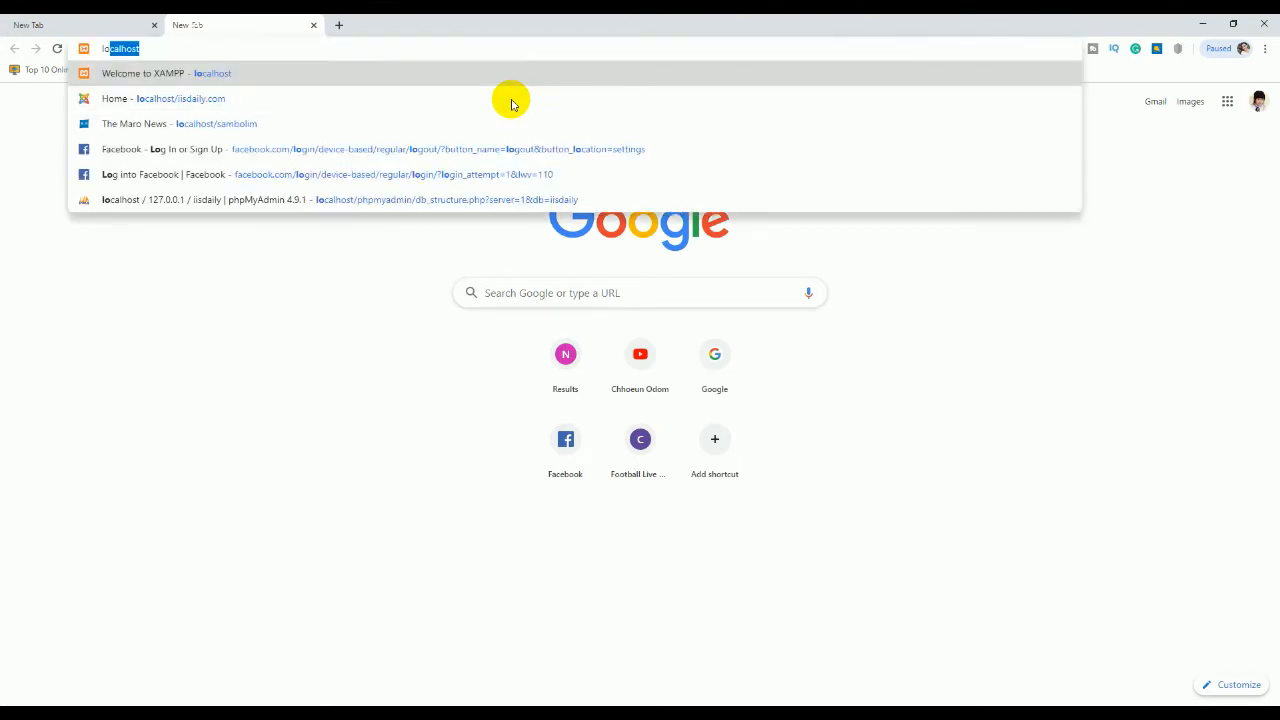
type("calhost/sam")
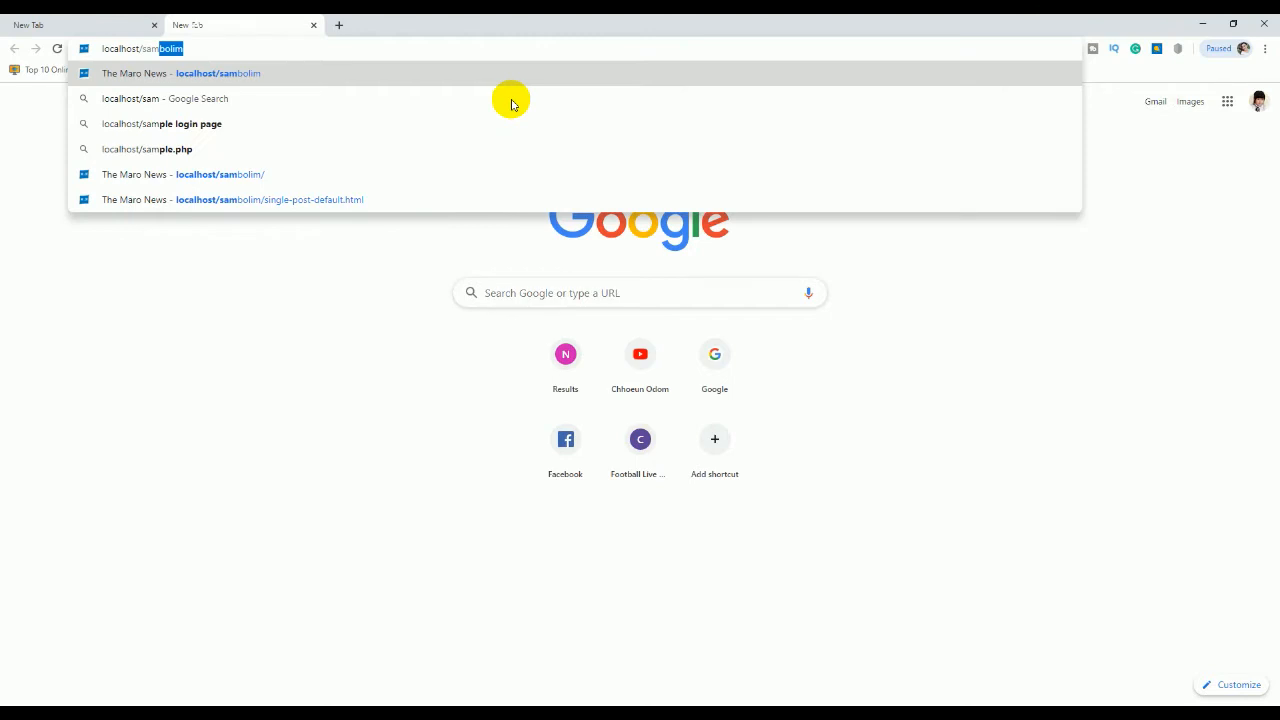
key("Return")
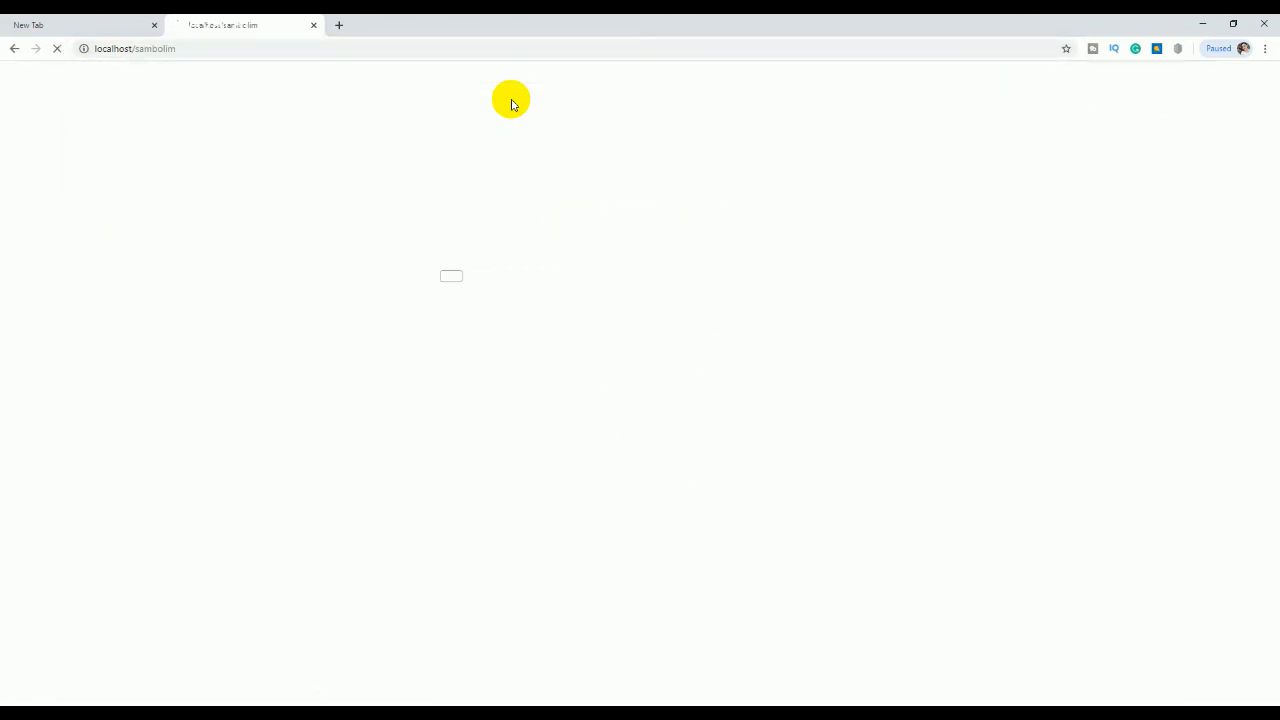
left_click(184, 47)
left_click(185, 48)
key("BackSpace")
key("BackSpace")
key("BackSpace")
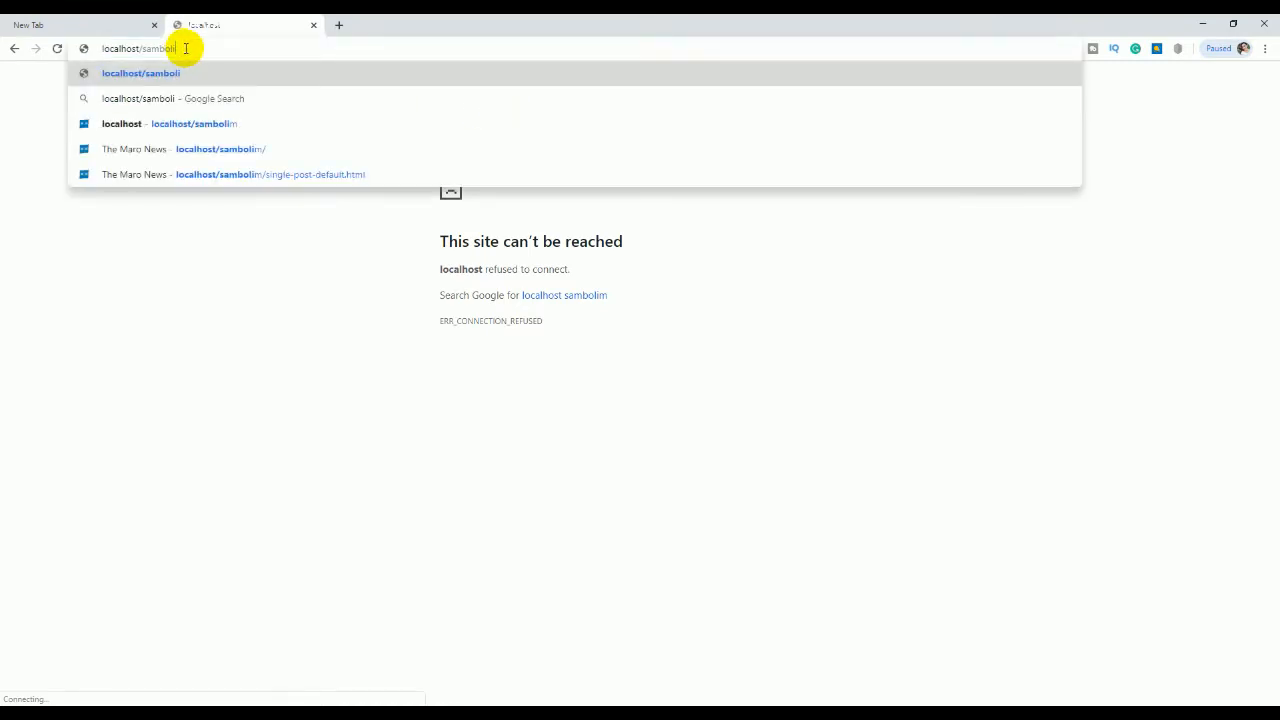
key("Return")
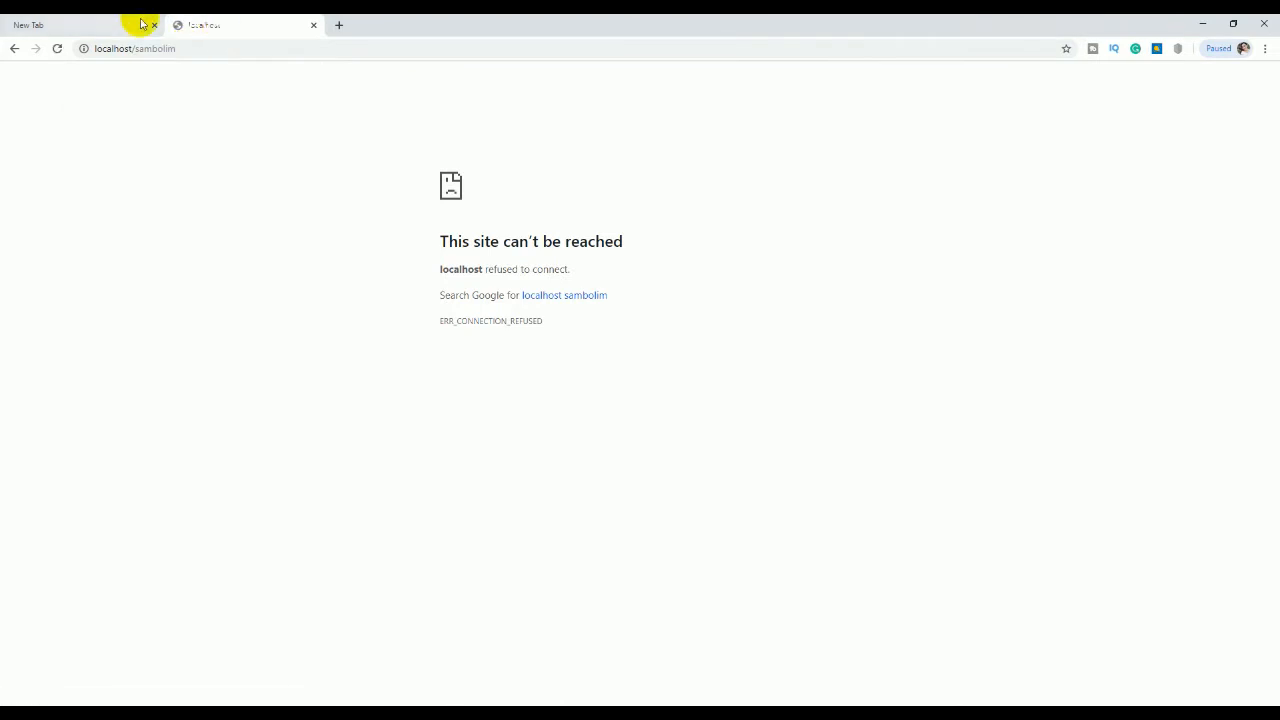
Step: Run xampp_stop.exe from C:\xampp, close its console, then launch xampp_start.exe
left_click(1199, 23)
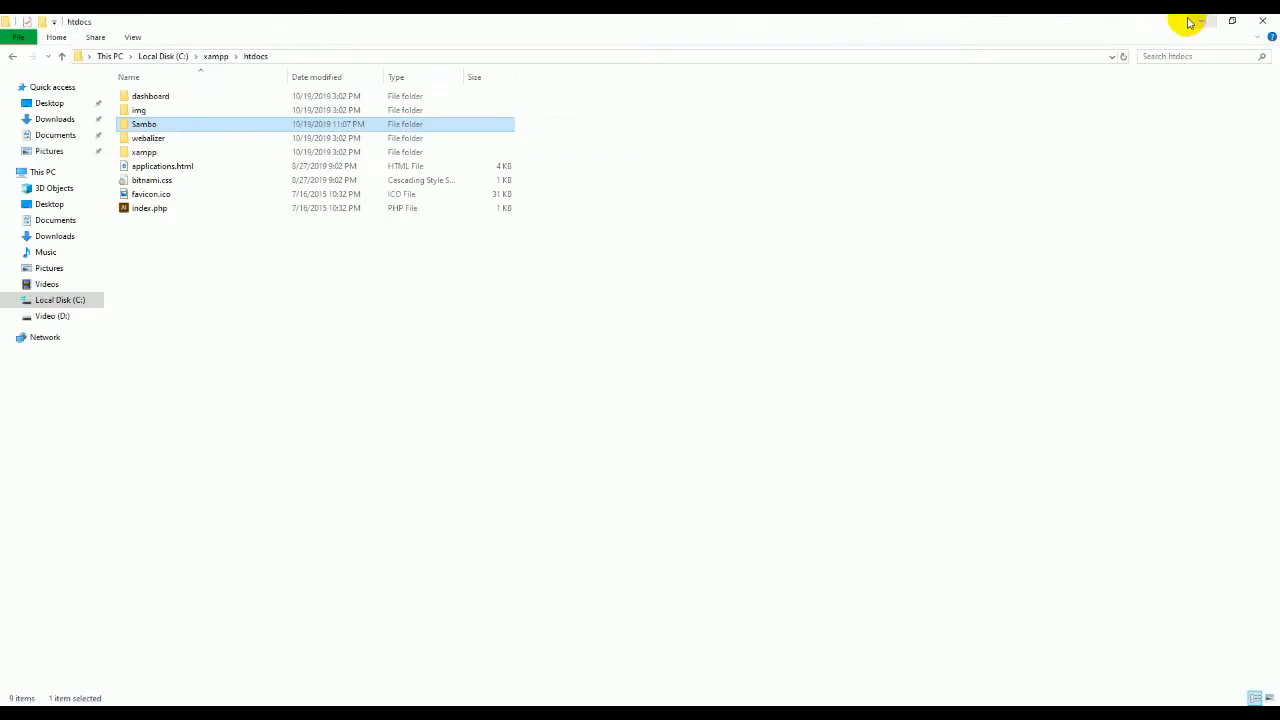
left_click(13, 57)
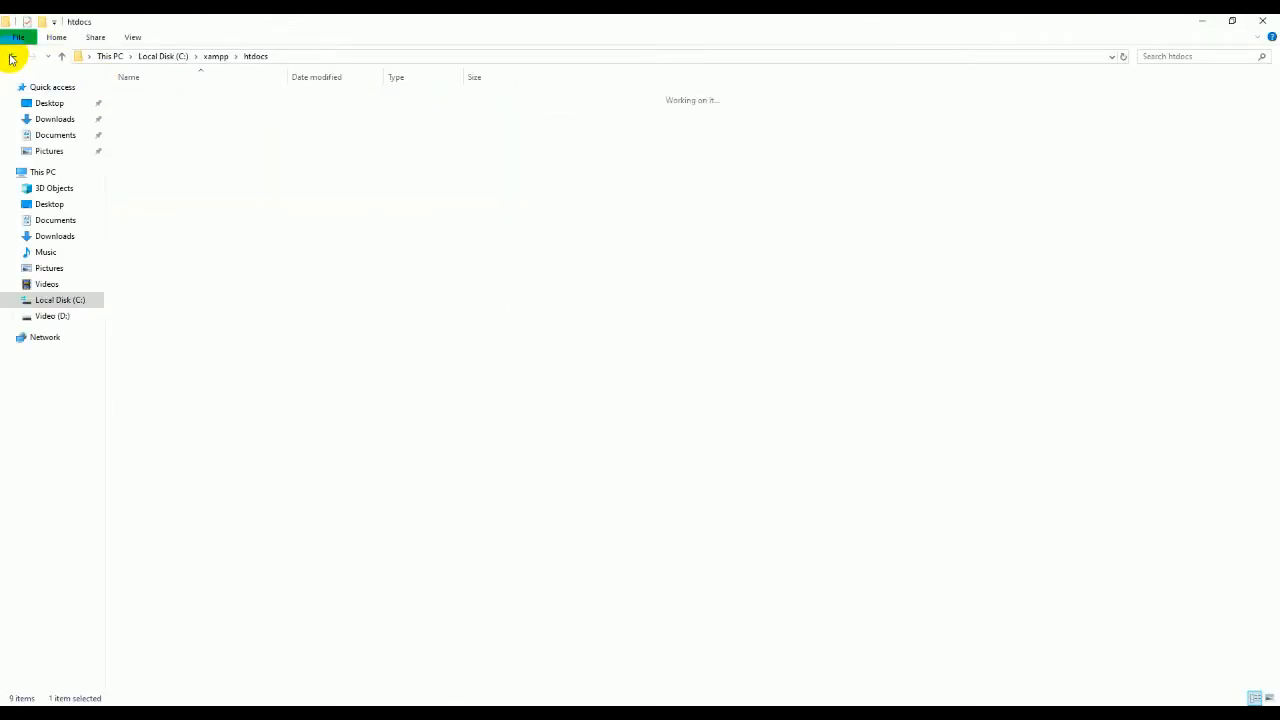
scroll(250, 425, "down", 3)
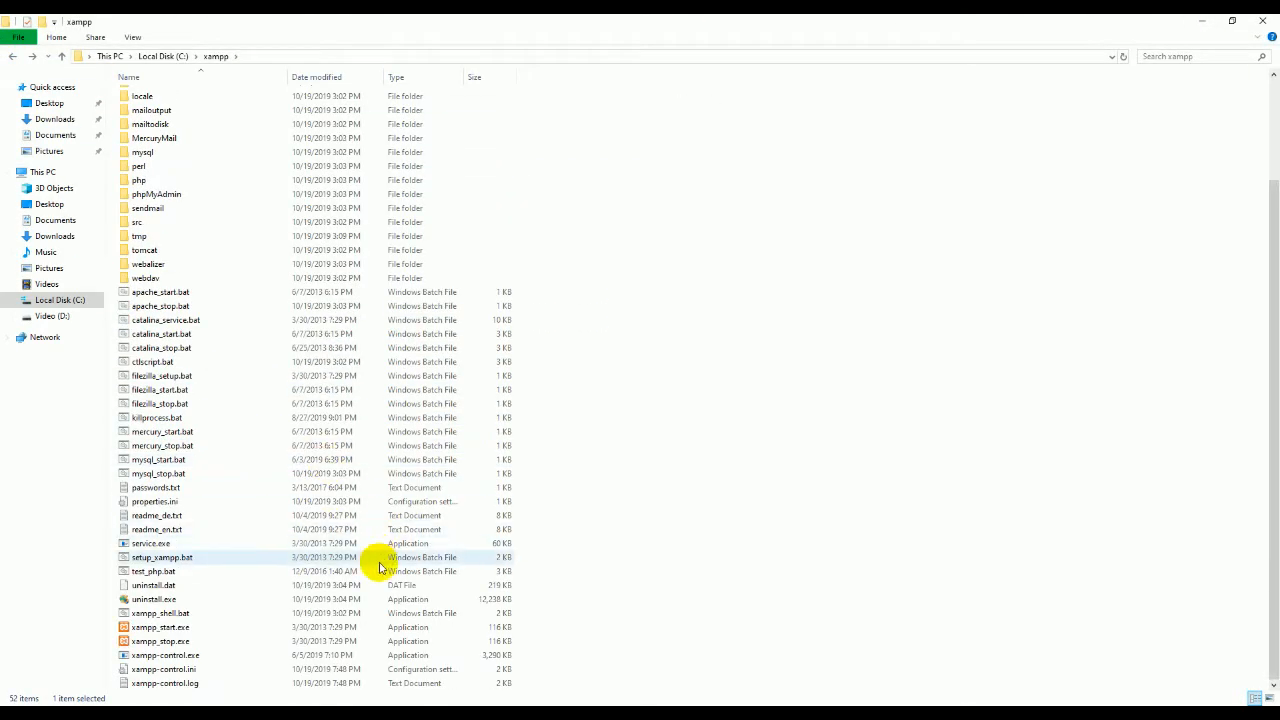
left_click(155, 641)
key("Return")
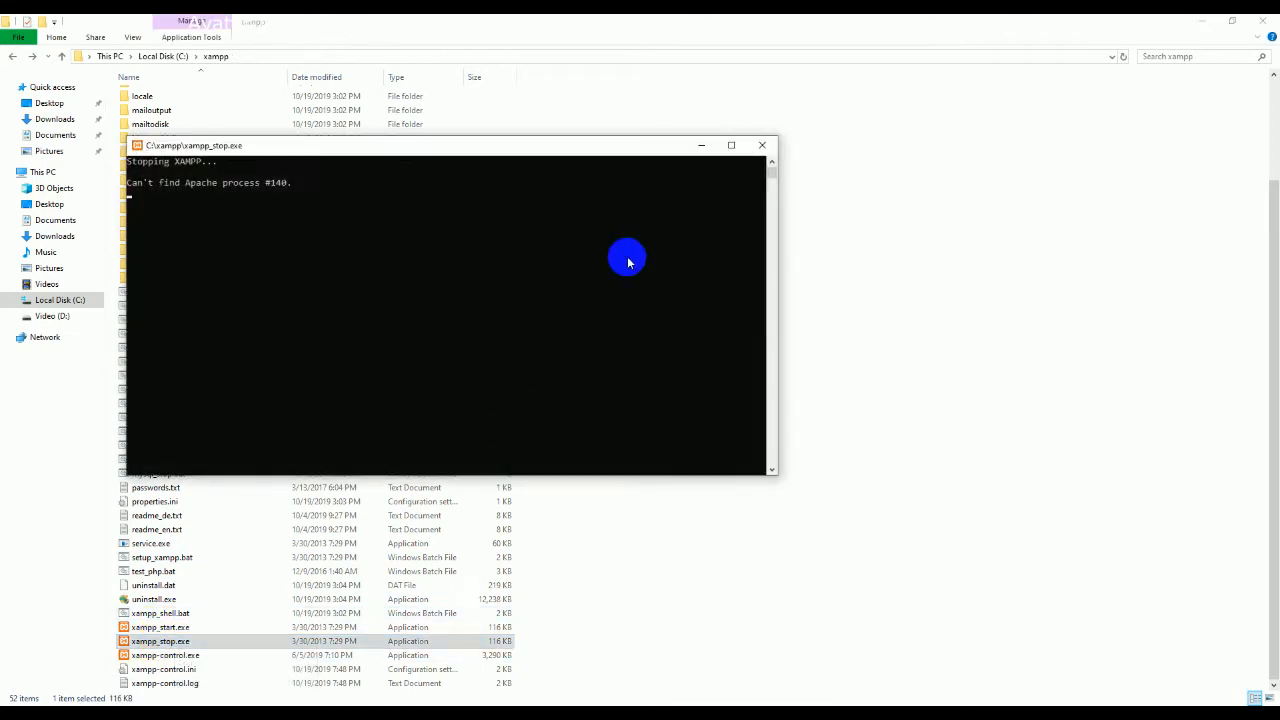
left_click(760, 145)
double_click(152, 627)
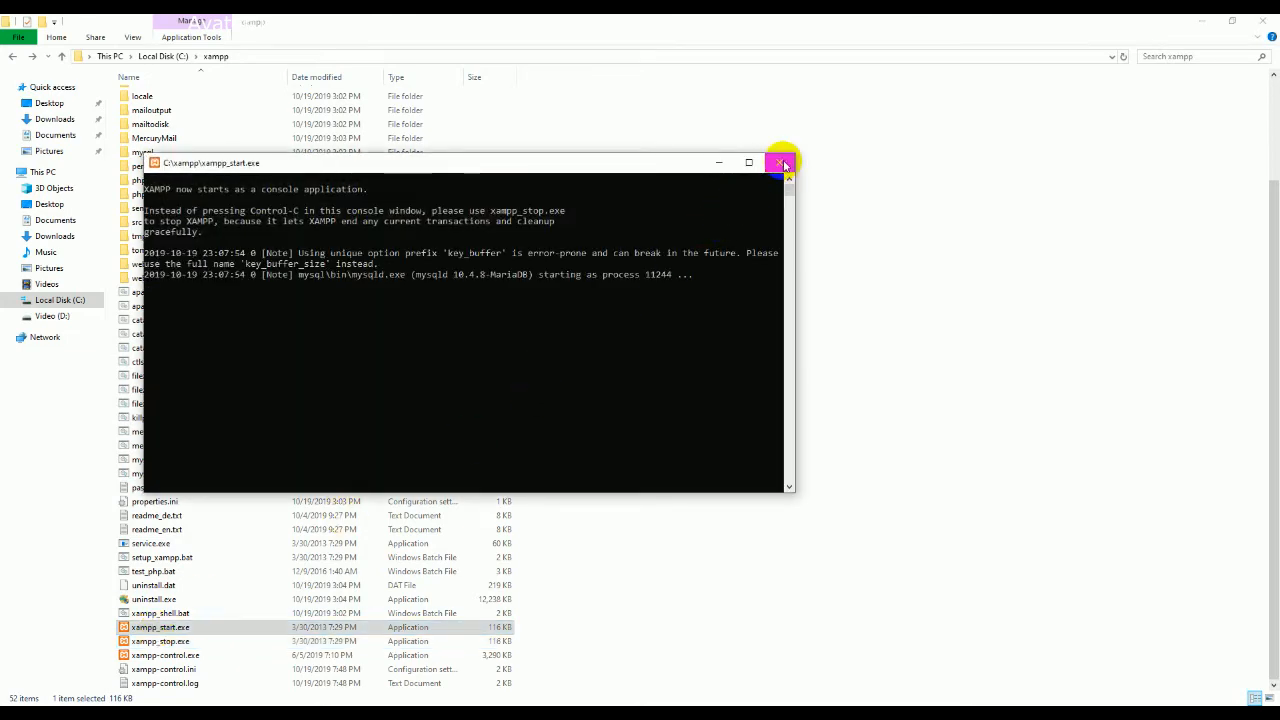
left_click(181, 657)
Step: Open xampp-control.exe, start Apache, restart MySQL, and minimize the control panel
double_click(181, 657)
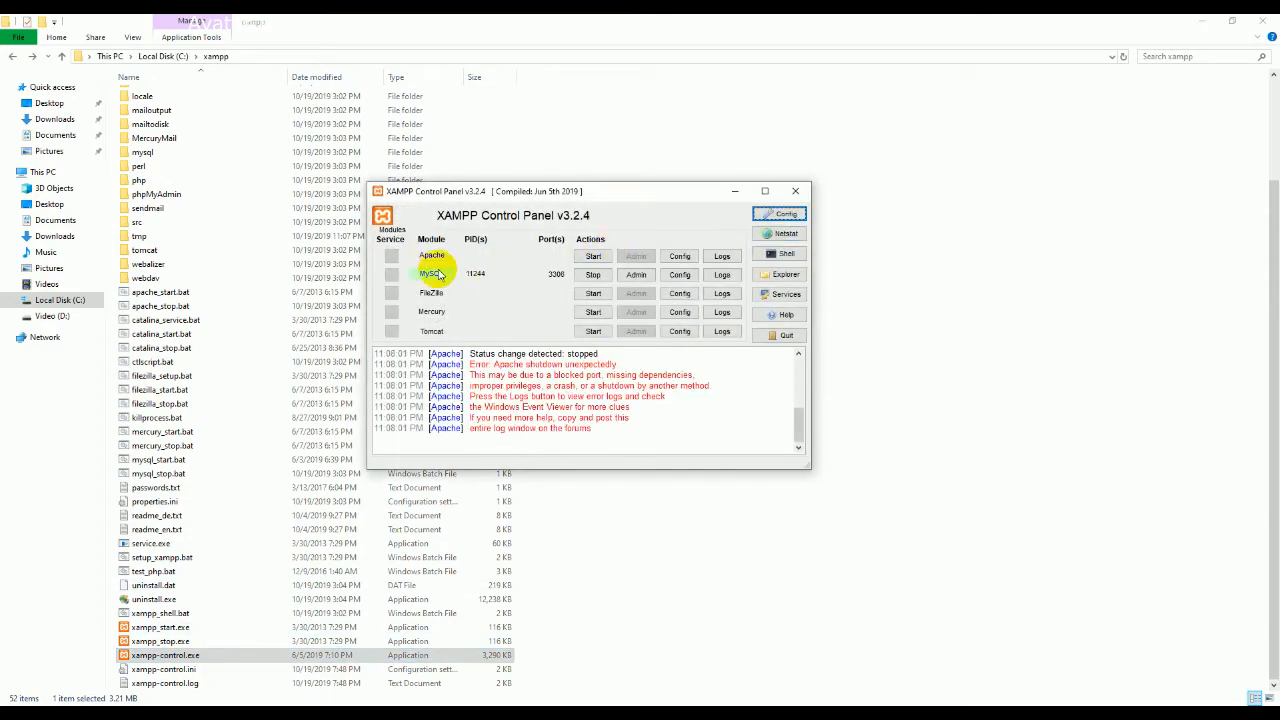
left_click(593, 256)
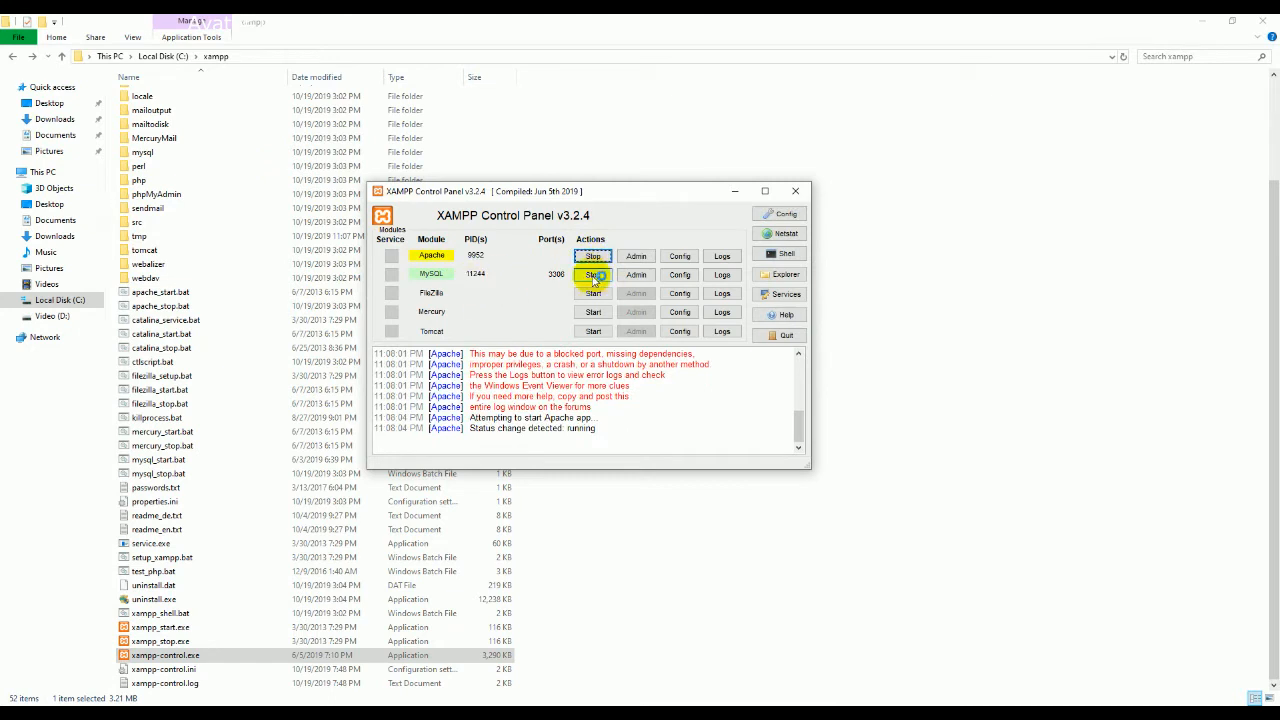
left_click(594, 275)
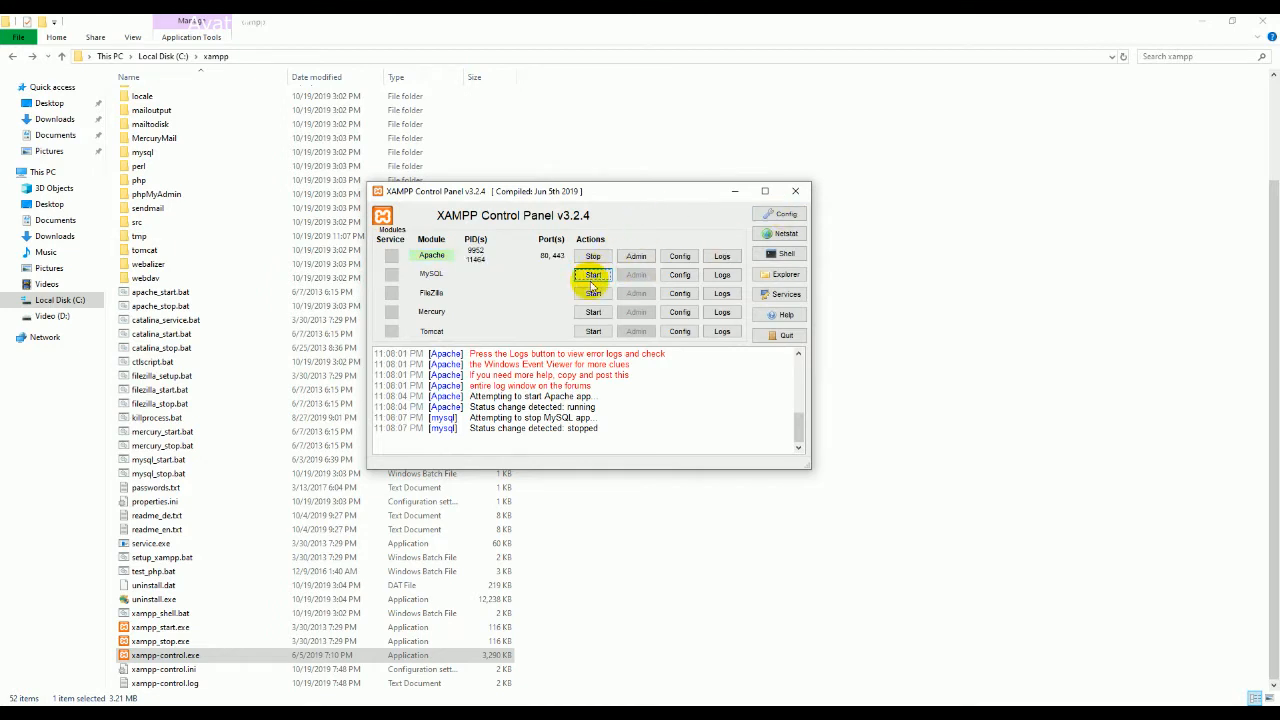
left_click(593, 275)
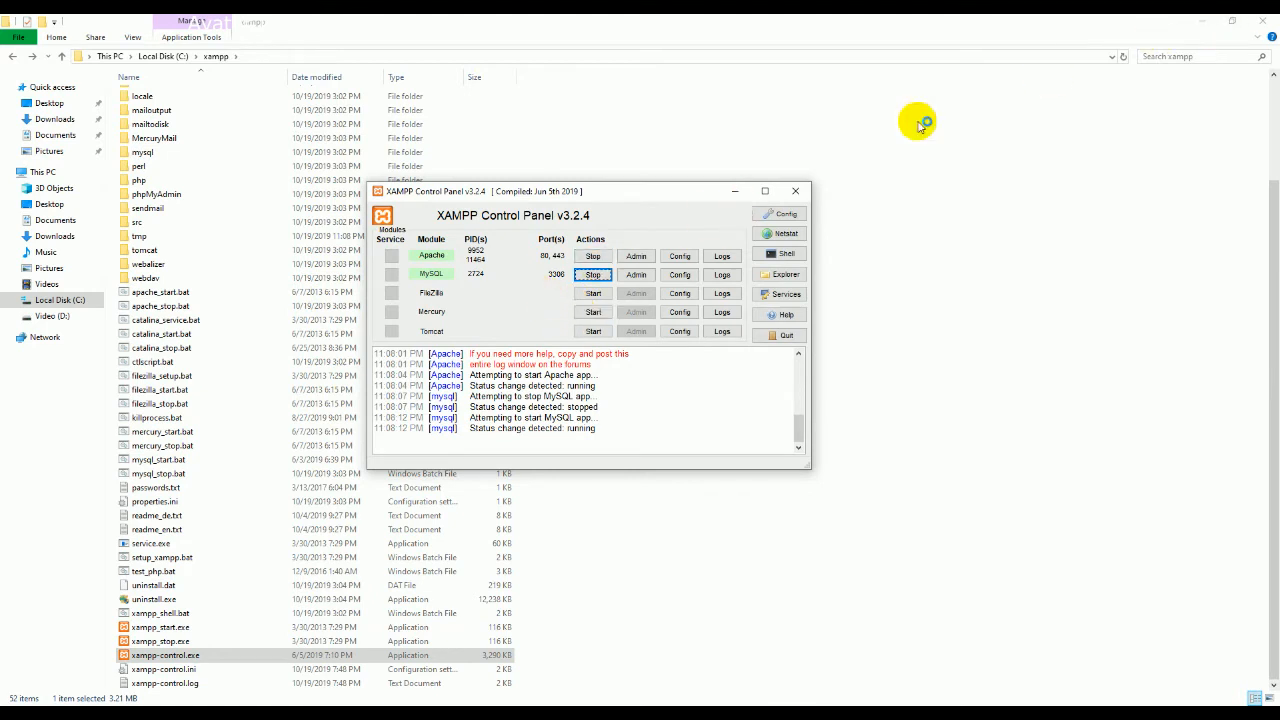
left_click(735, 190)
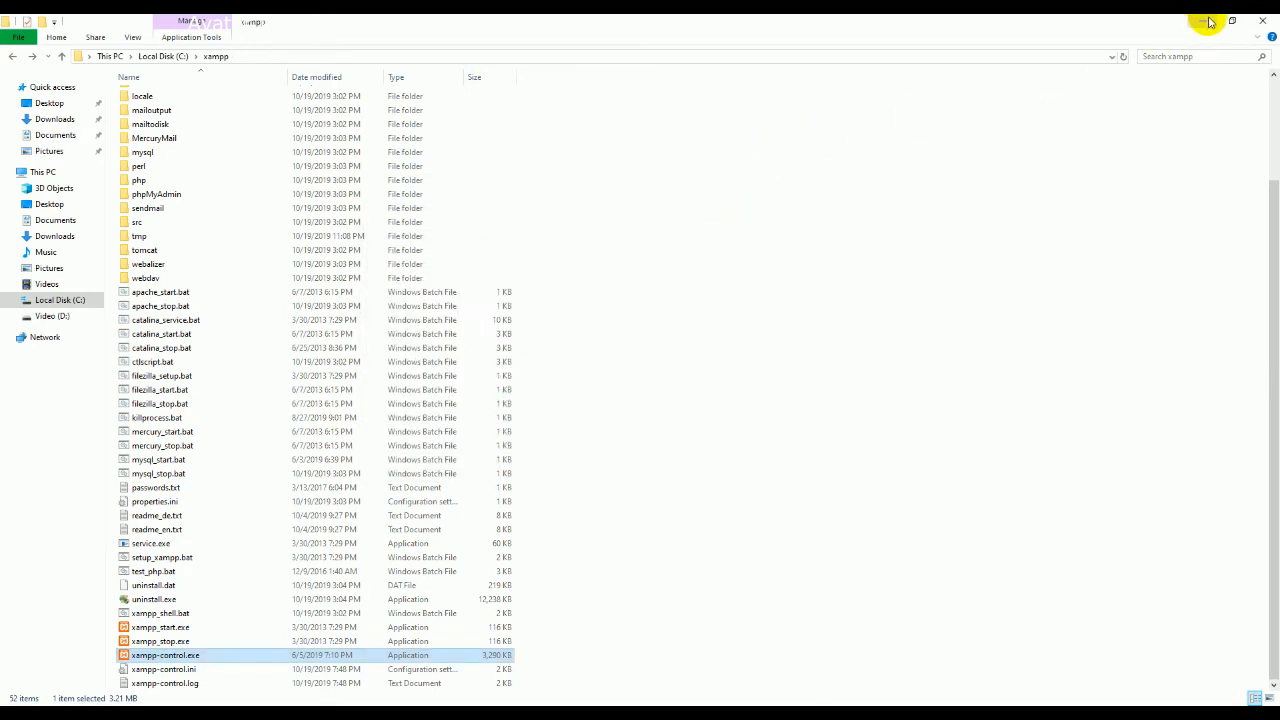
Step: Reload Chrome and load localhost/sambo/, which now shows the empty 'Index of /sambo' listing
left_click(1205, 21)
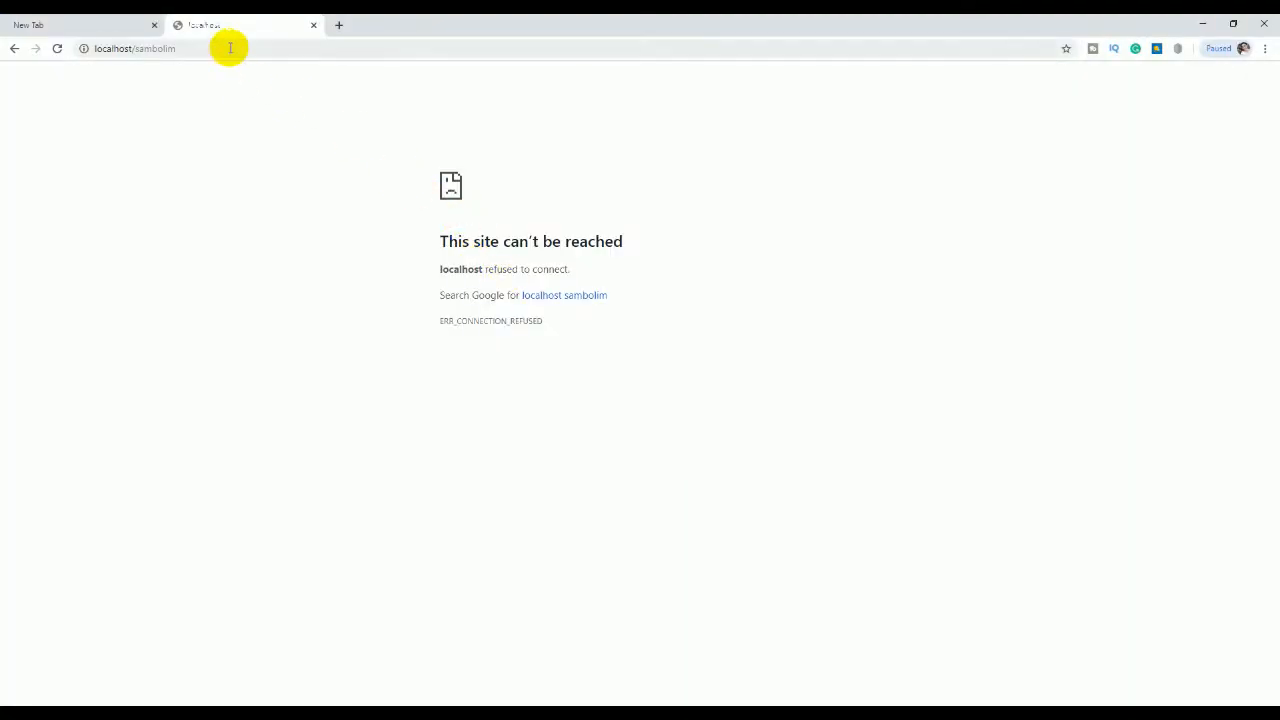
left_click(230, 48)
key("Return")
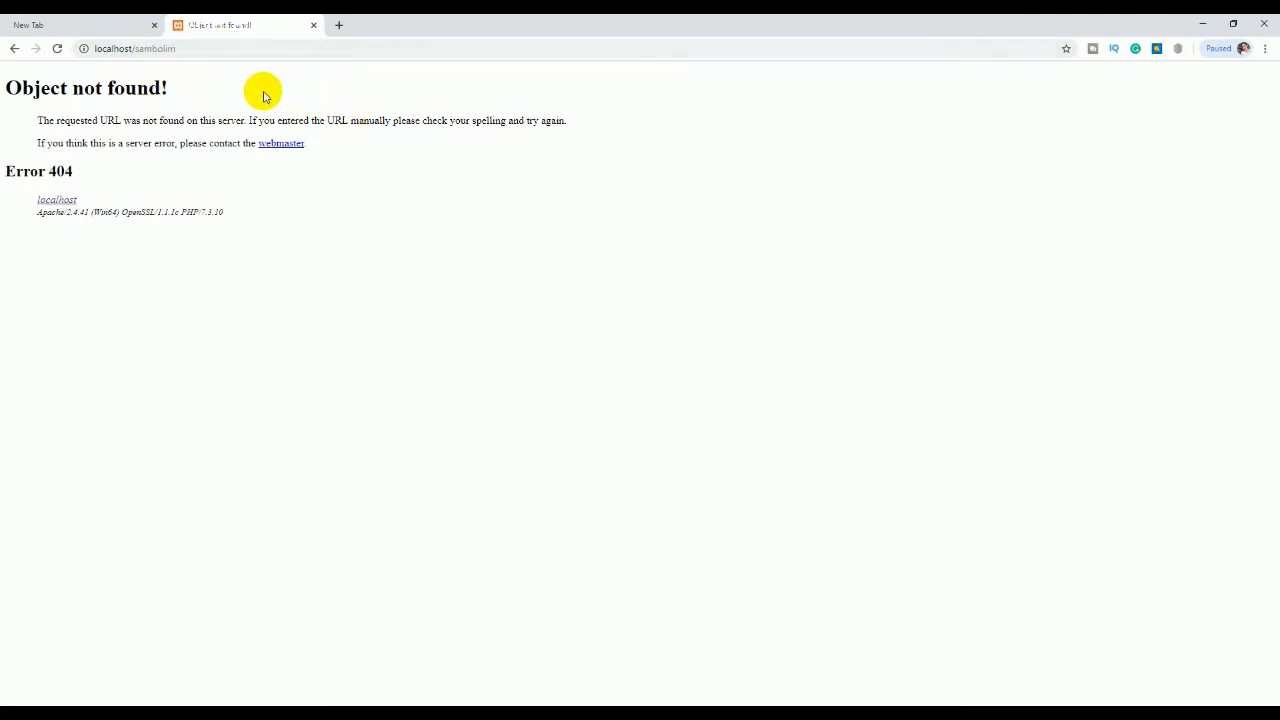
left_click(192, 44)
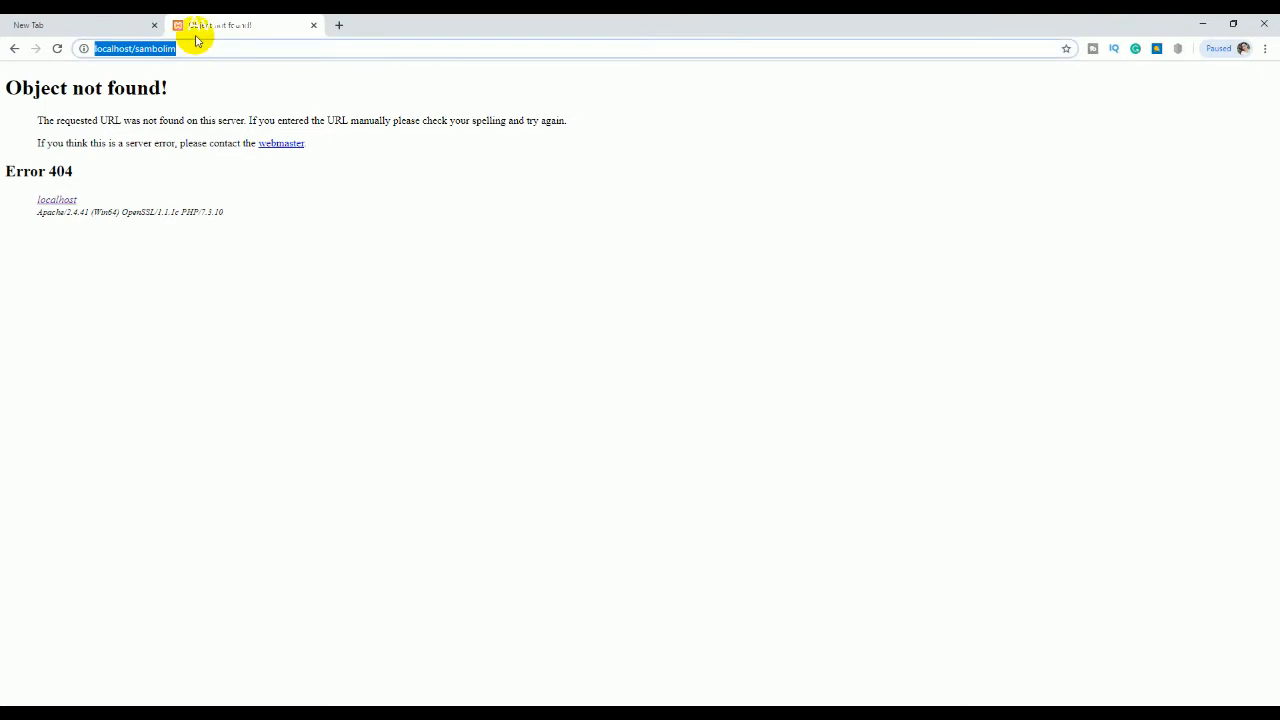
left_click(196, 41)
key("BackSpace")
key("BackSpace")
key("BackSpace")
key("Return")
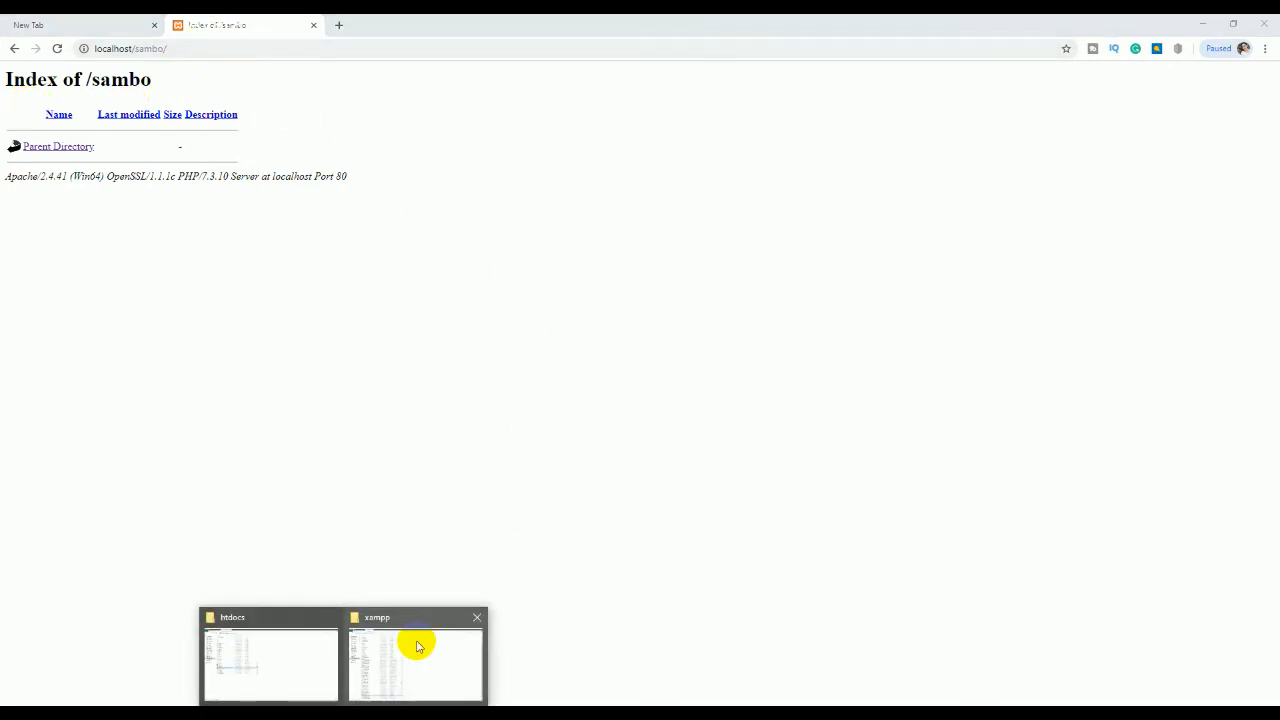
left_click(414, 646)
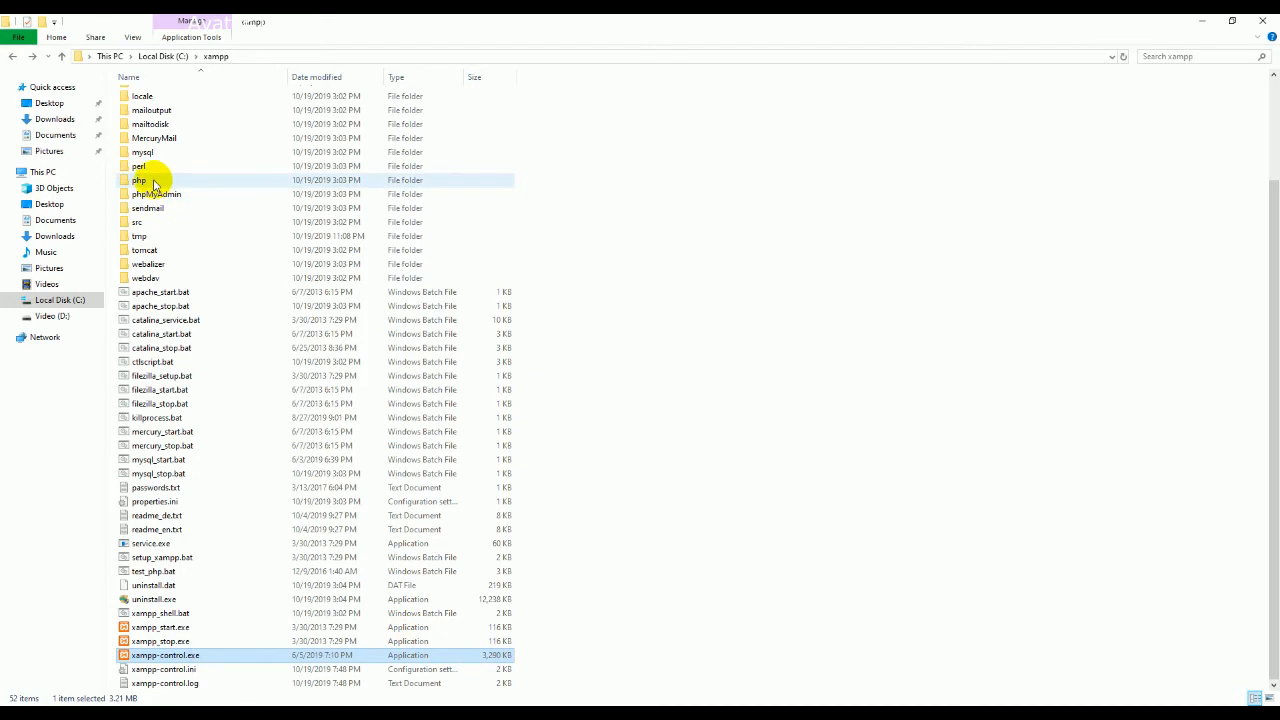
Step: Navigate to C:\xampp\htdocs\Sambo and paste megadeal_ii_quickstart_j3_v2.3.zip there
scroll(152, 185, "up", 3)
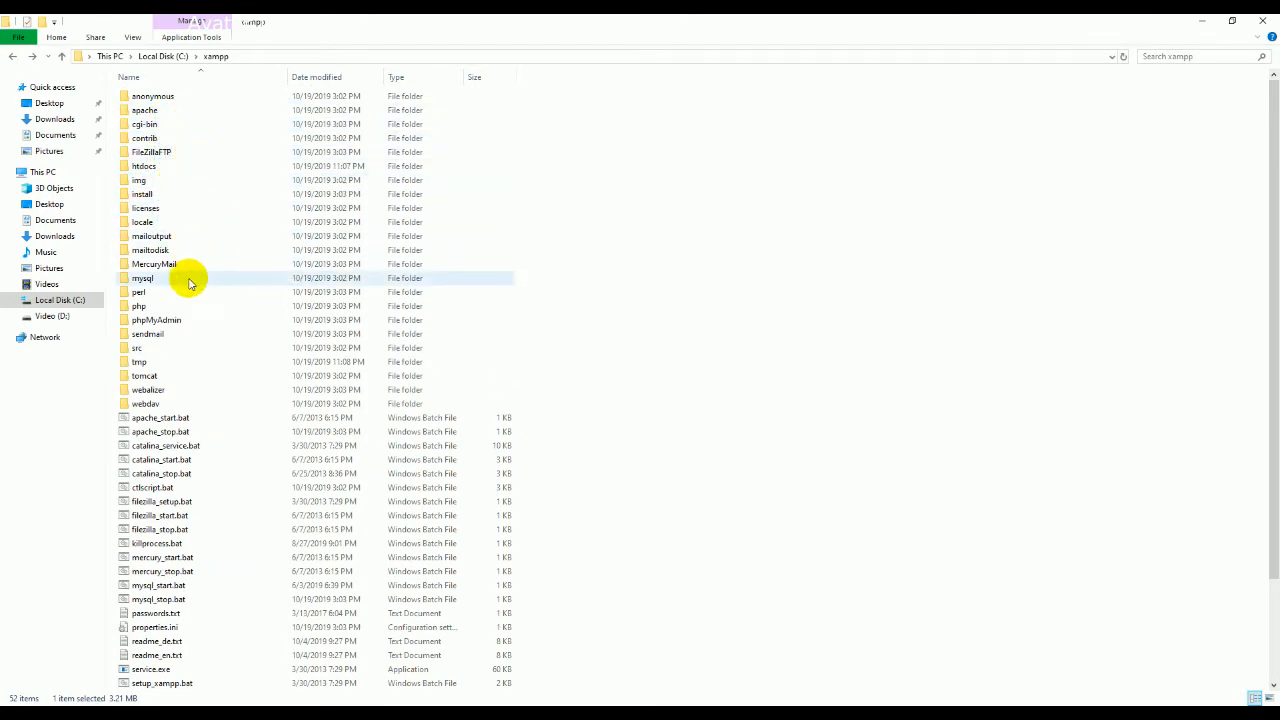
left_click(12, 56)
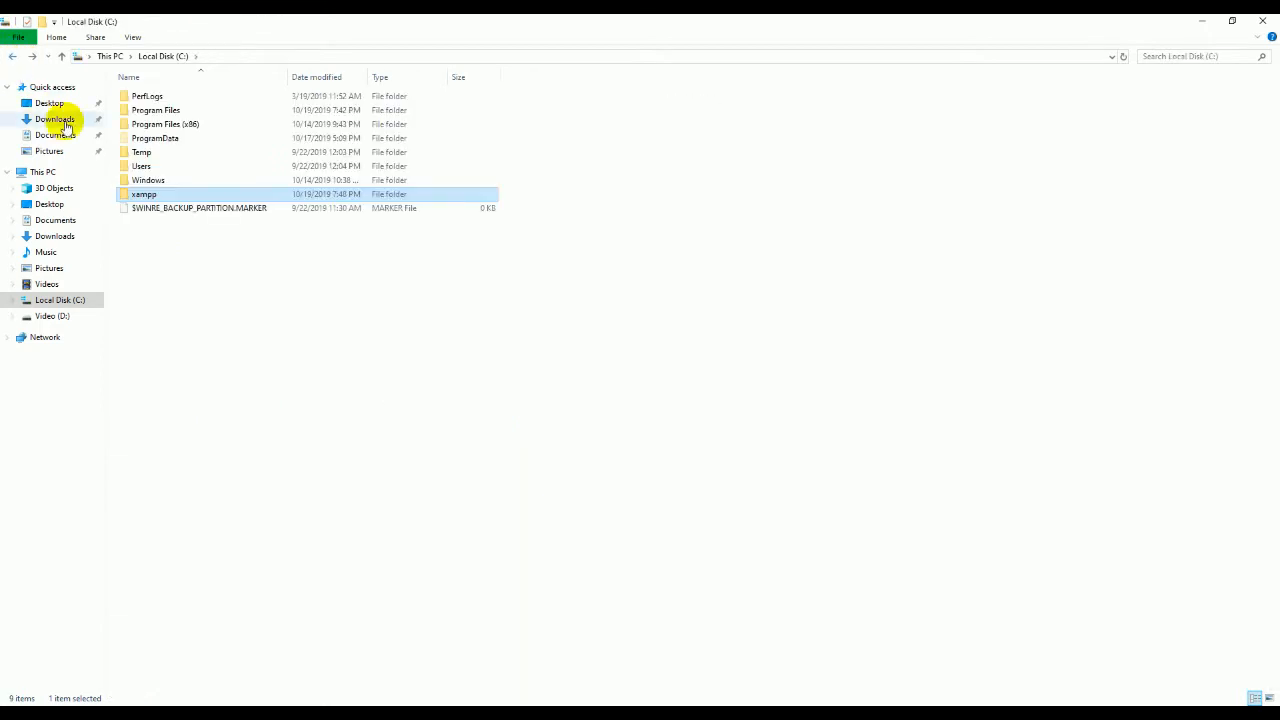
double_click(122, 193)
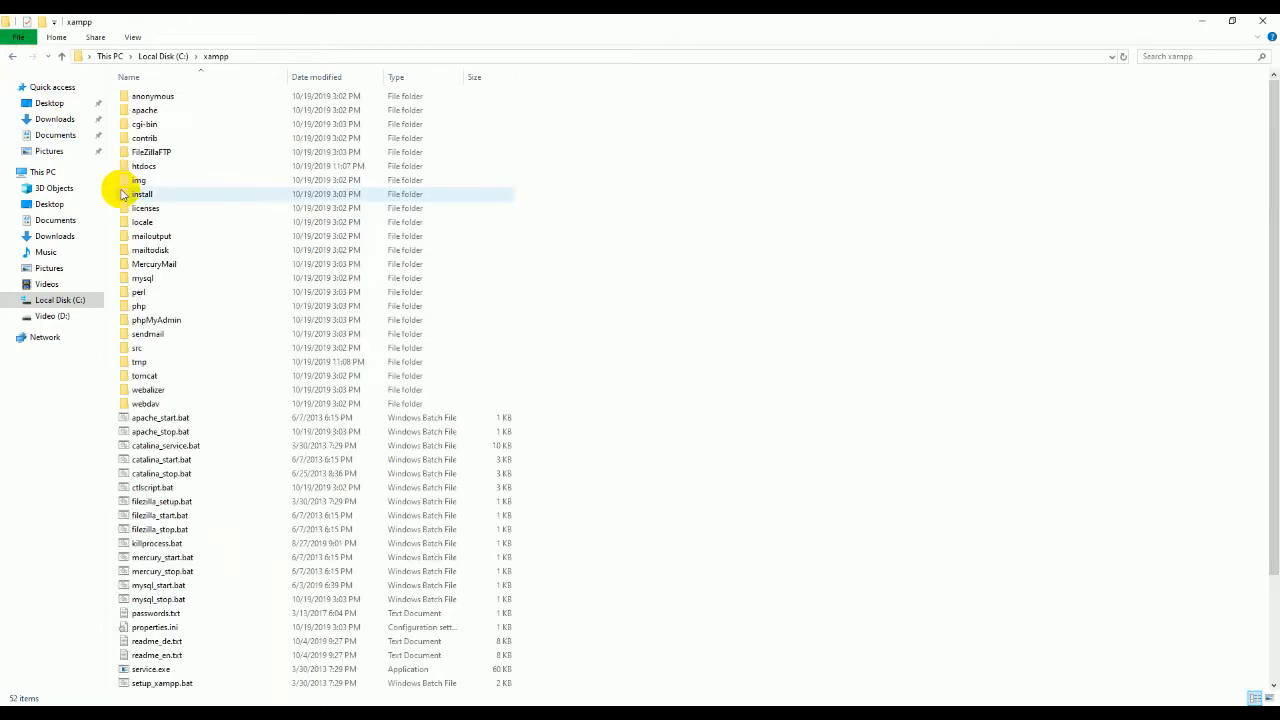
left_click(142, 168)
double_click(142, 168)
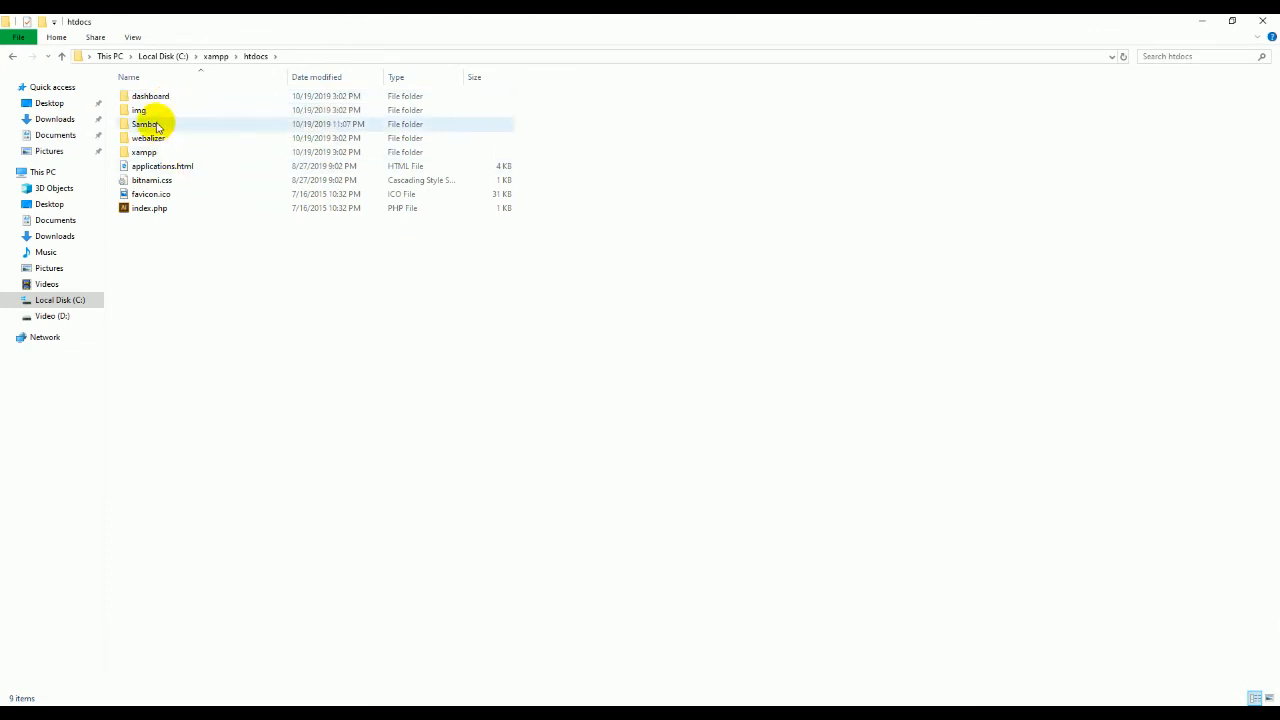
left_click(150, 128)
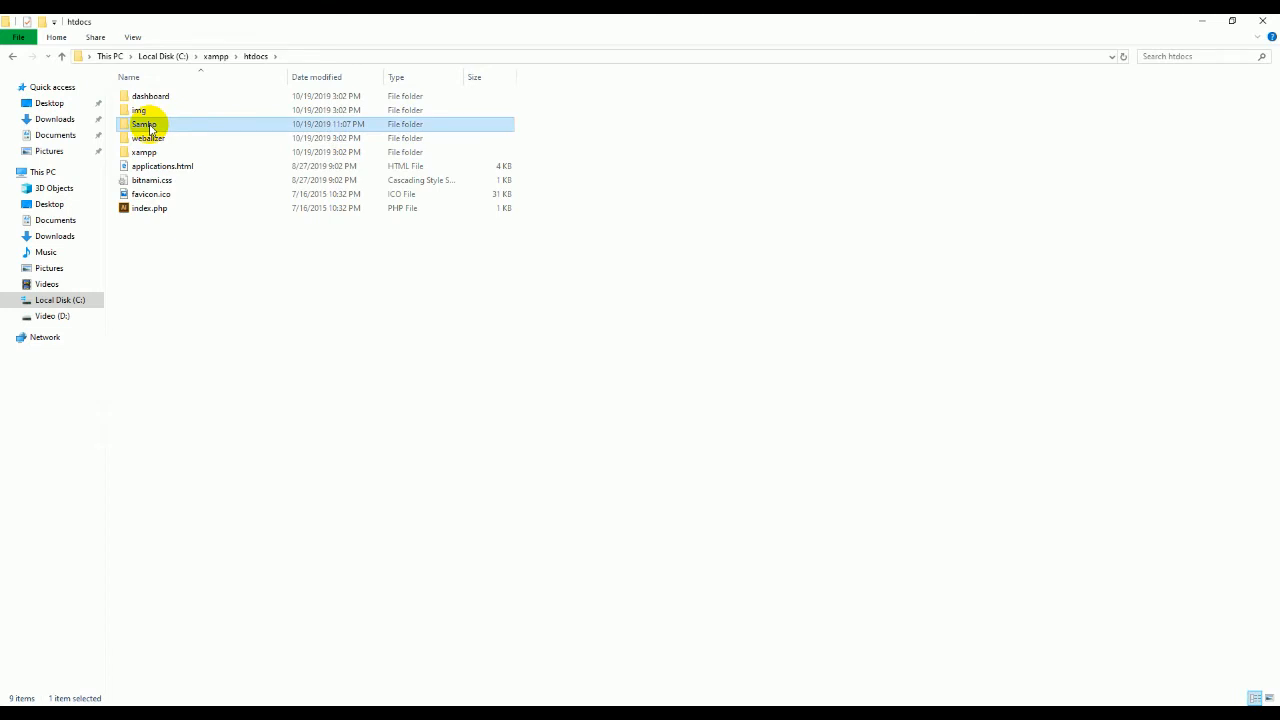
double_click(150, 128)
right_click(280, 230)
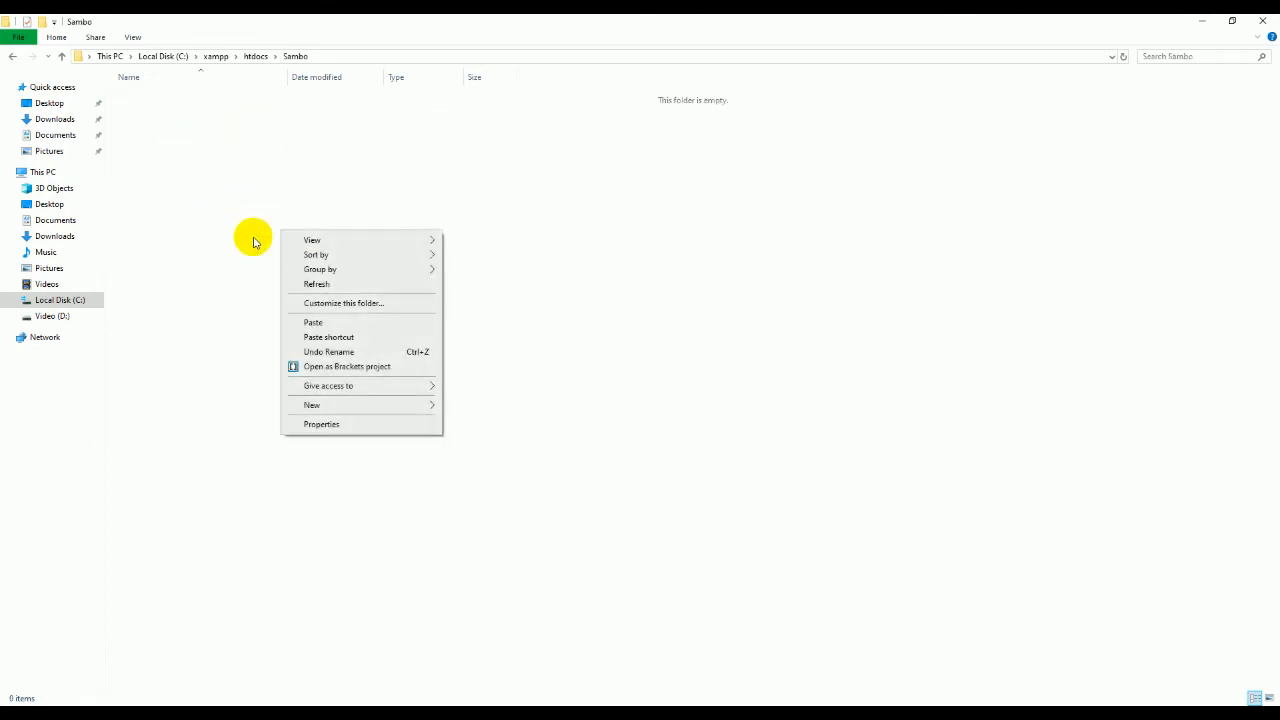
left_click(314, 322)
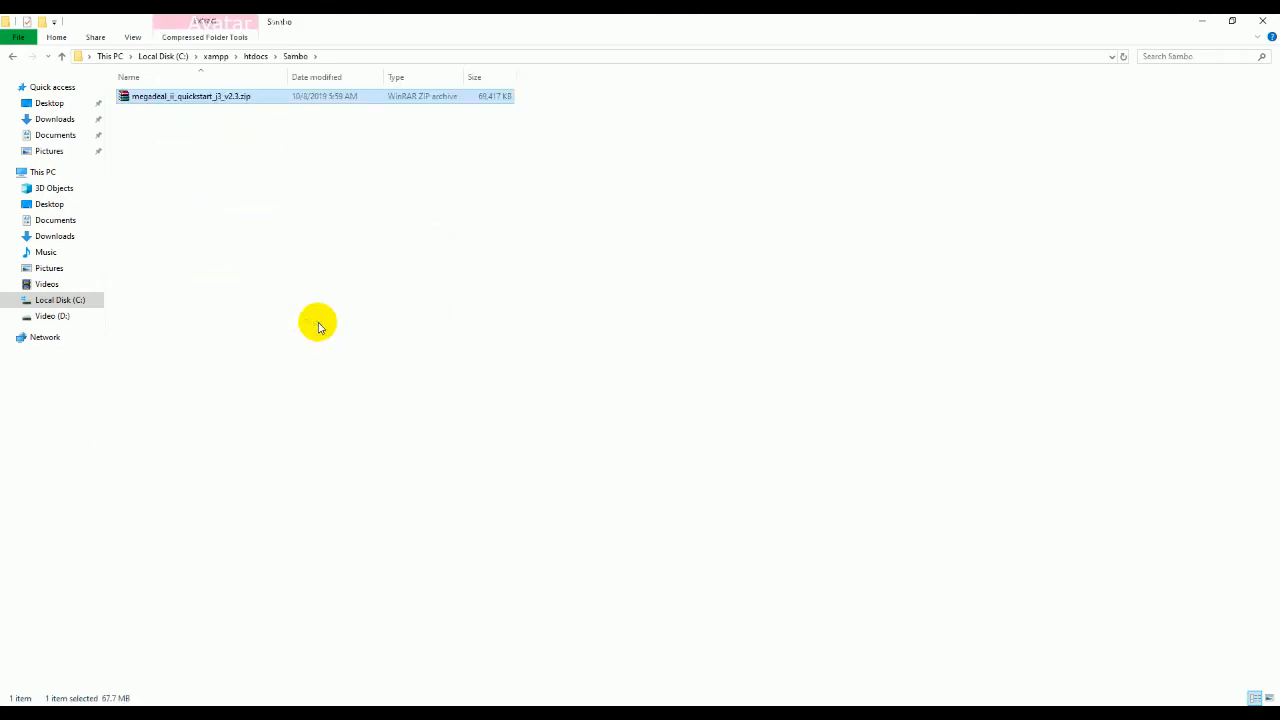
Step: Extract the quickstart zip directly into Sambo with WinRAR, then return to Chrome
right_click(147, 101)
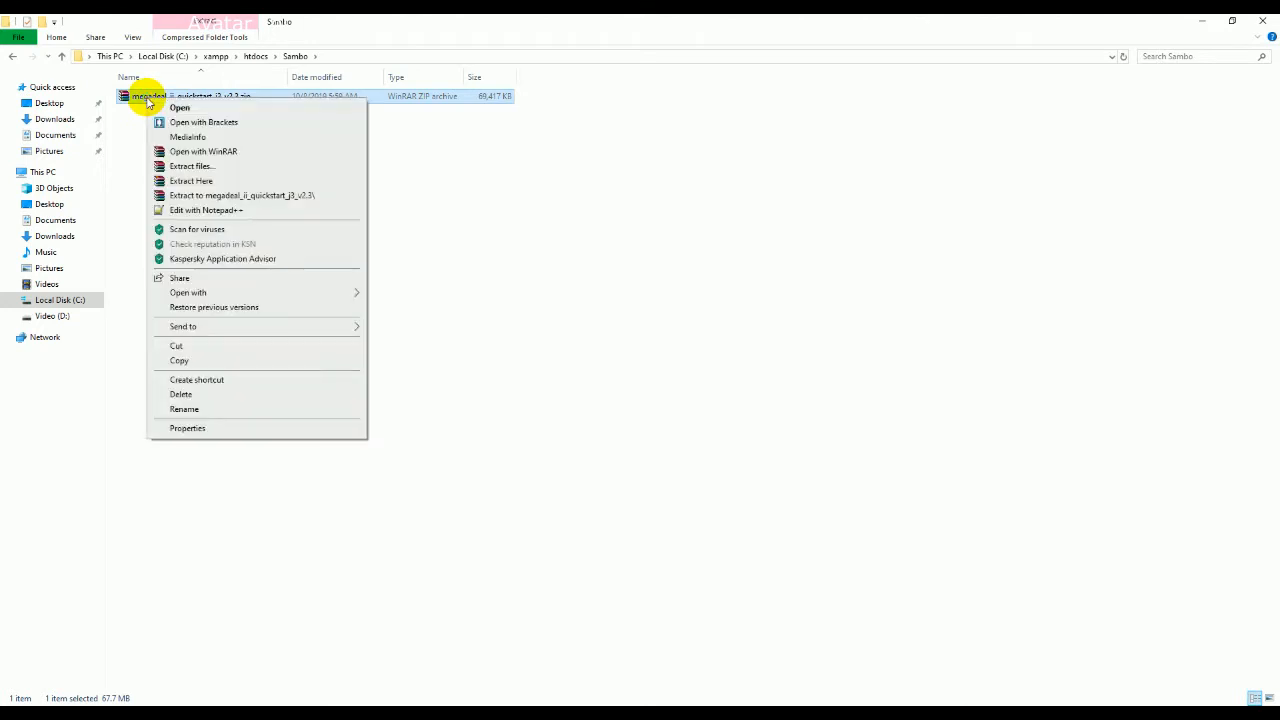
left_click(214, 182)
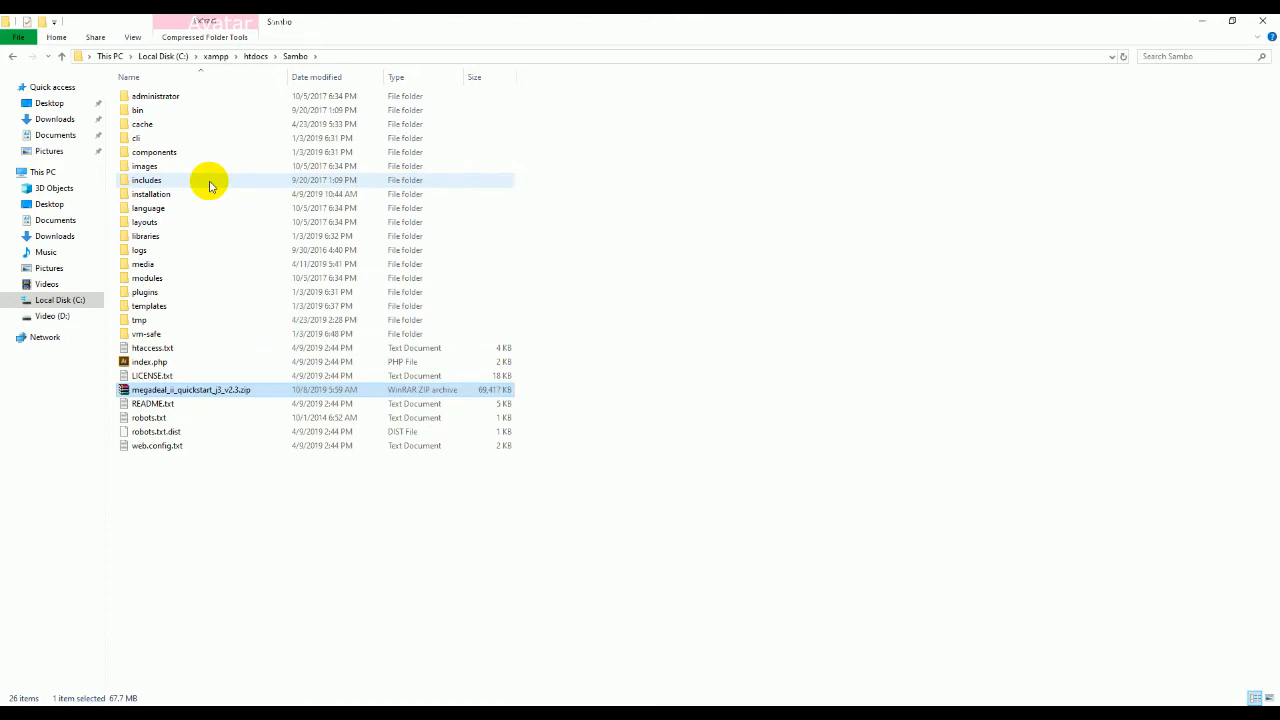
left_click(700, 713)
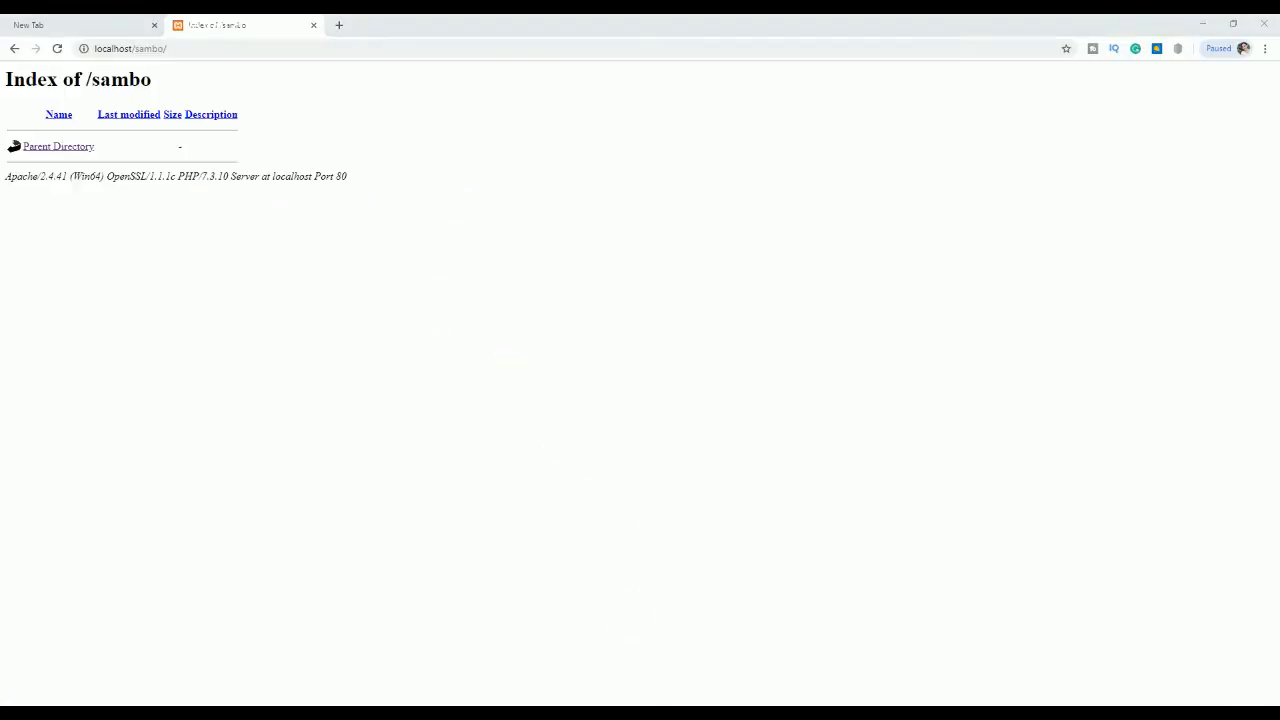
Step: Load the pasted Joomla installation address and enter site name 'Sambo online'
left_click(199, 52)
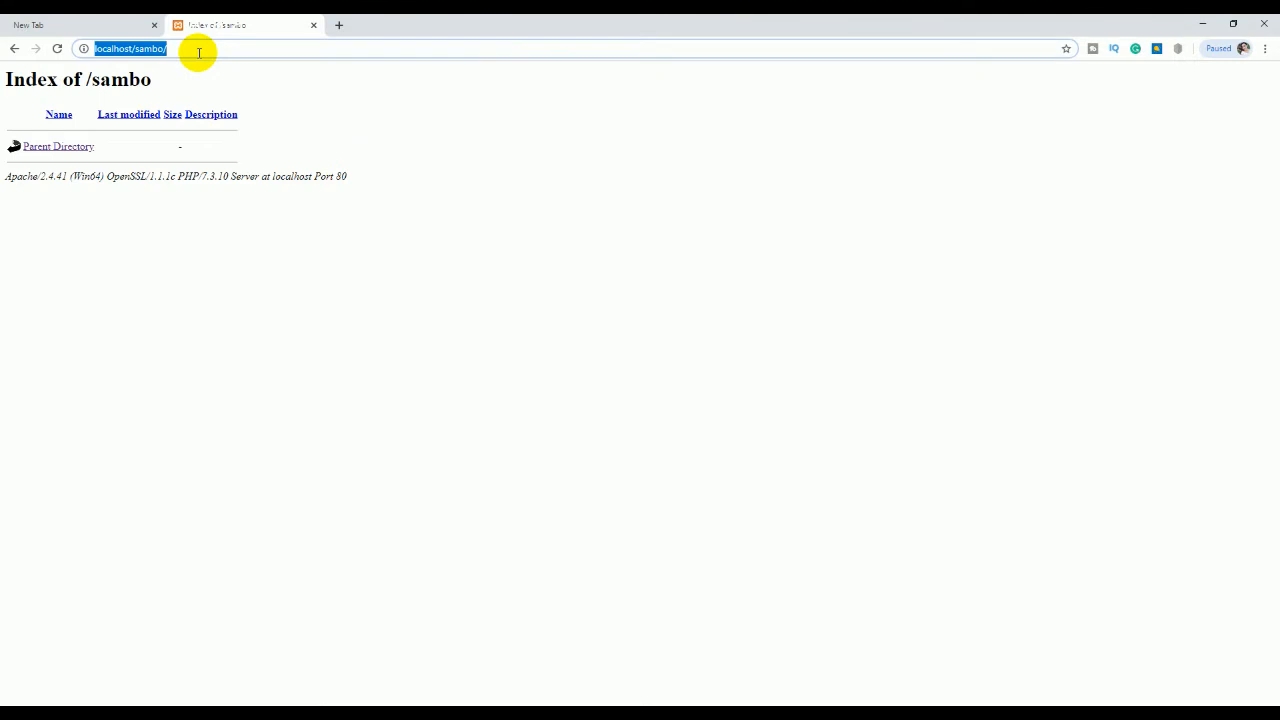
type("localhost/sambo/installation/index.php")
key("Return")
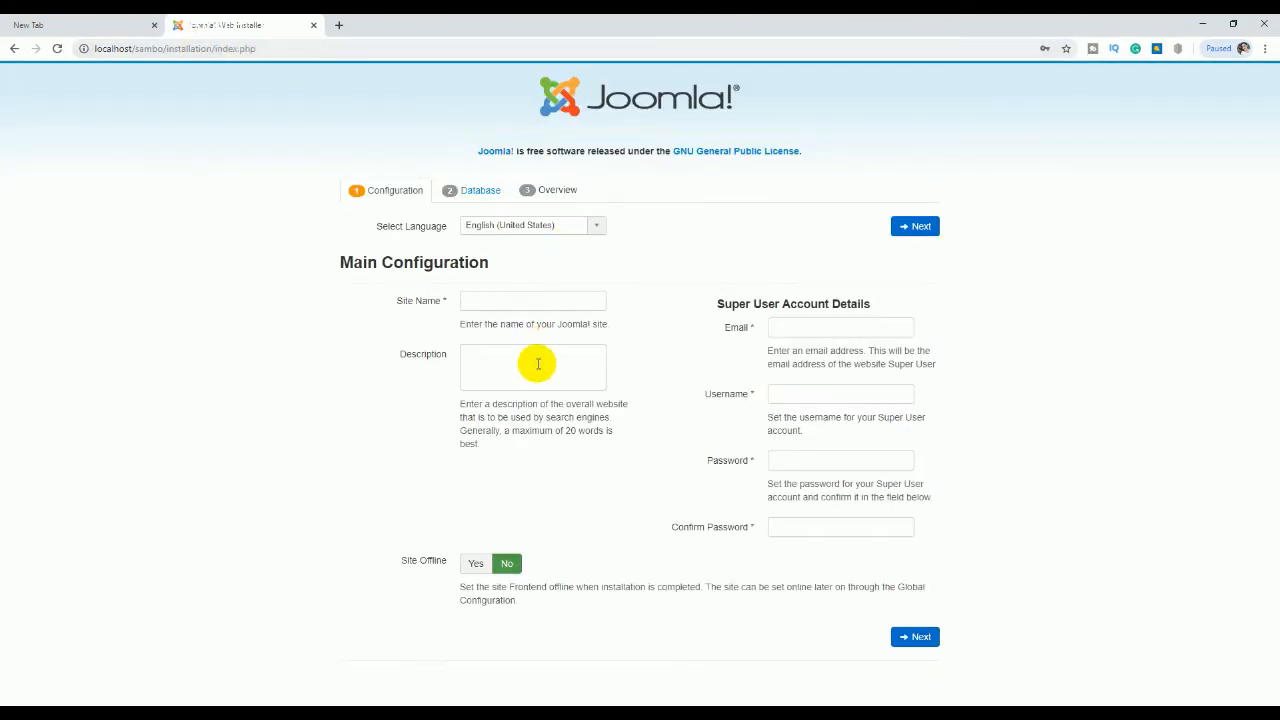
left_click(530, 303)
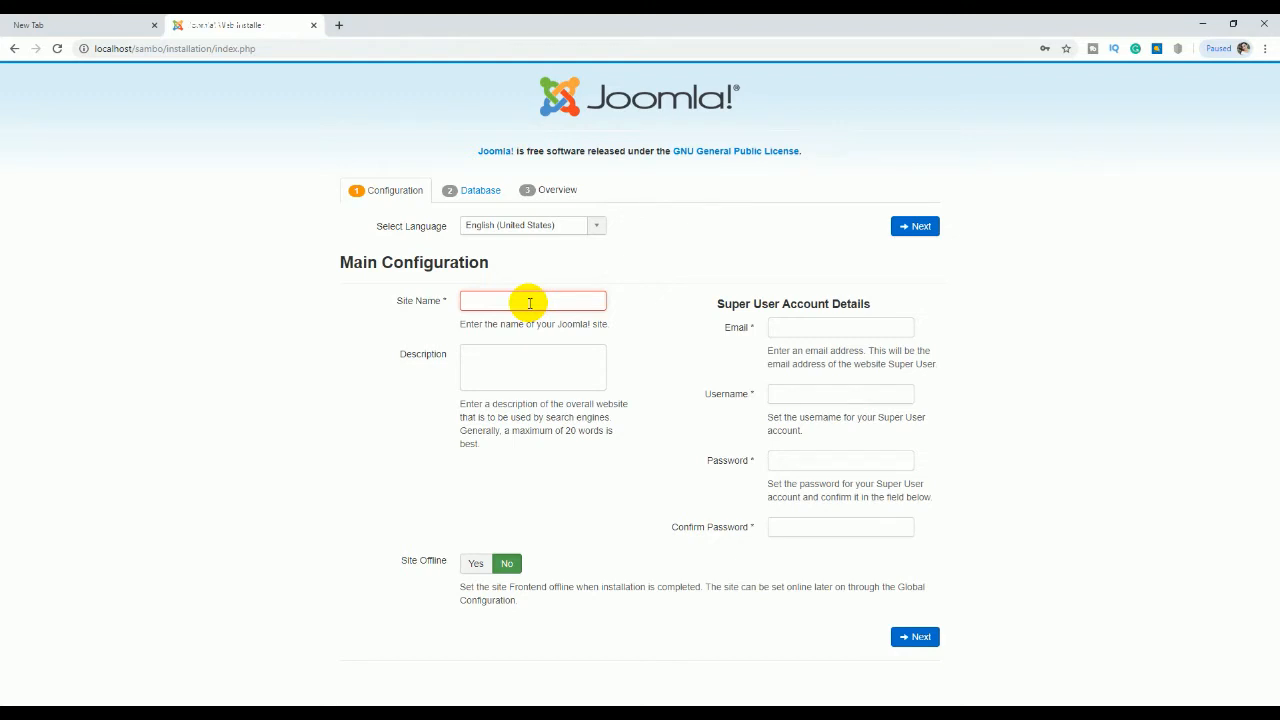
type("Sambo online")
Step: Enter the description 'sell products online 24/7' and the super user's e-mail address
left_click(505, 349)
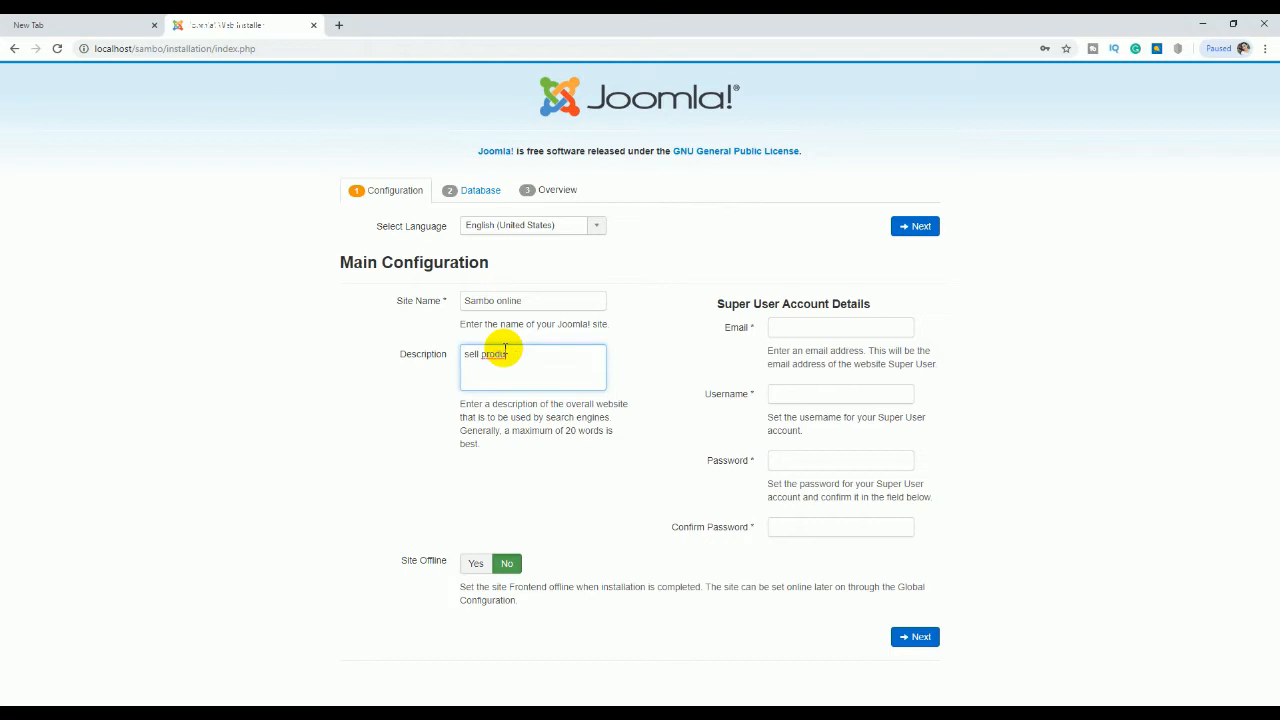
type("cts online 24/7")
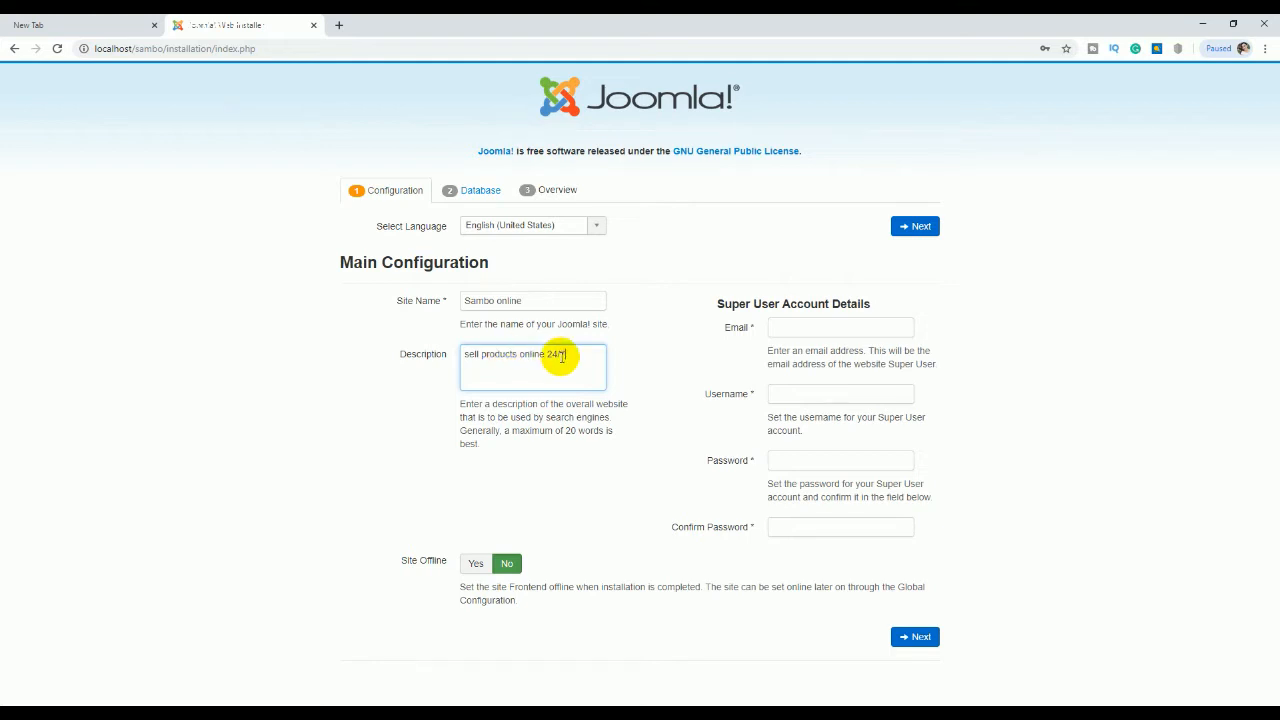
left_click(815, 329)
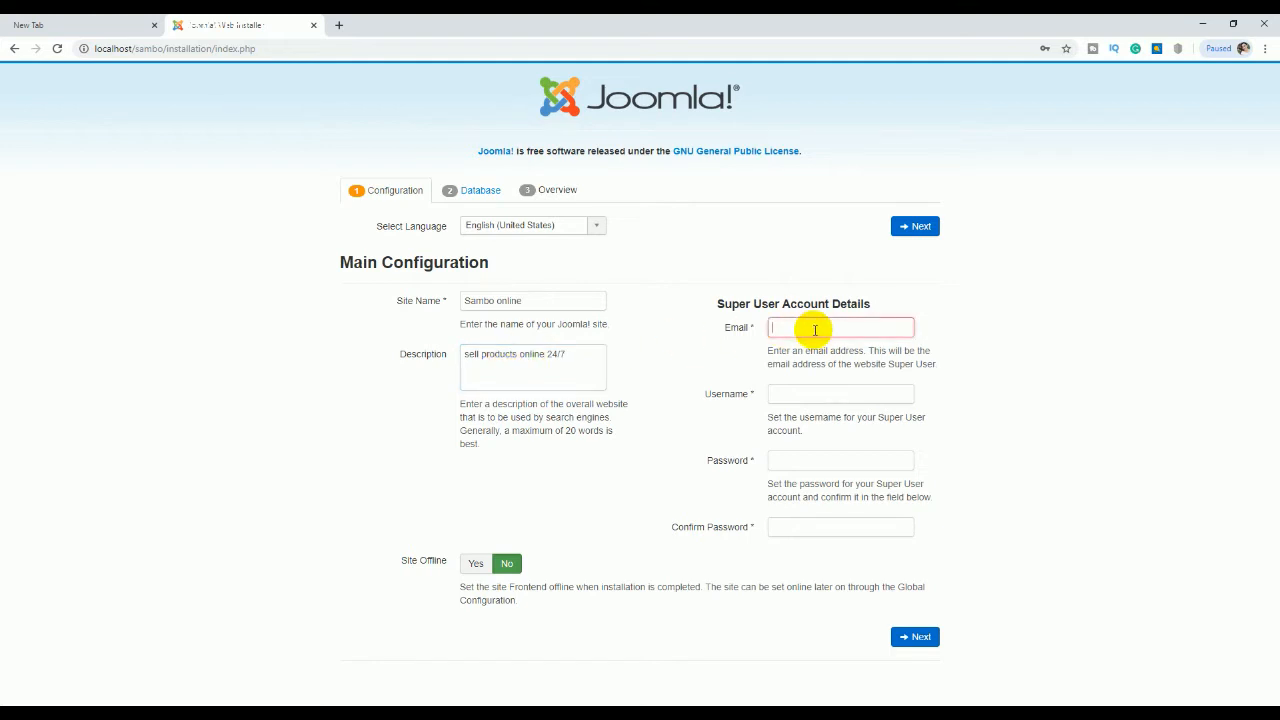
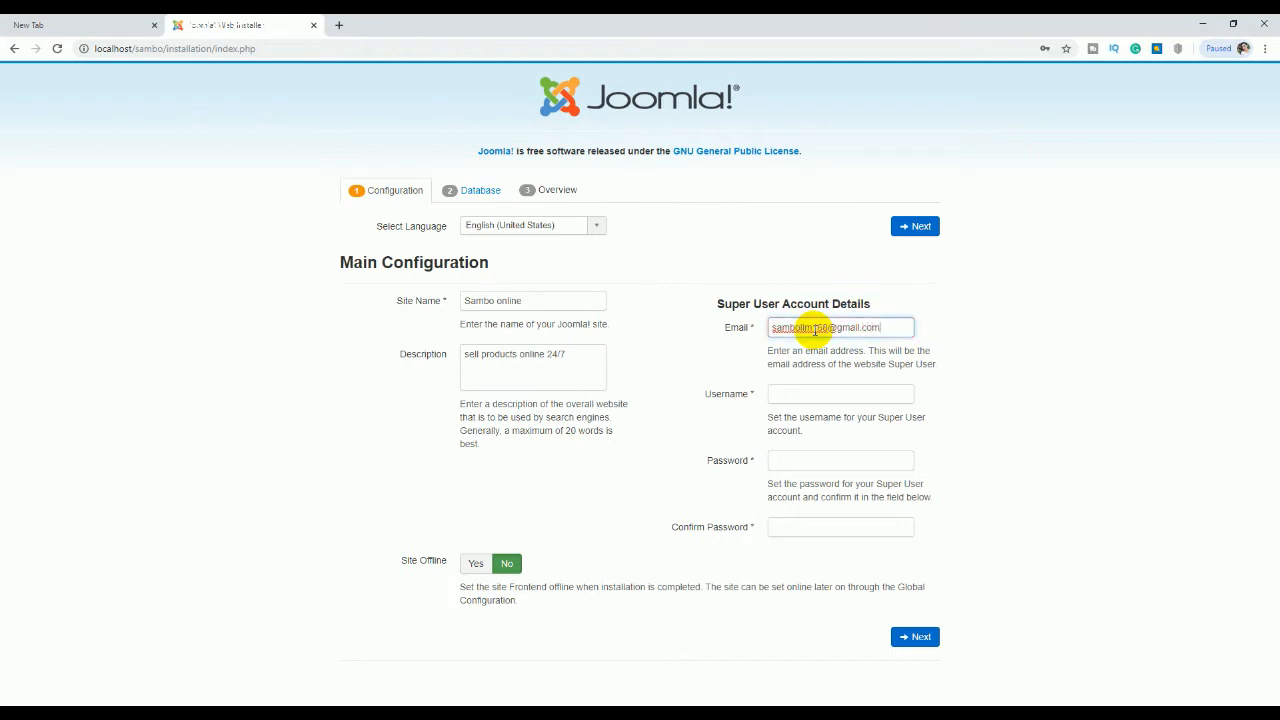
left_click(817, 395)
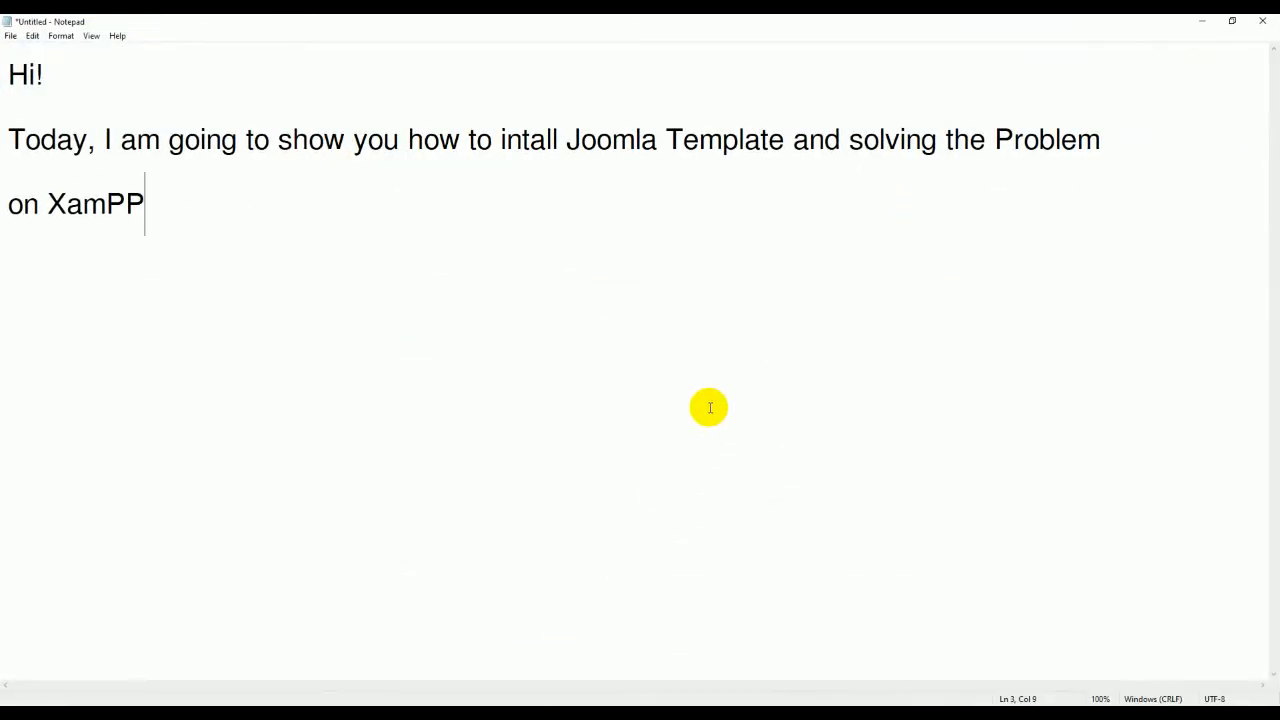
Step: Replace the Notepad text with User and Pass lines for the admin account, then copy the username
key("ctrl+a")
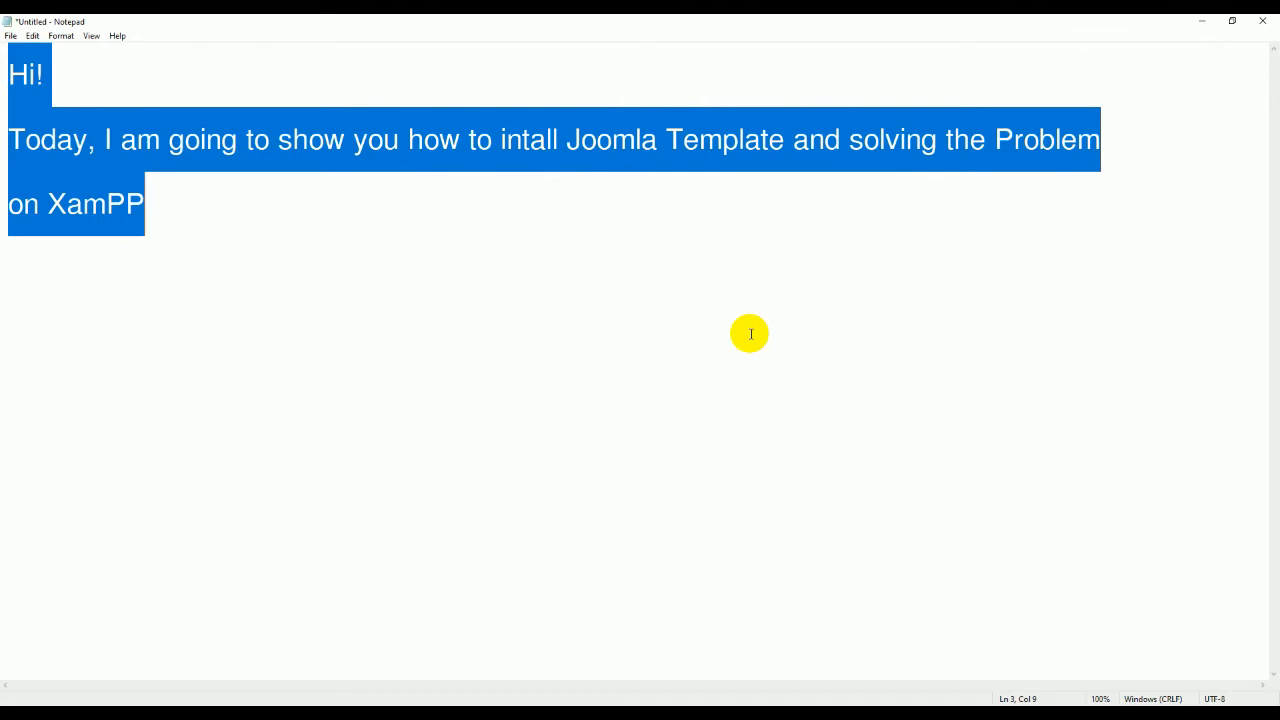
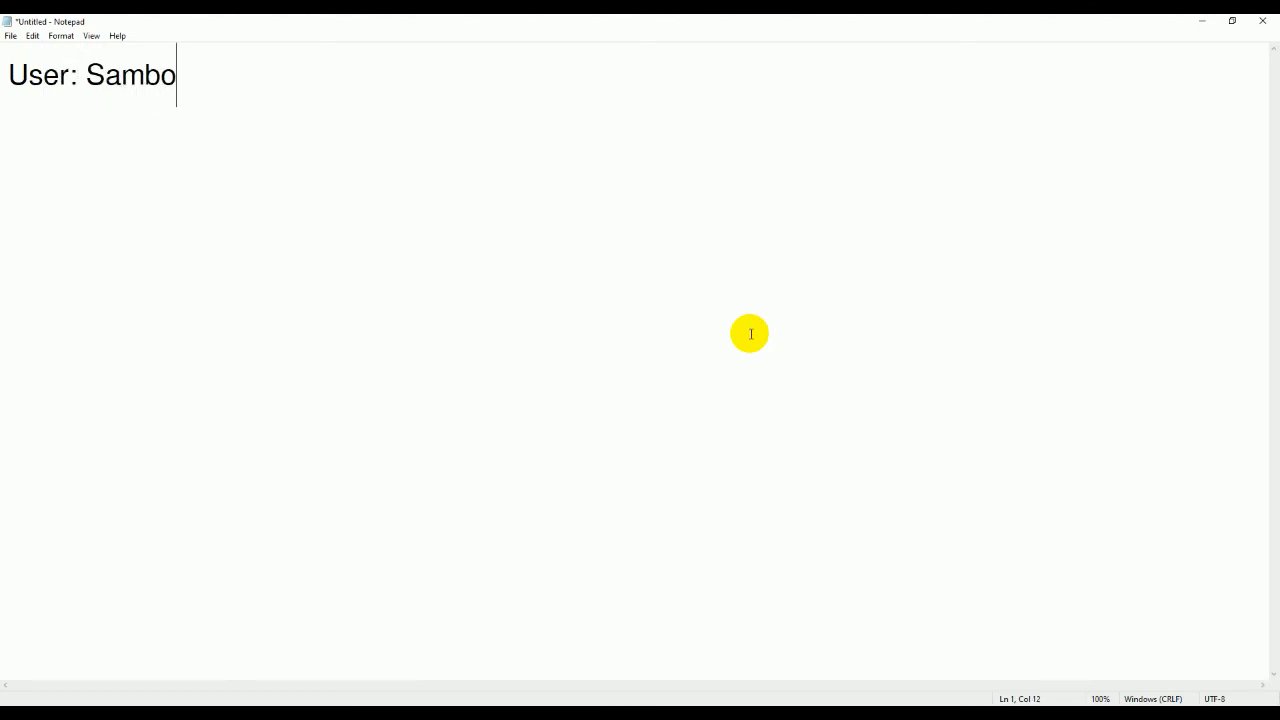
key("Return")
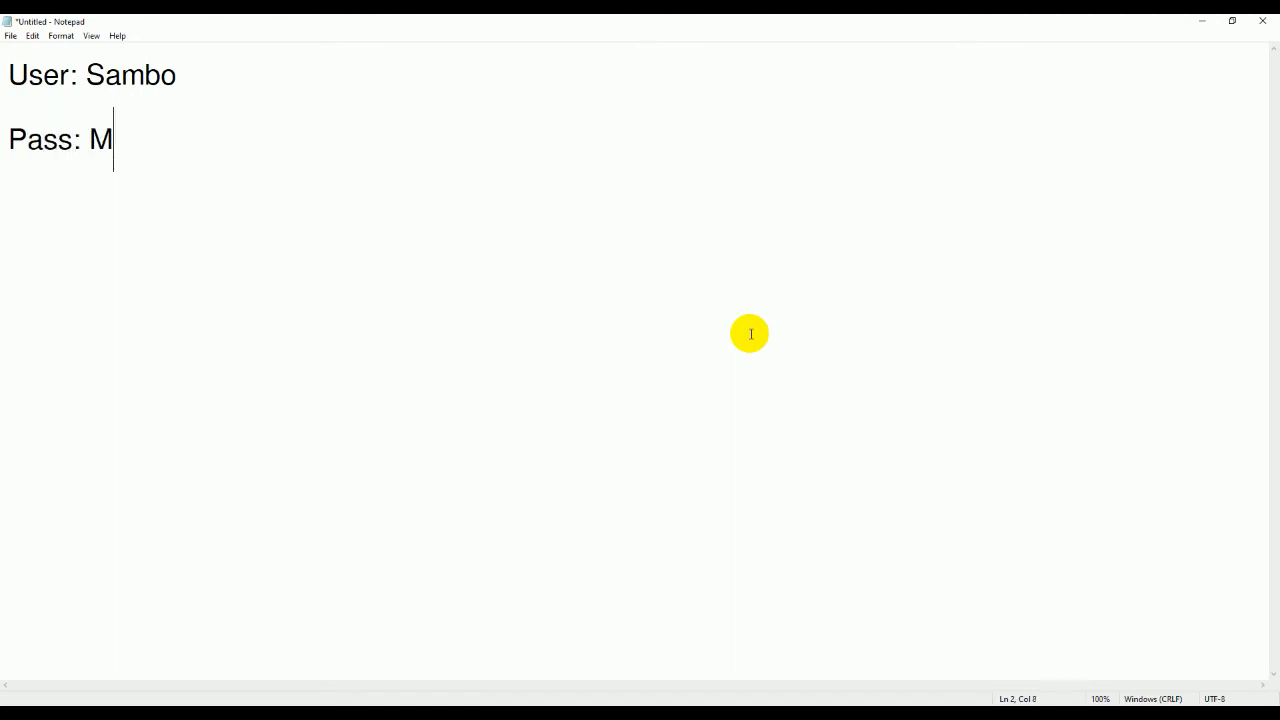
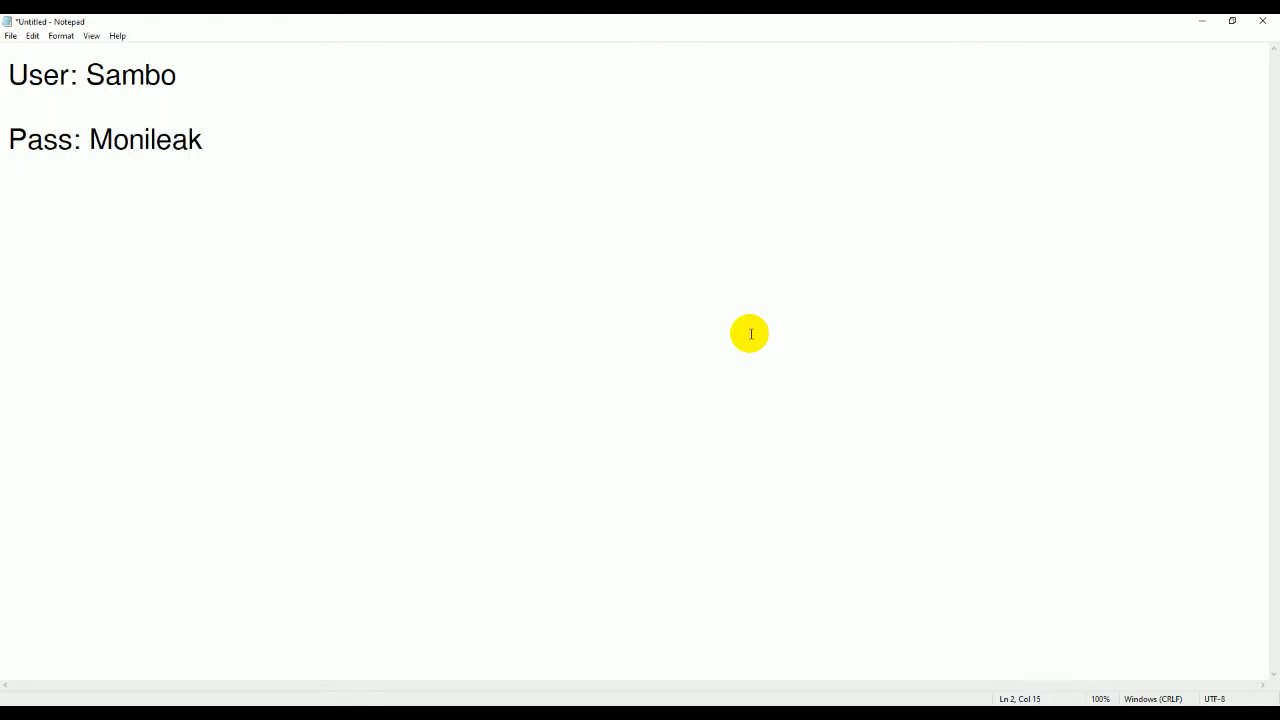
left_click_drag(242, 83, 82, 86)
key("ctrl+c")
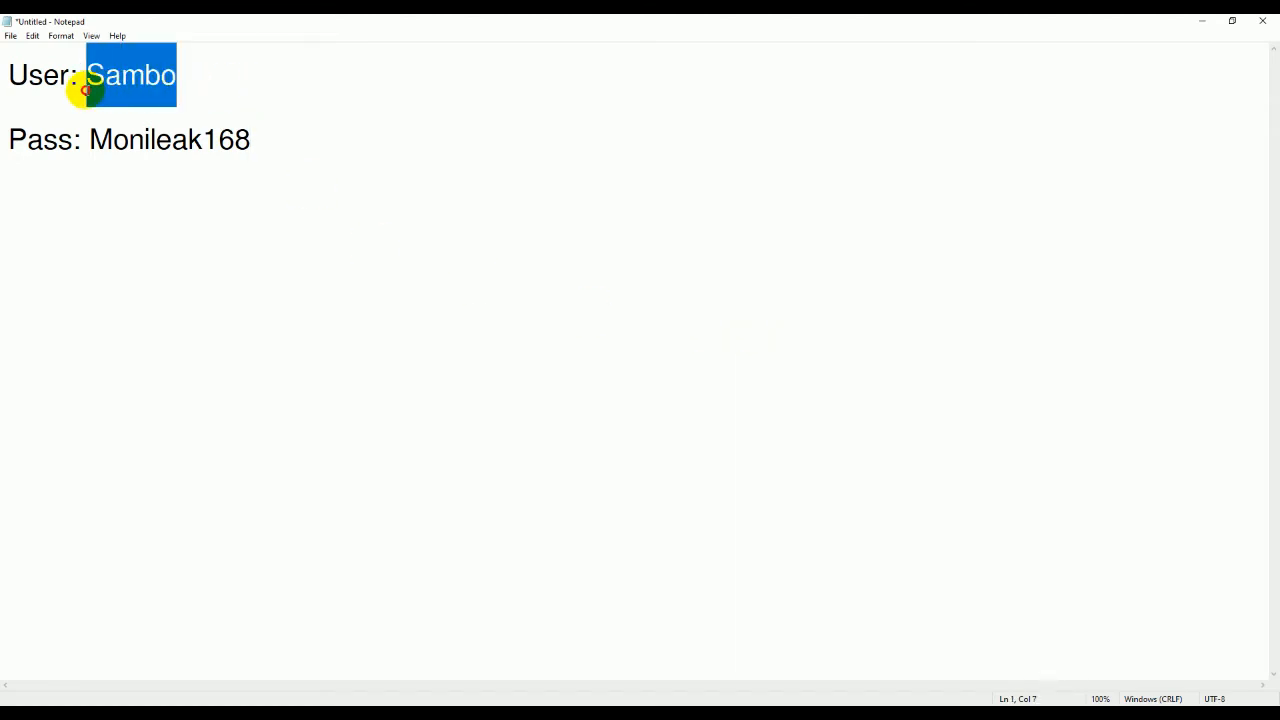
key("alt+Tab")
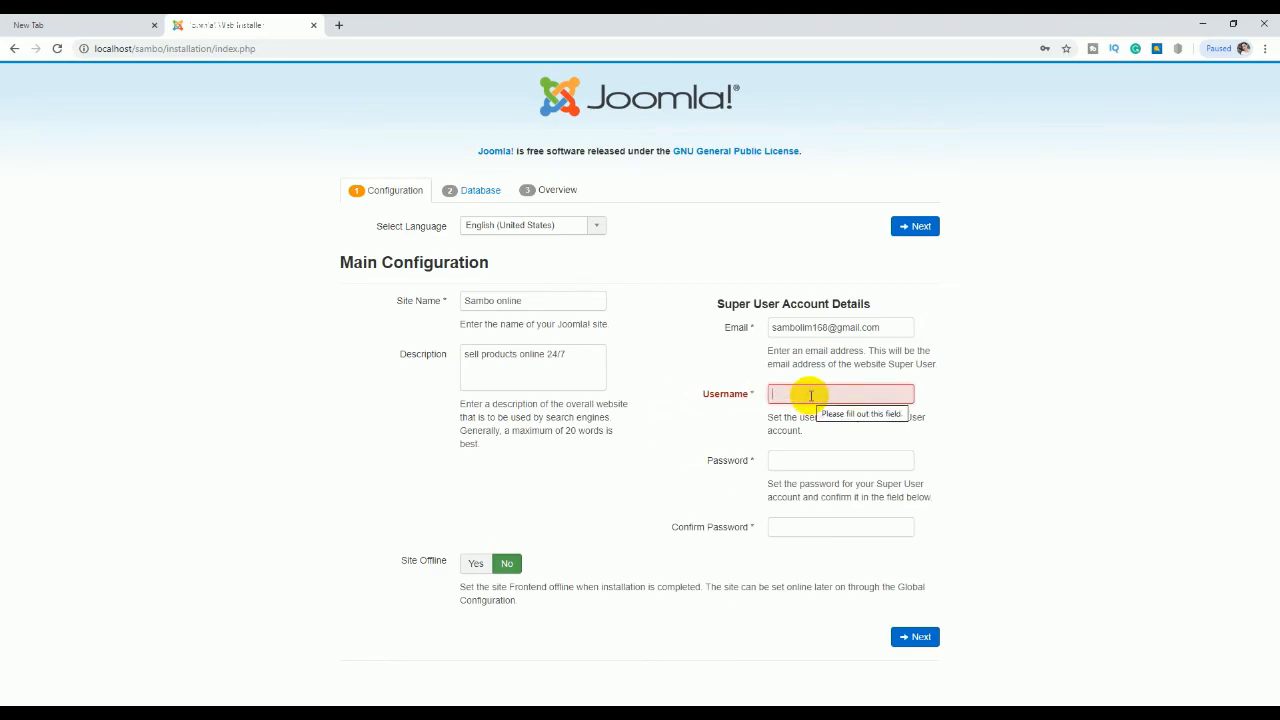
Step: Paste the noted username, plus the password twice, into the Super User Username, Password and Confirm Password fields
key("ctrl+v")
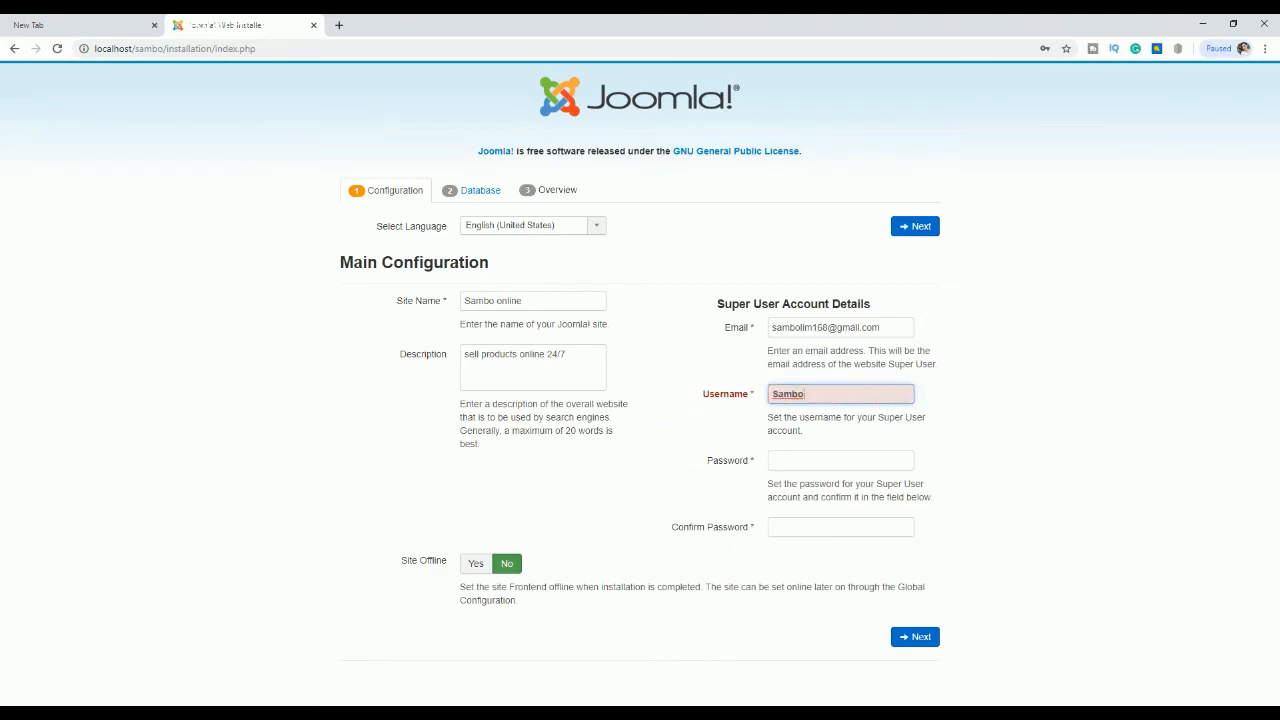
key("alt+Tab")
left_click_drag(320, 148, 97, 146)
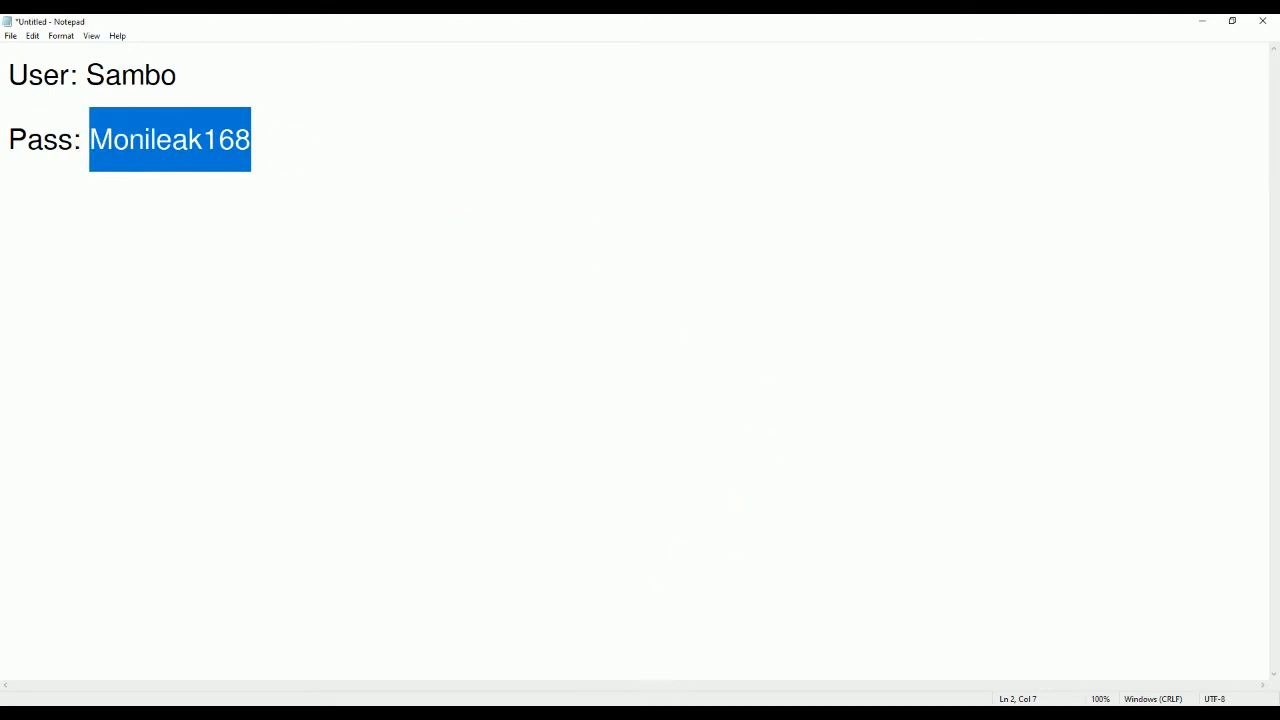
key("alt+Tab")
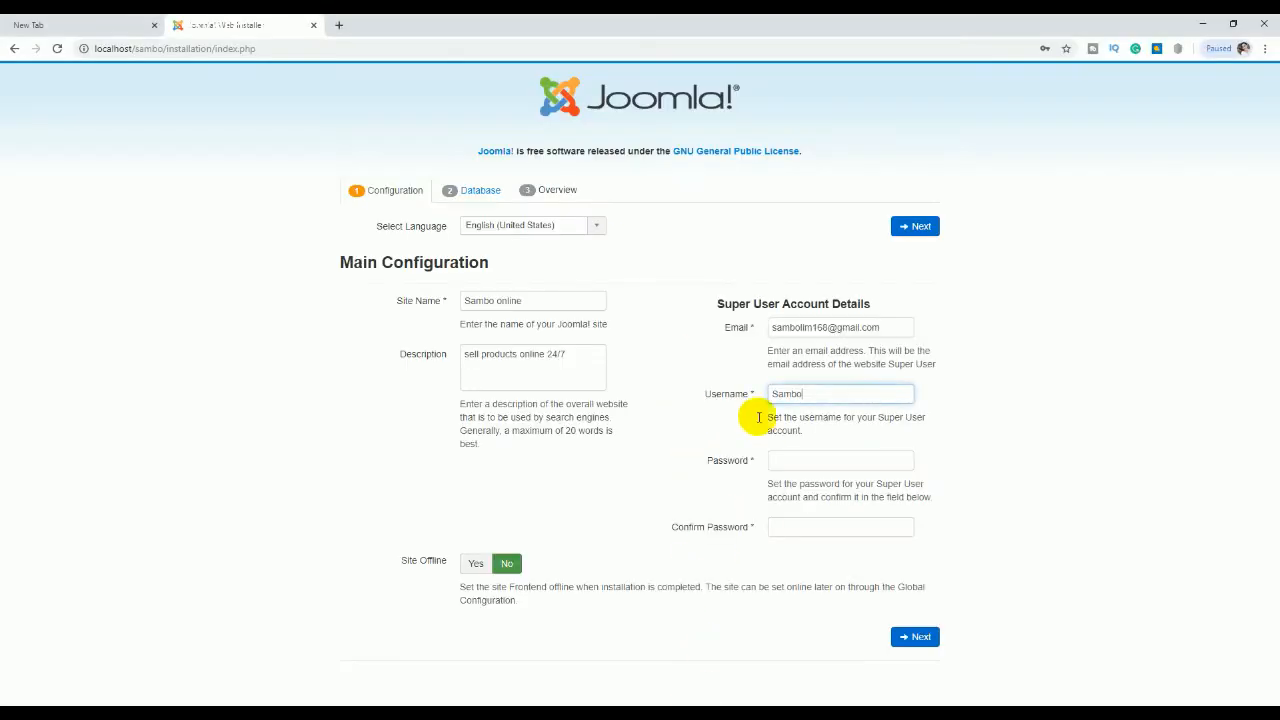
left_click(807, 460)
key("ctrl+v")
left_click(810, 527)
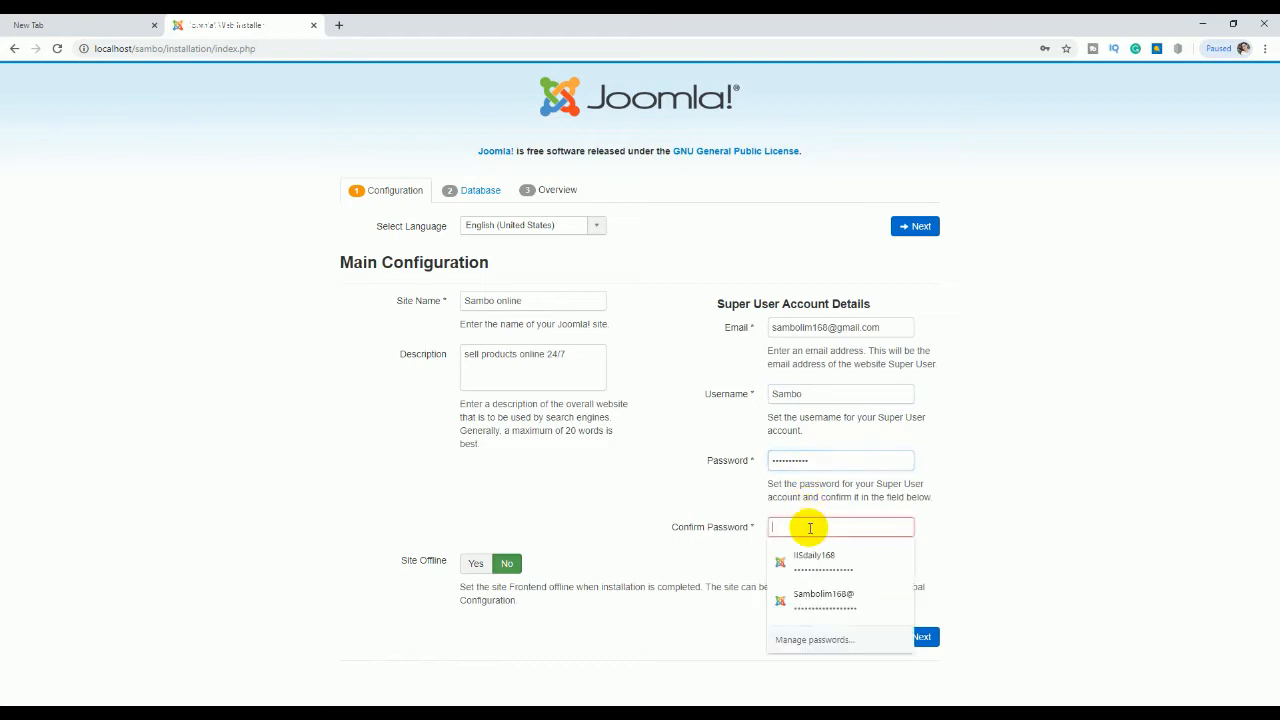
key("ctrl+v")
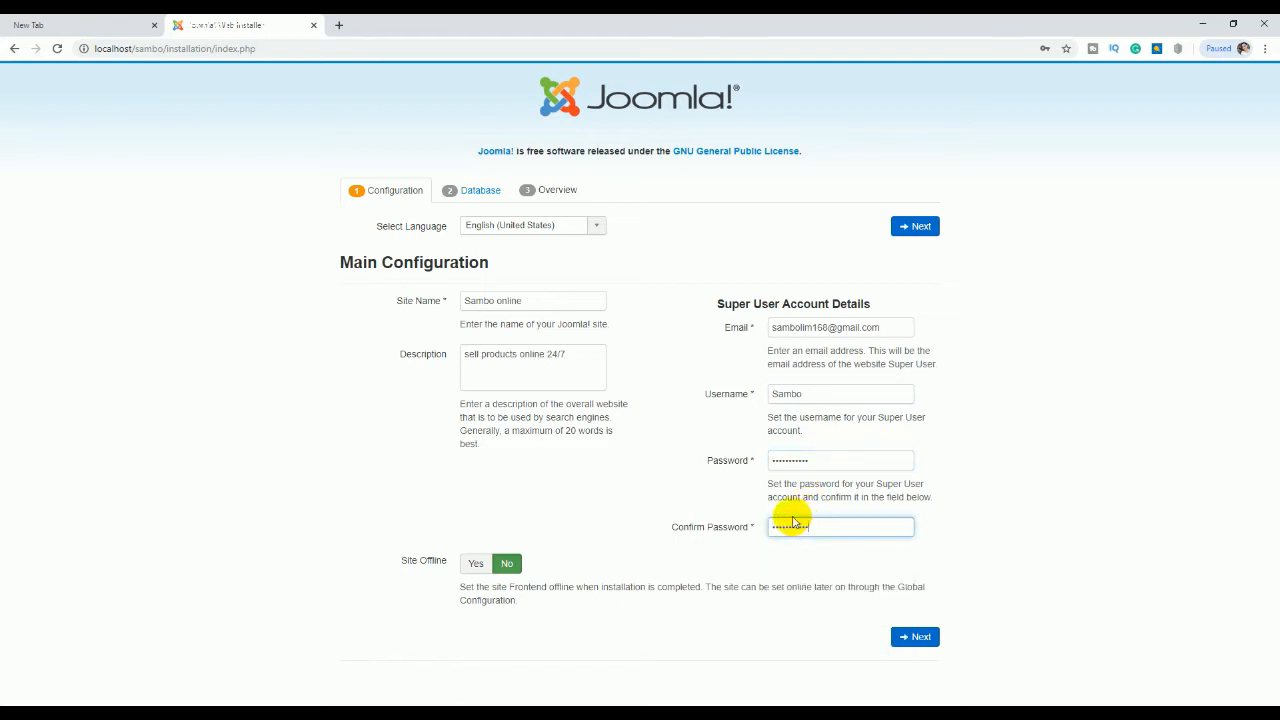
Step: Advance to the Database Configuration step and dismiss Chrome's save-password offer
left_click(915, 640)
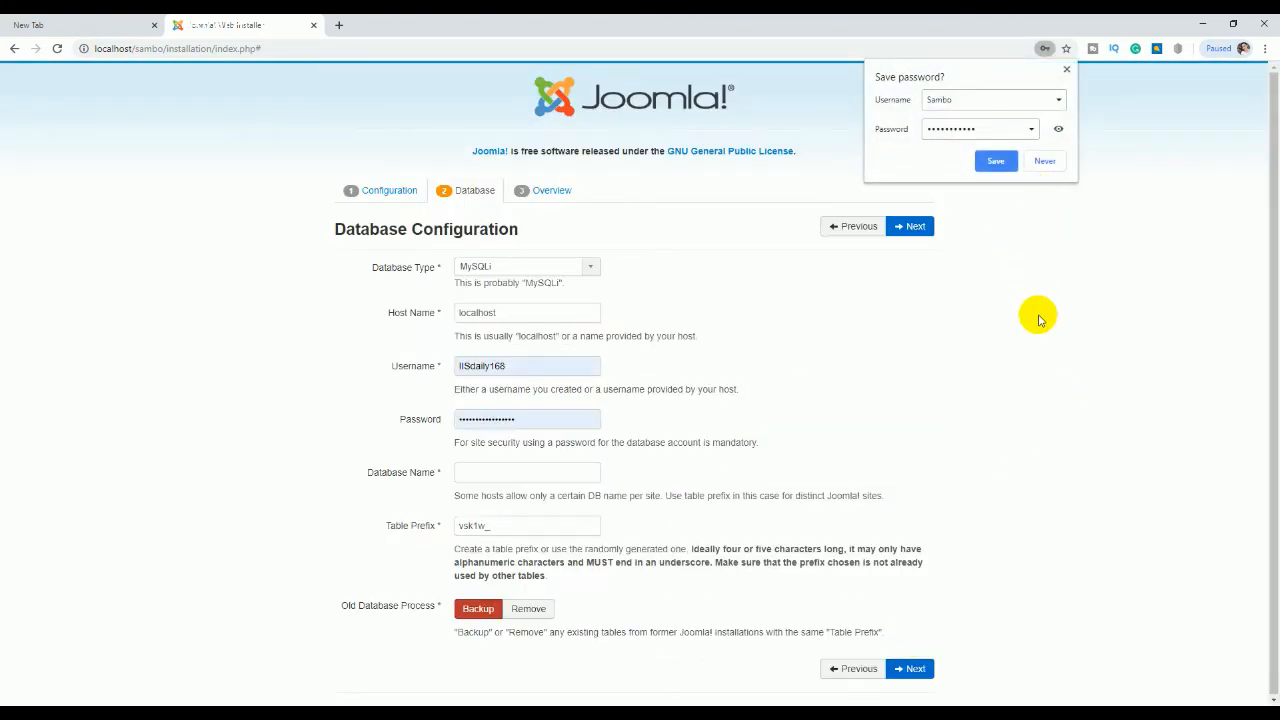
left_click(1068, 71)
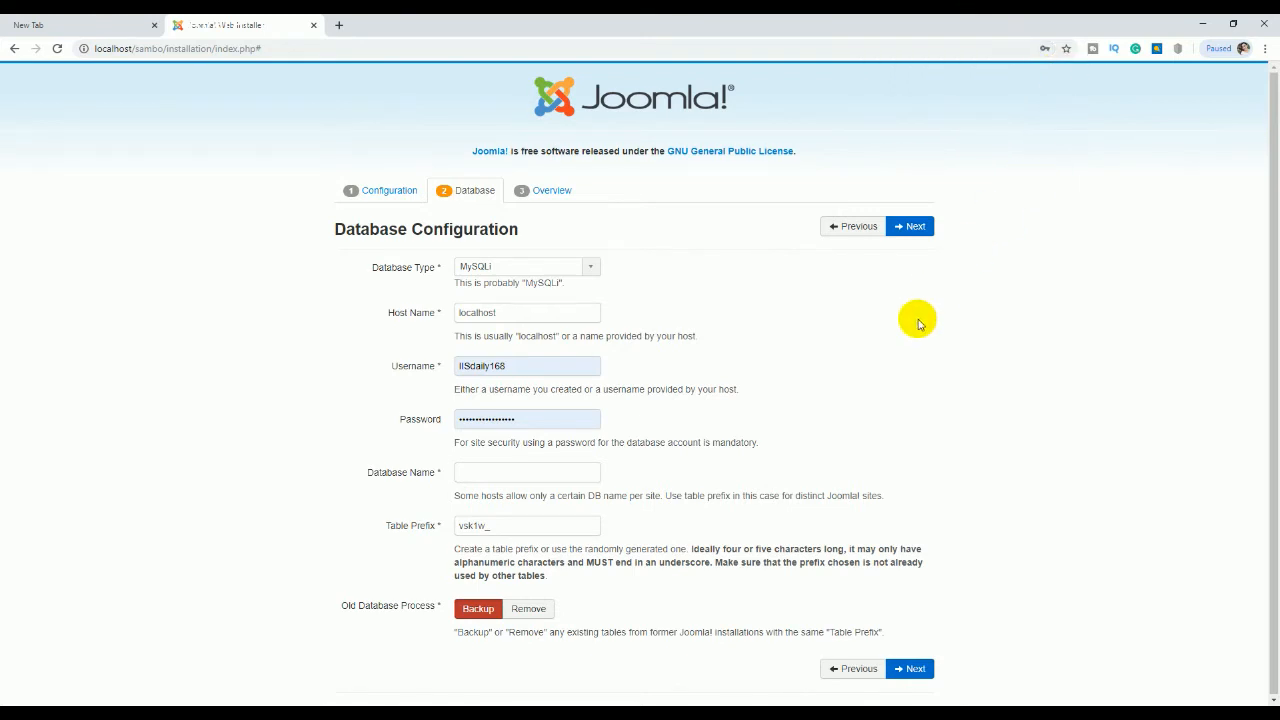
left_click(495, 470)
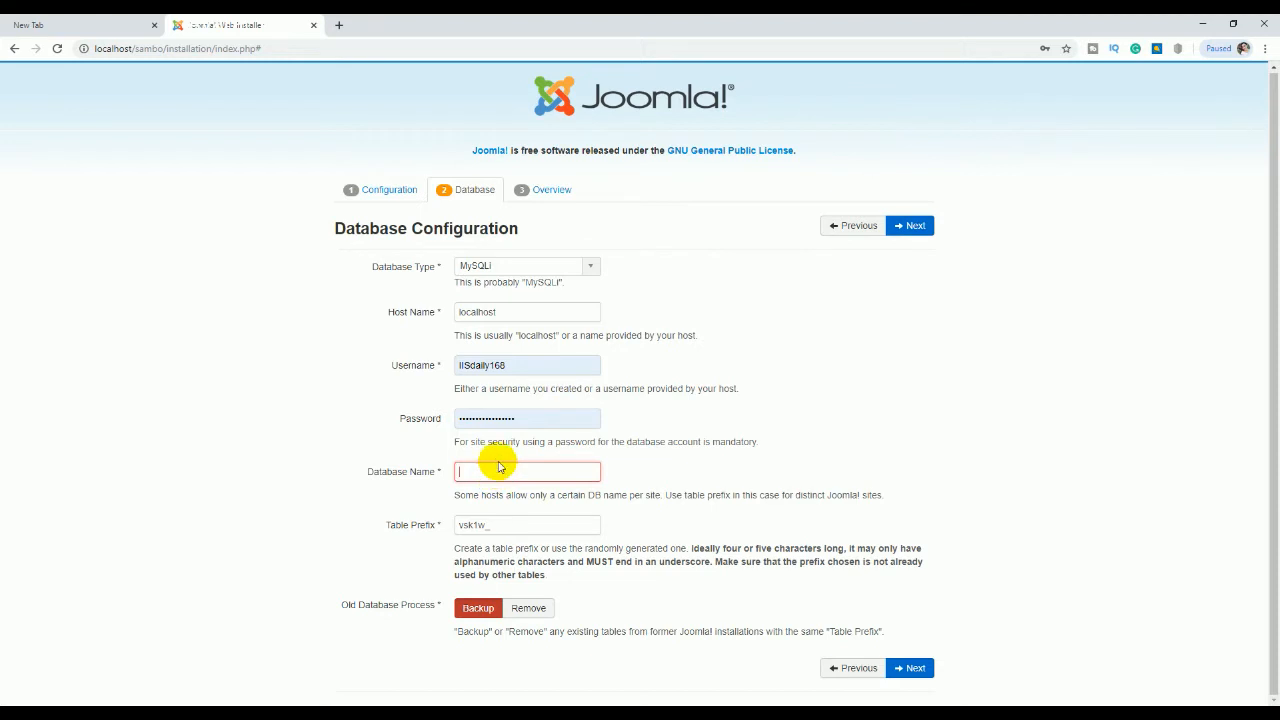
left_click(340, 24)
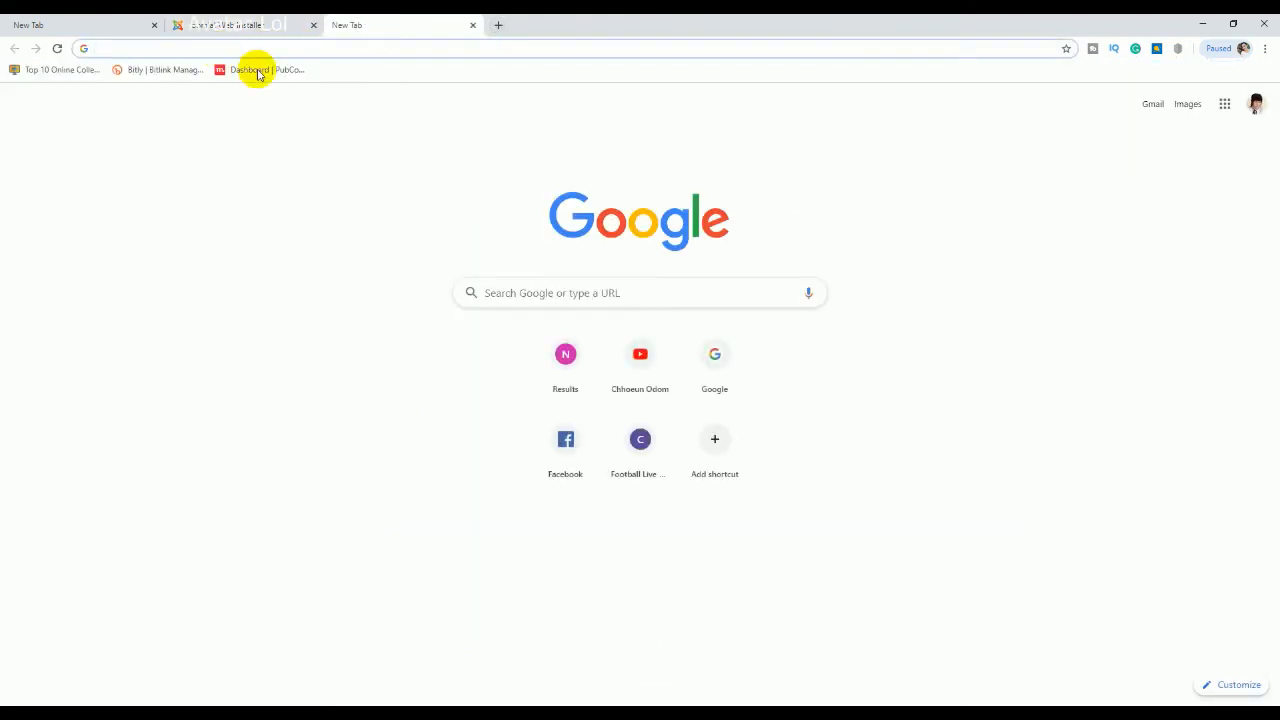
Step: Load the Welcome to XAMPP dashboard at localhost and go on to phpMyAdmin
type("localhost")
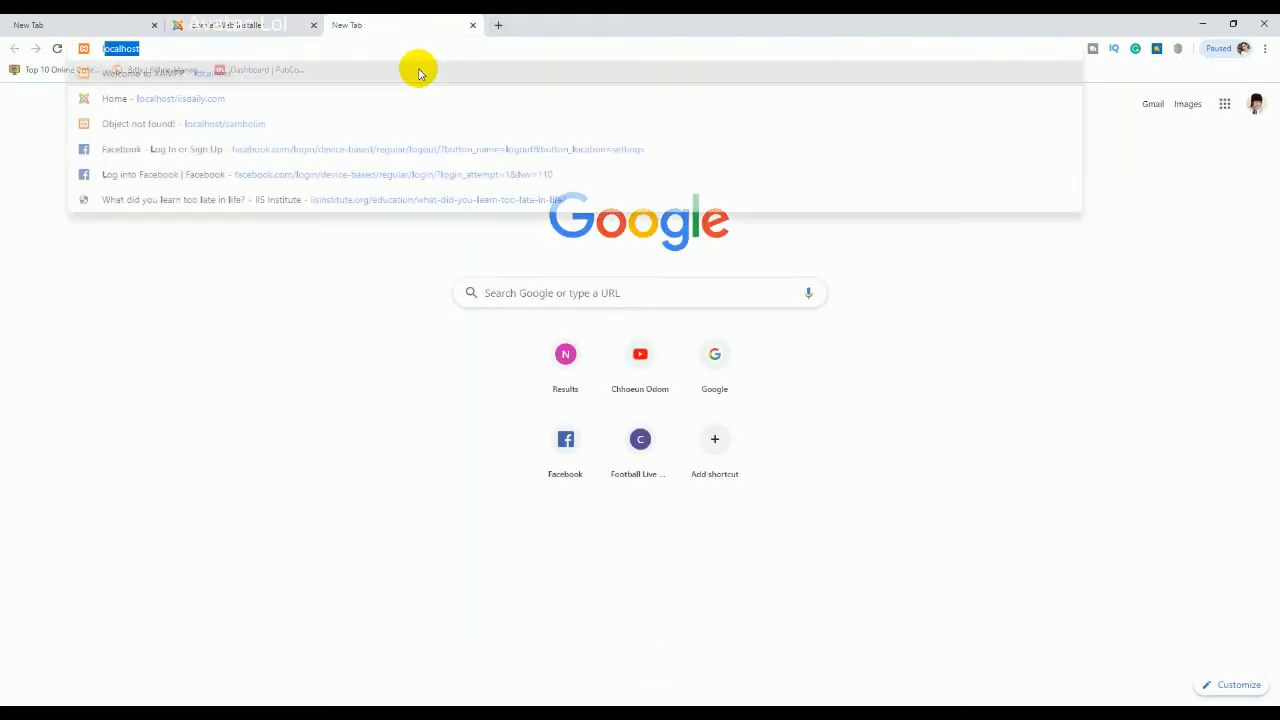
left_click(418, 73)
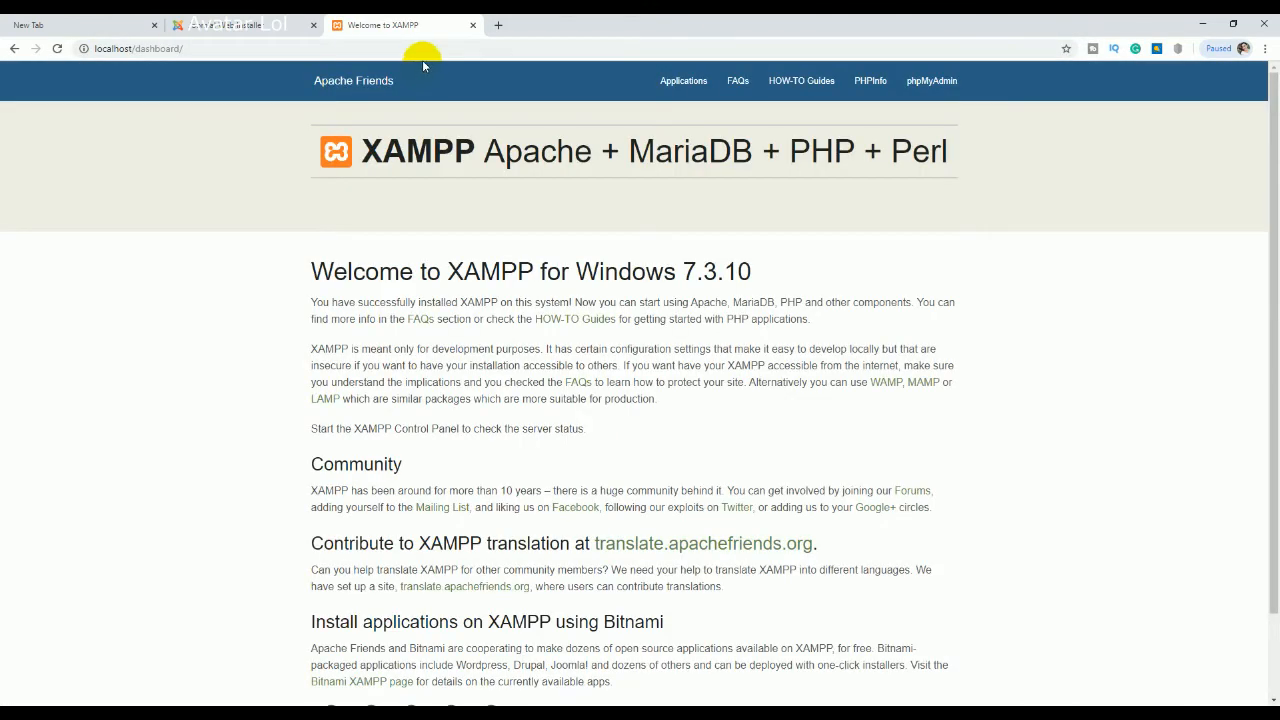
left_click(927, 84)
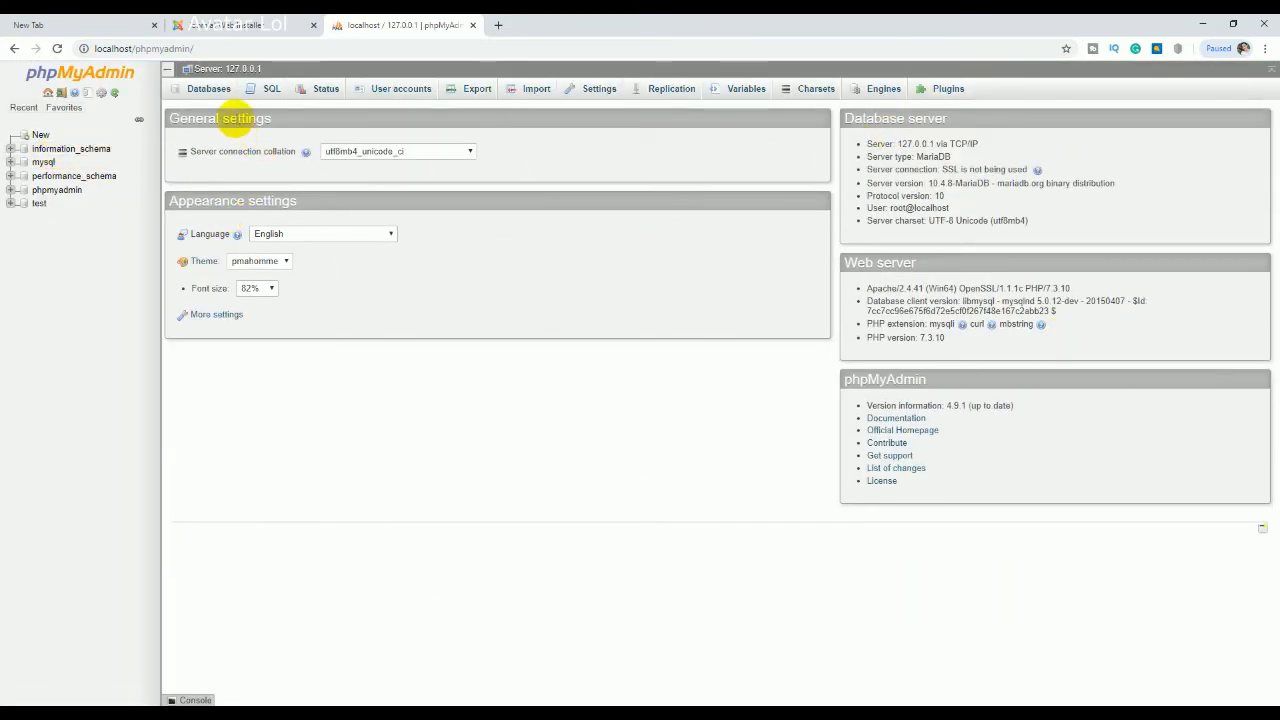
Step: Create a database named sambo with utf8mb4_general_ci collation on the Databases tab
left_click(40, 136)
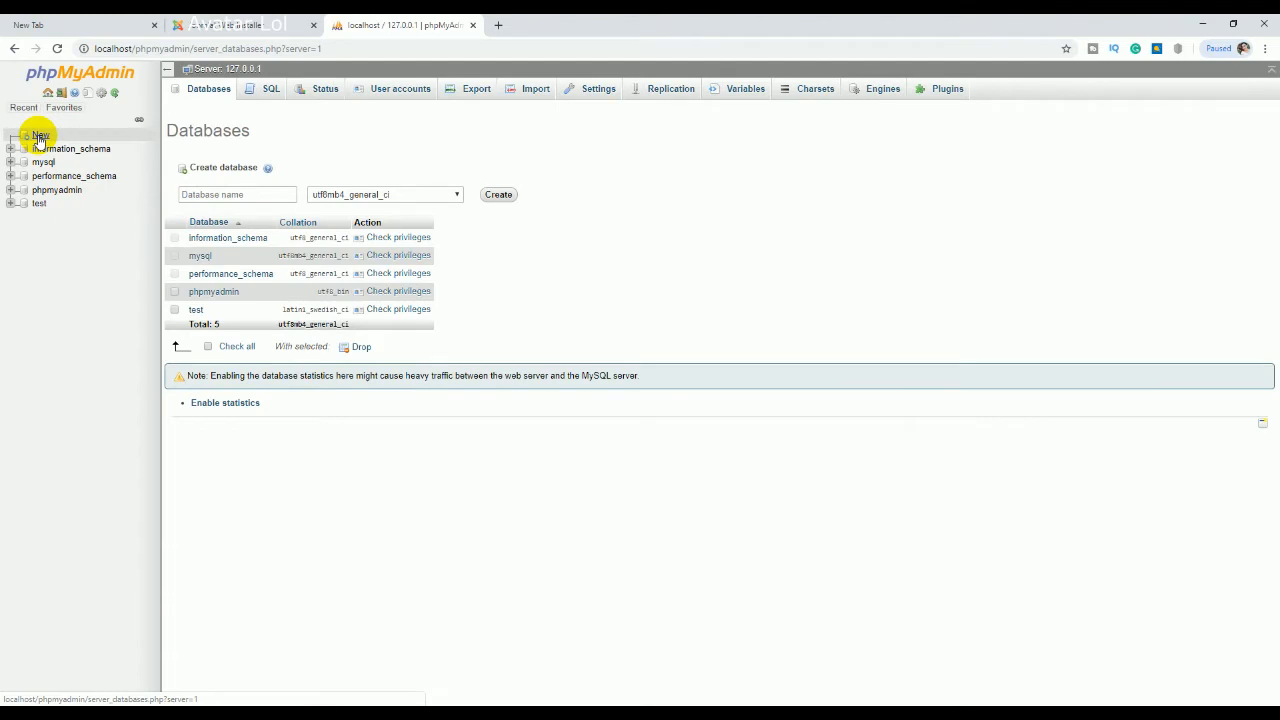
left_click(221, 194)
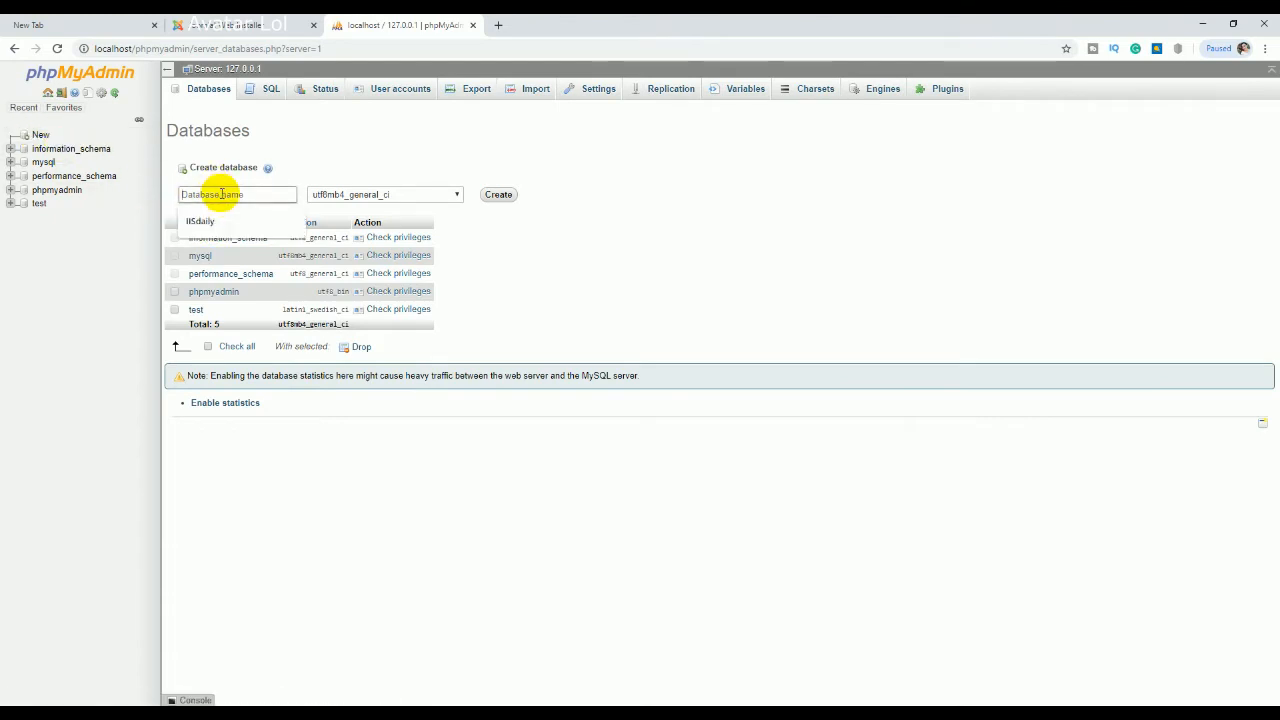
type("sambo")
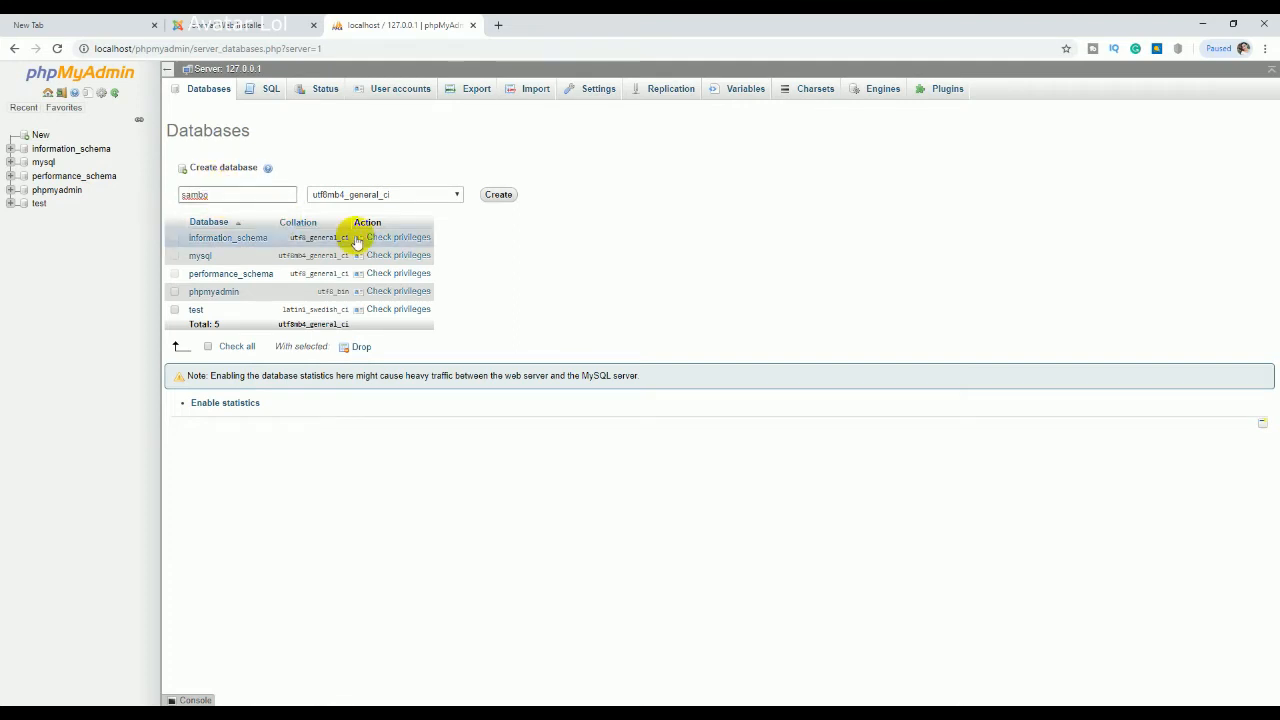
left_click(175, 309)
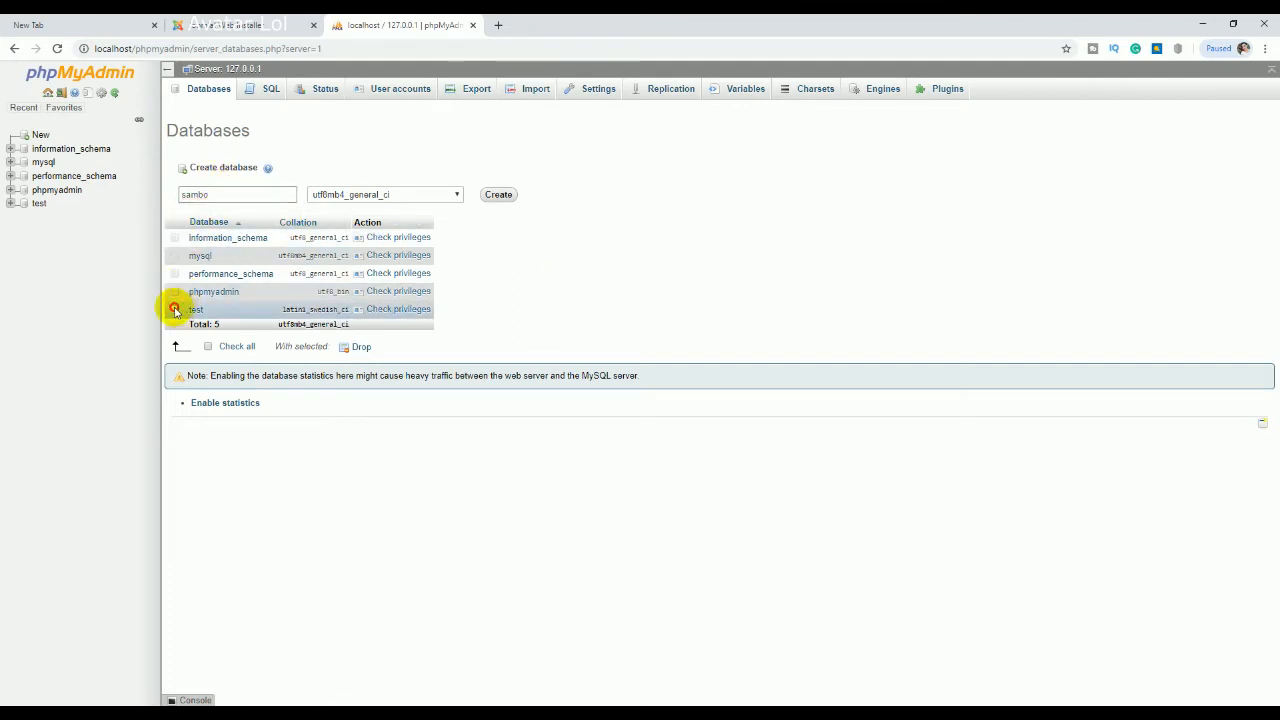
left_click(225, 349)
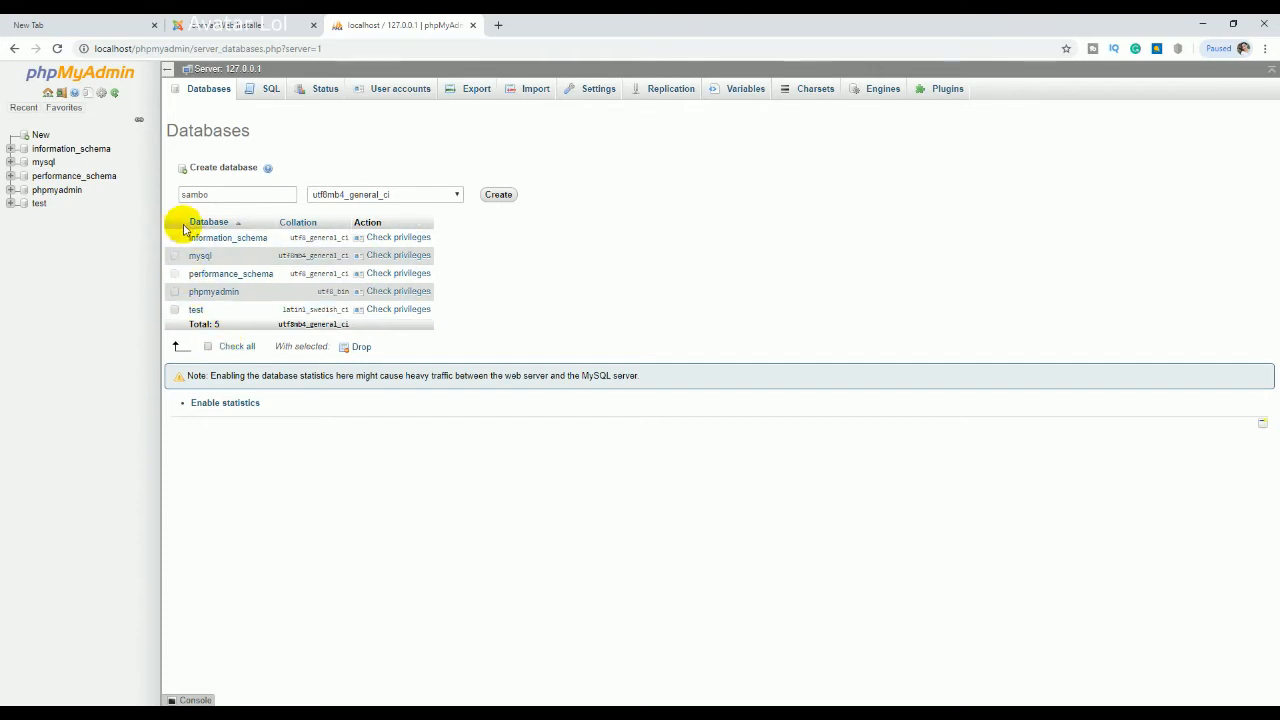
left_click(230, 346)
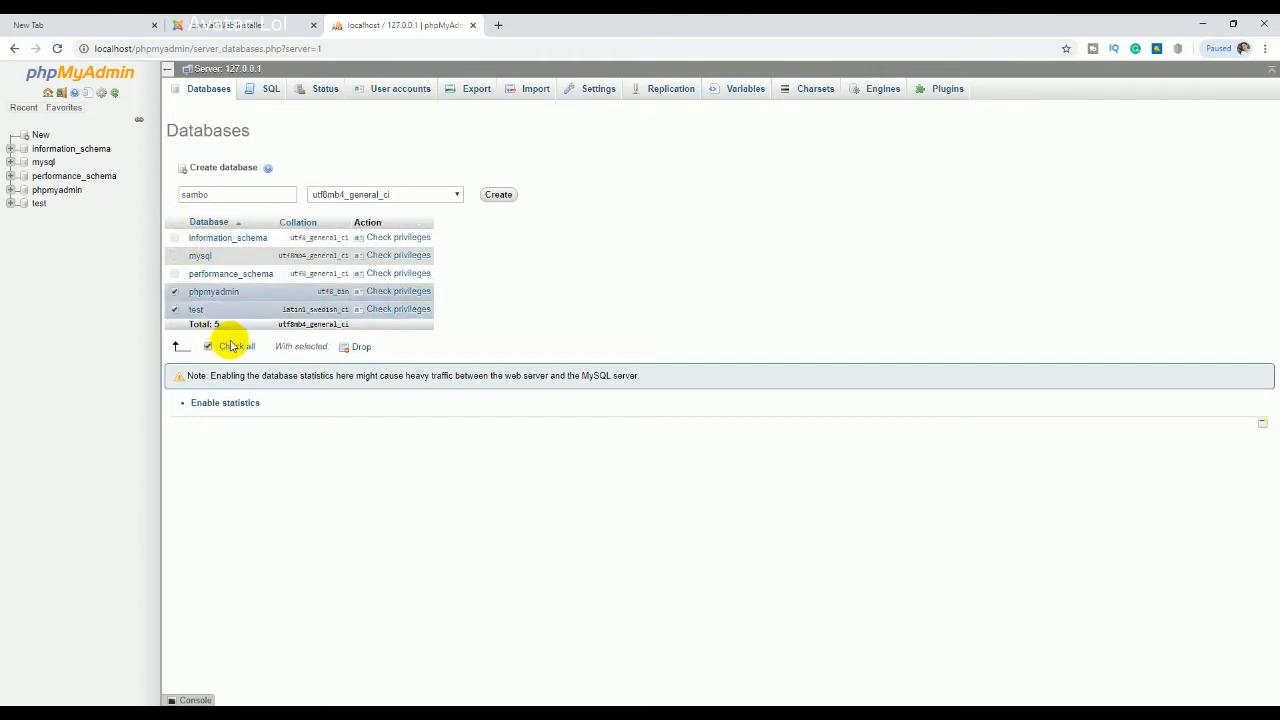
left_click(497, 195)
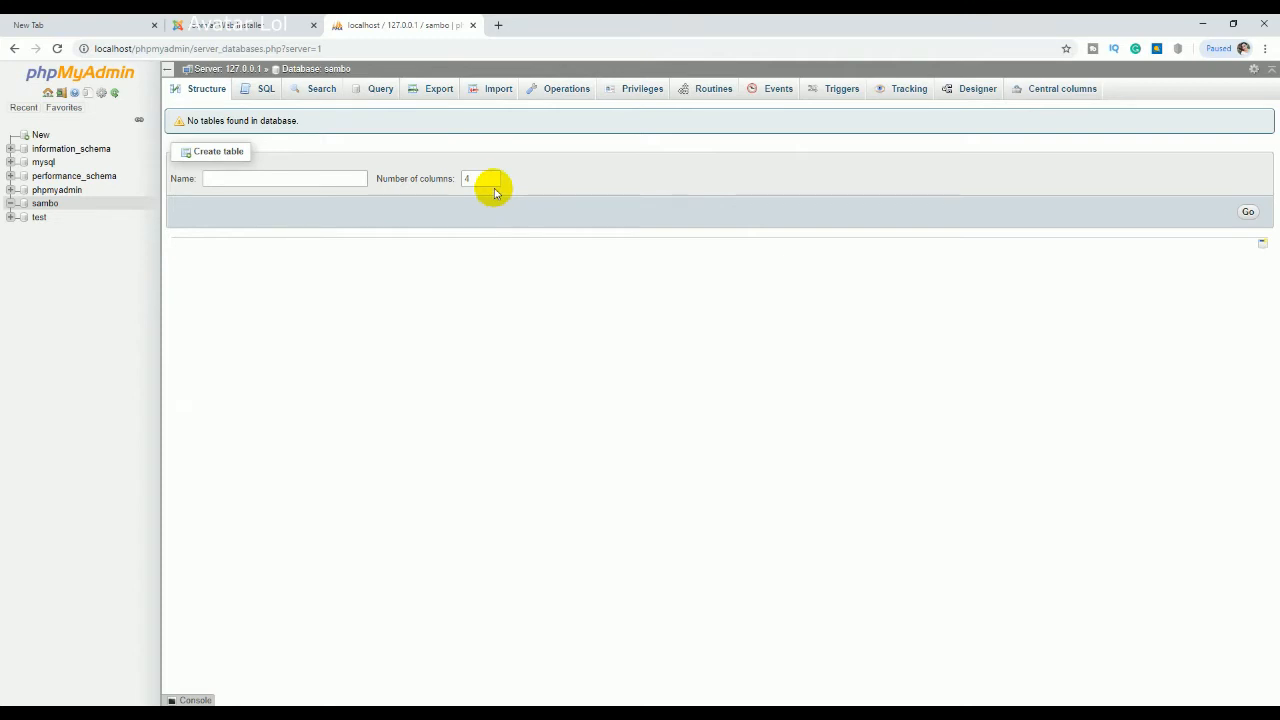
Step: Confirm sambo has no tables via Structure and SQL, then set the installer's Database Name to sambo
left_click(43, 204)
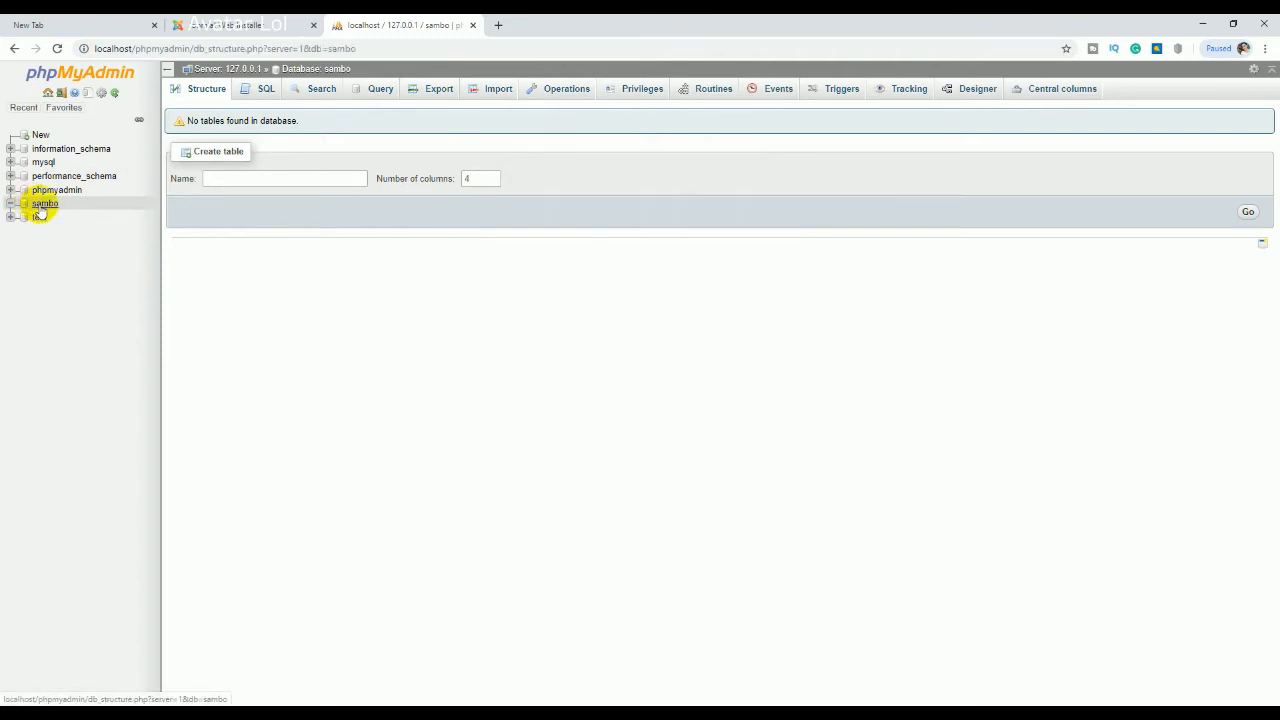
left_click(206, 89)
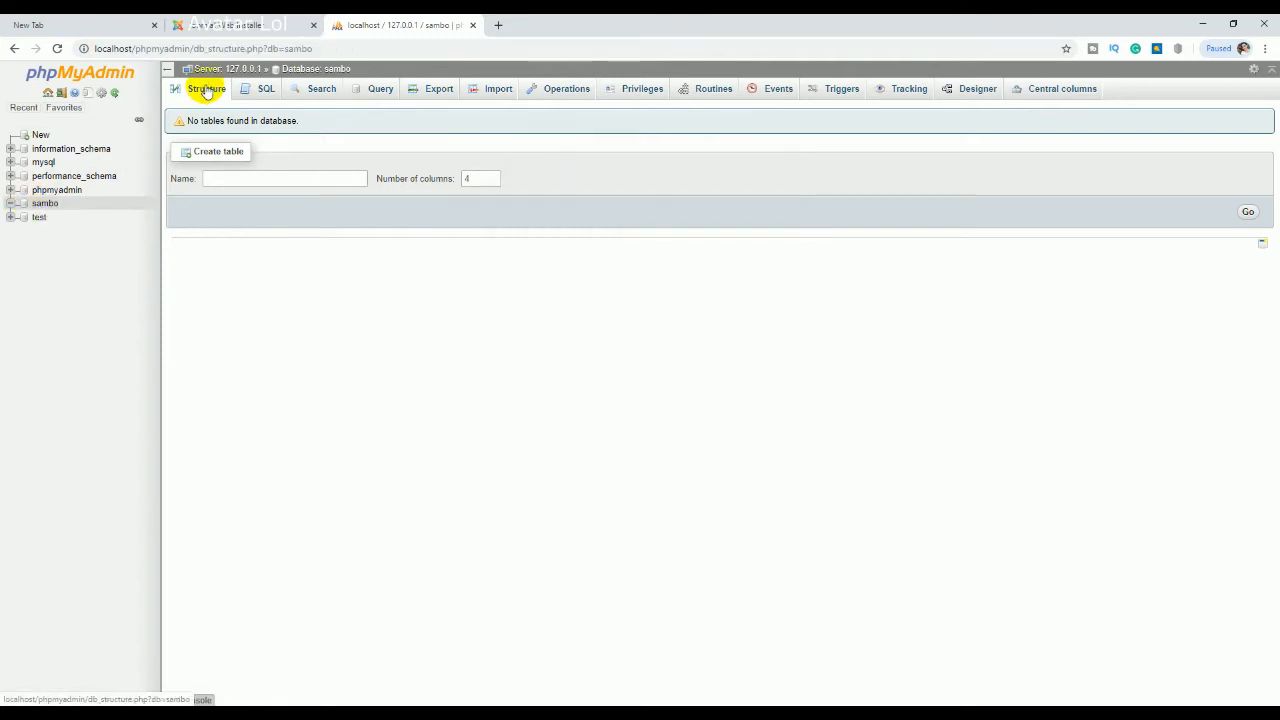
left_click(263, 90)
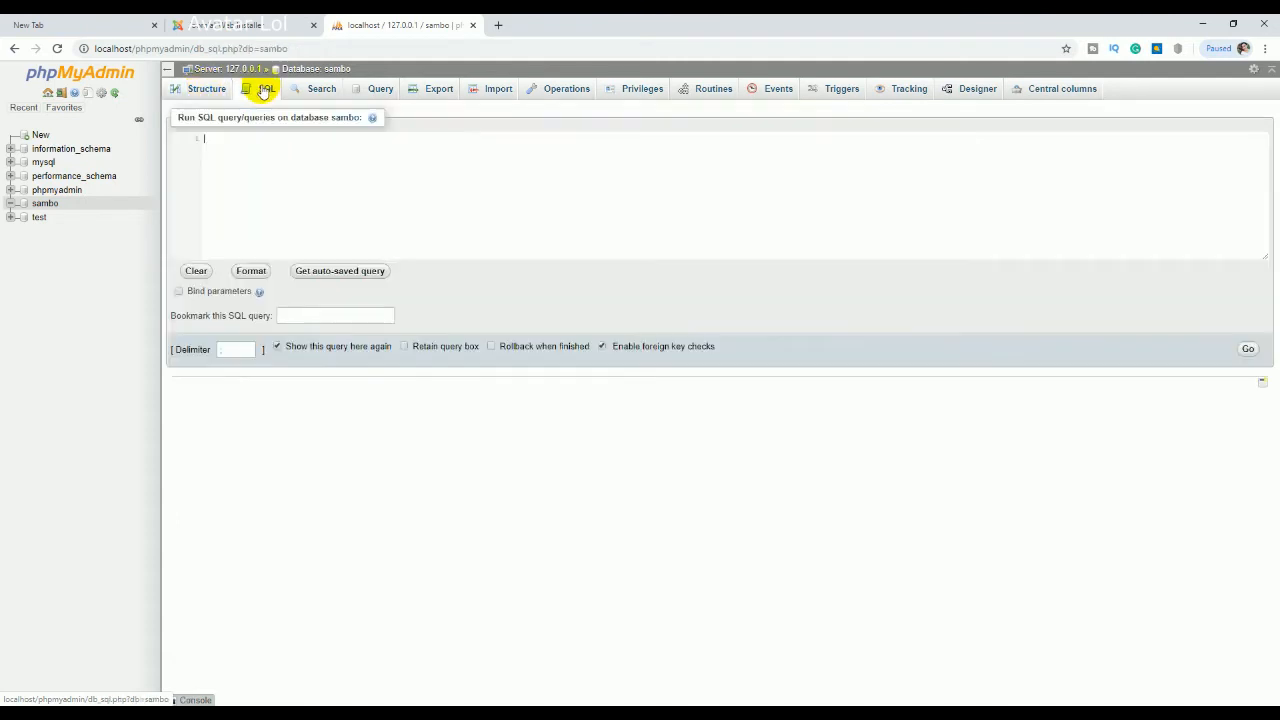
left_click(205, 89)
left_click(205, 89)
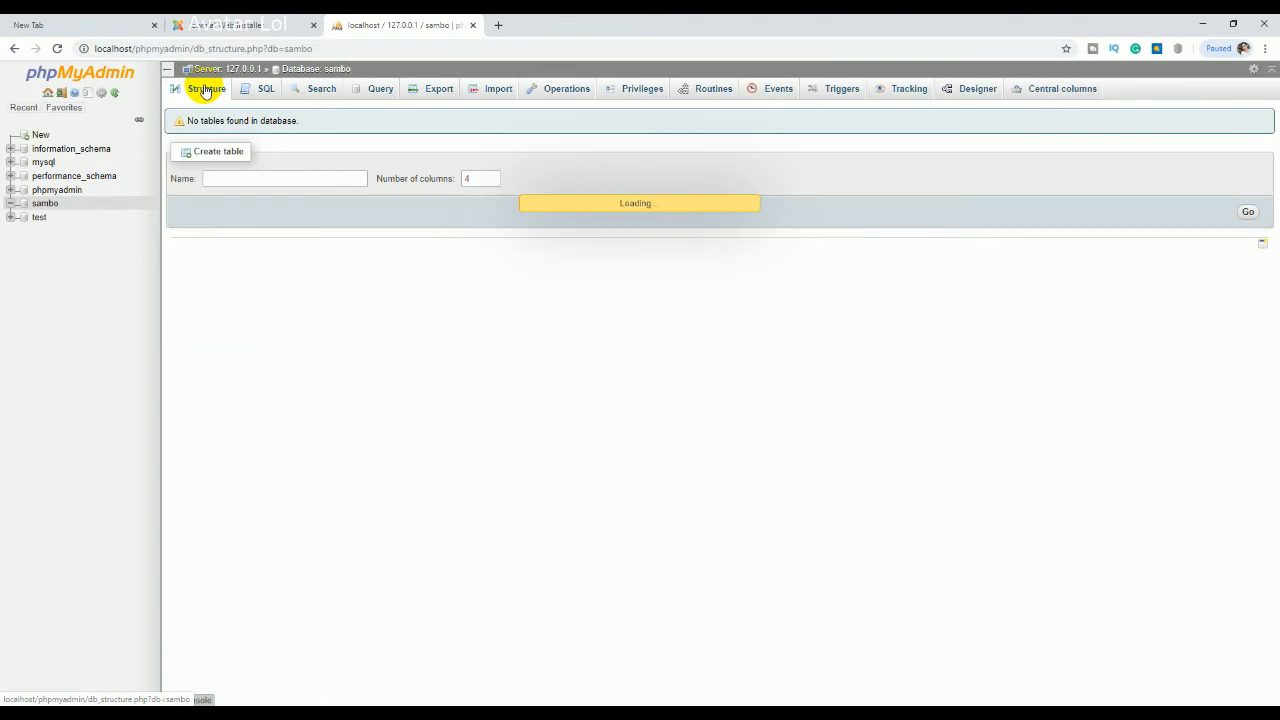
left_click(46, 203)
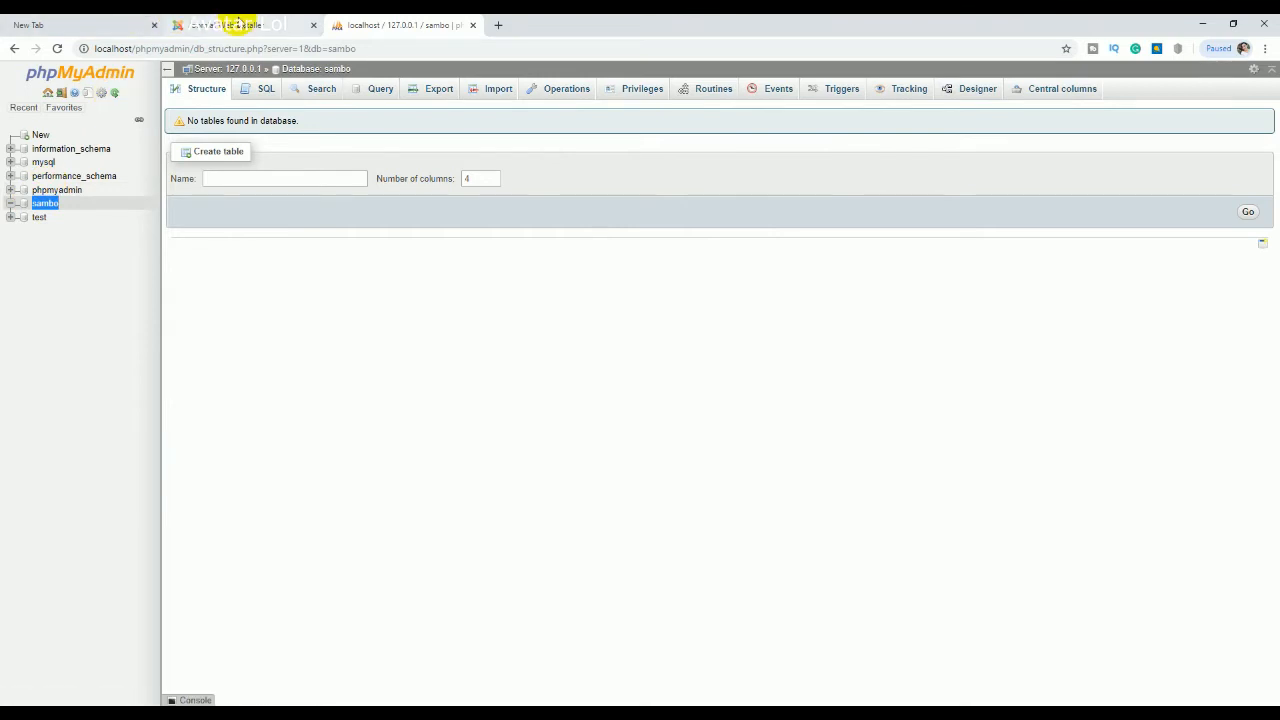
left_click(237, 24)
left_click(490, 470)
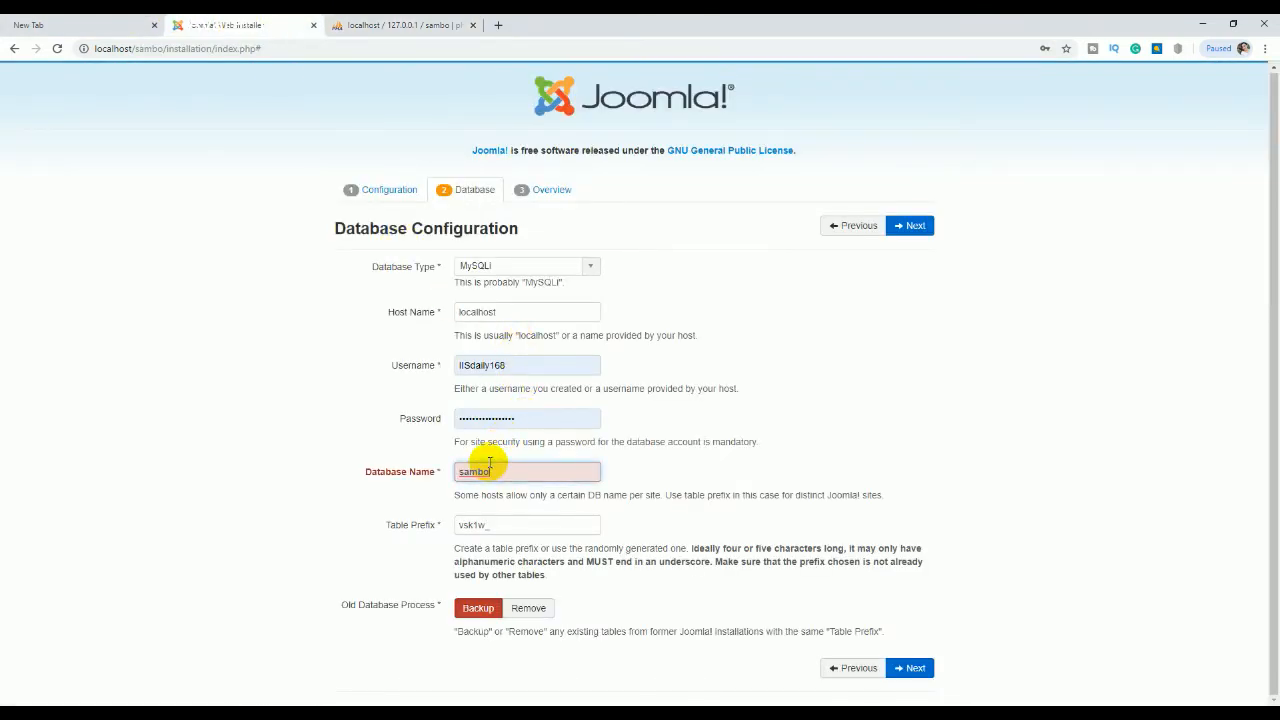
Step: Browse sambo's Operations and SQL pages, then open the server Databases list showing sambo
double_click(525, 420)
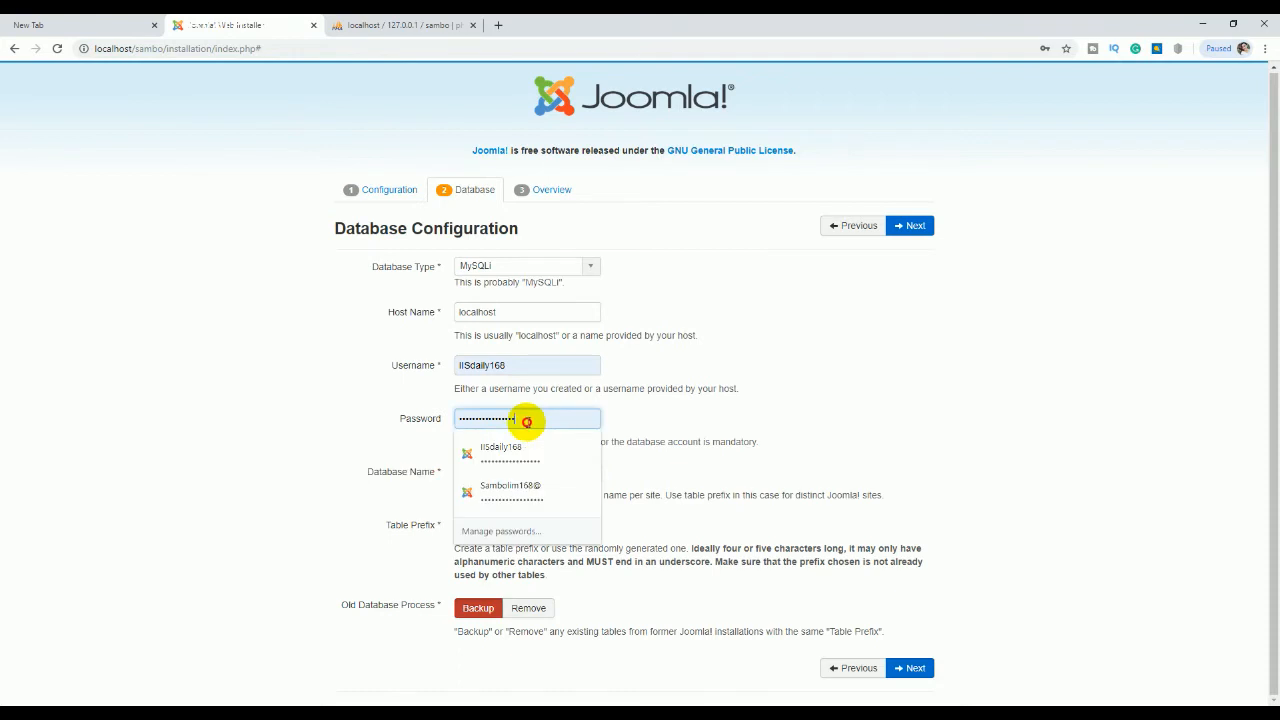
double_click(505, 364)
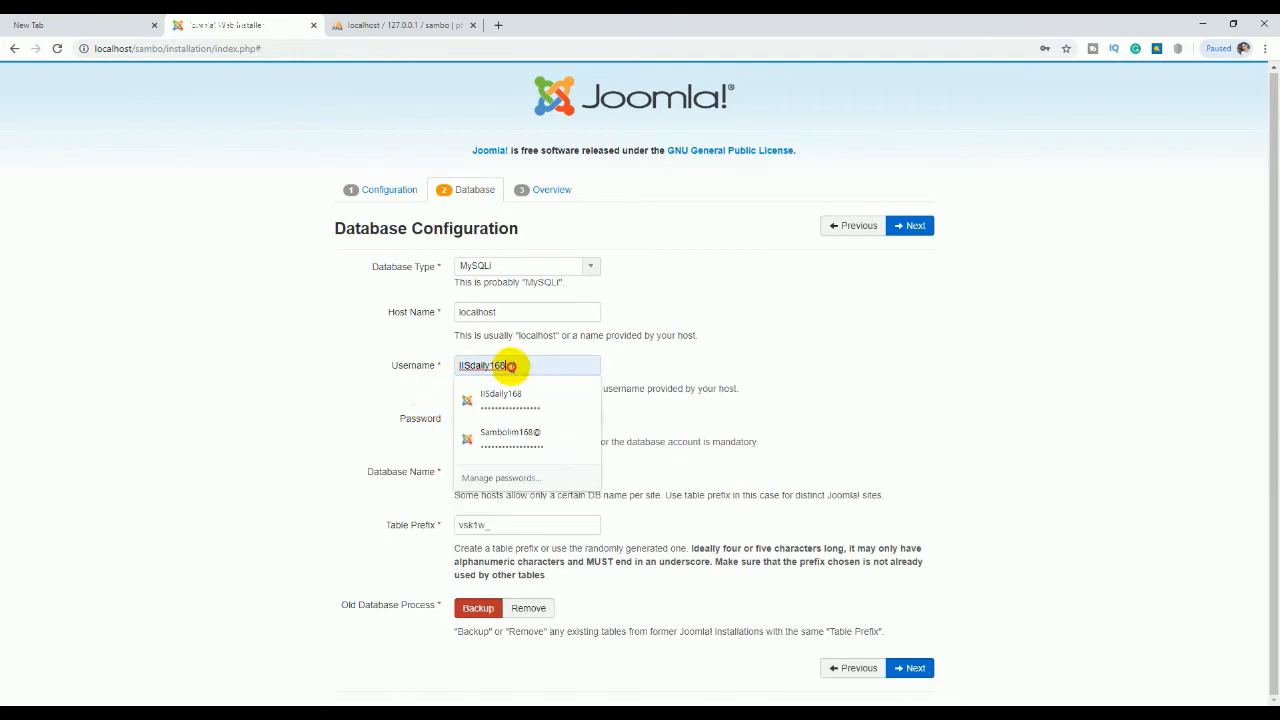
left_click(401, 24)
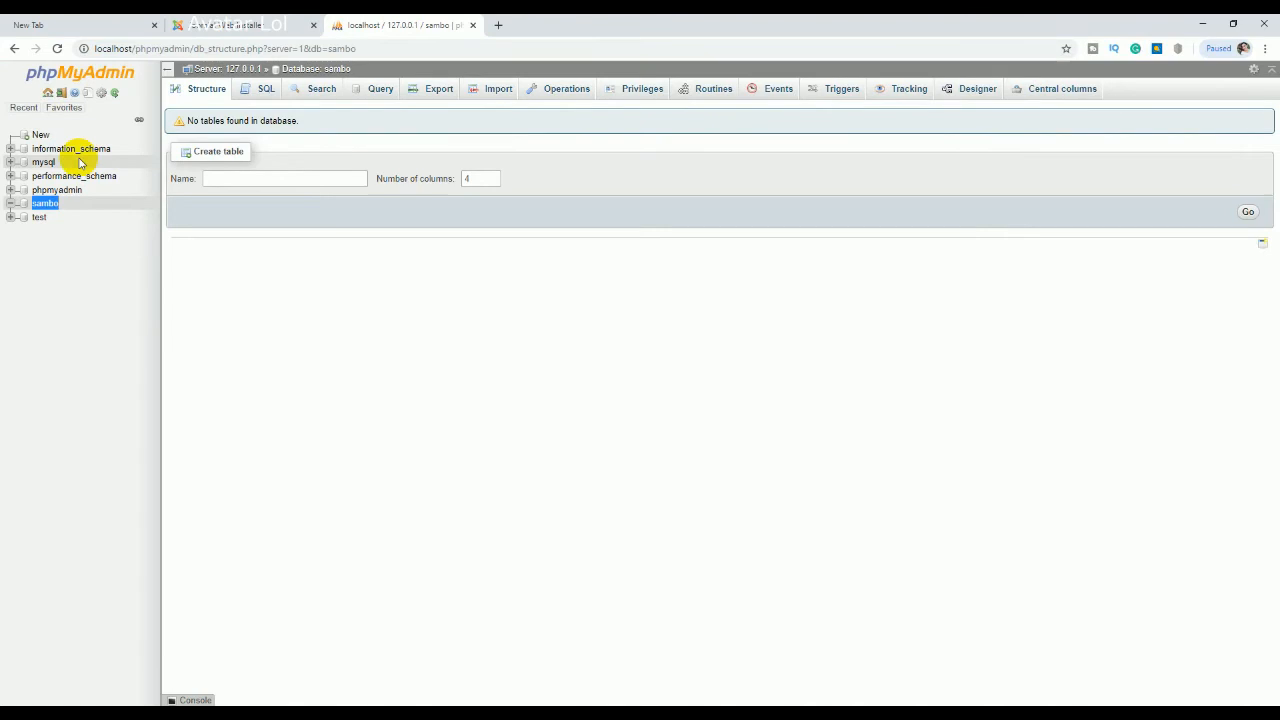
left_click(28, 207)
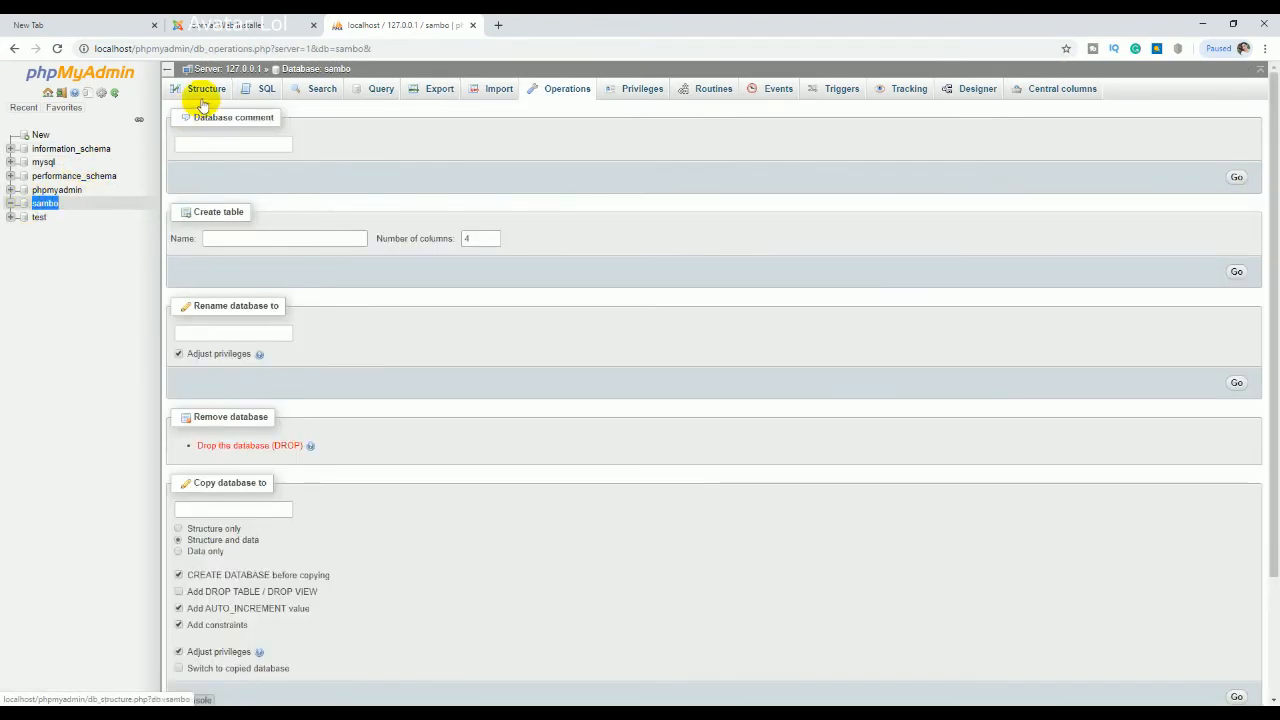
left_click(253, 88)
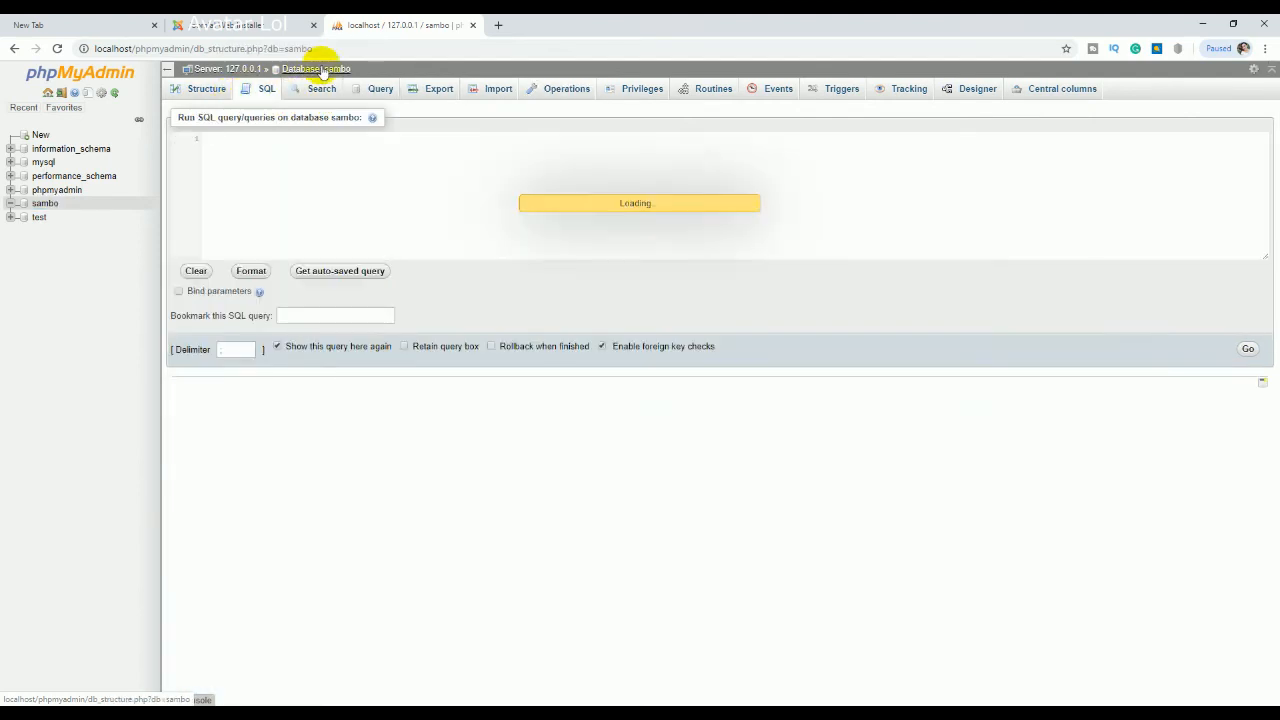
left_click(322, 70)
left_click(262, 88)
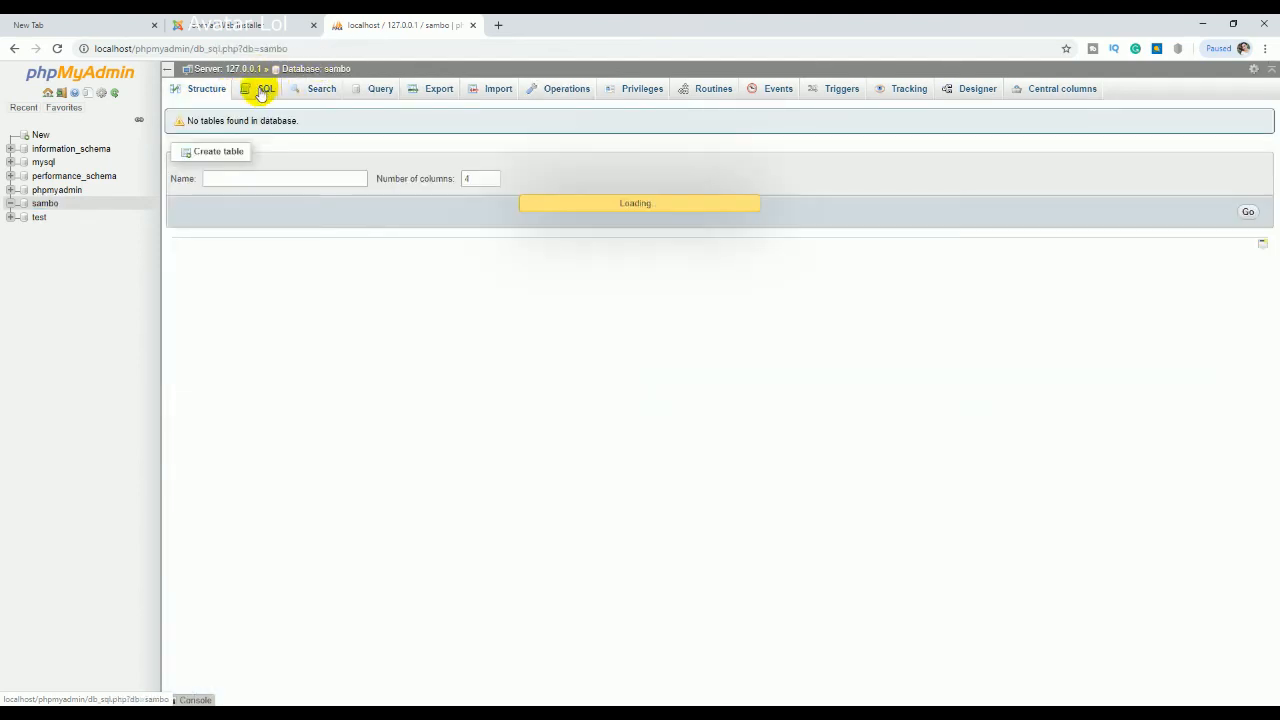
left_click(228, 70)
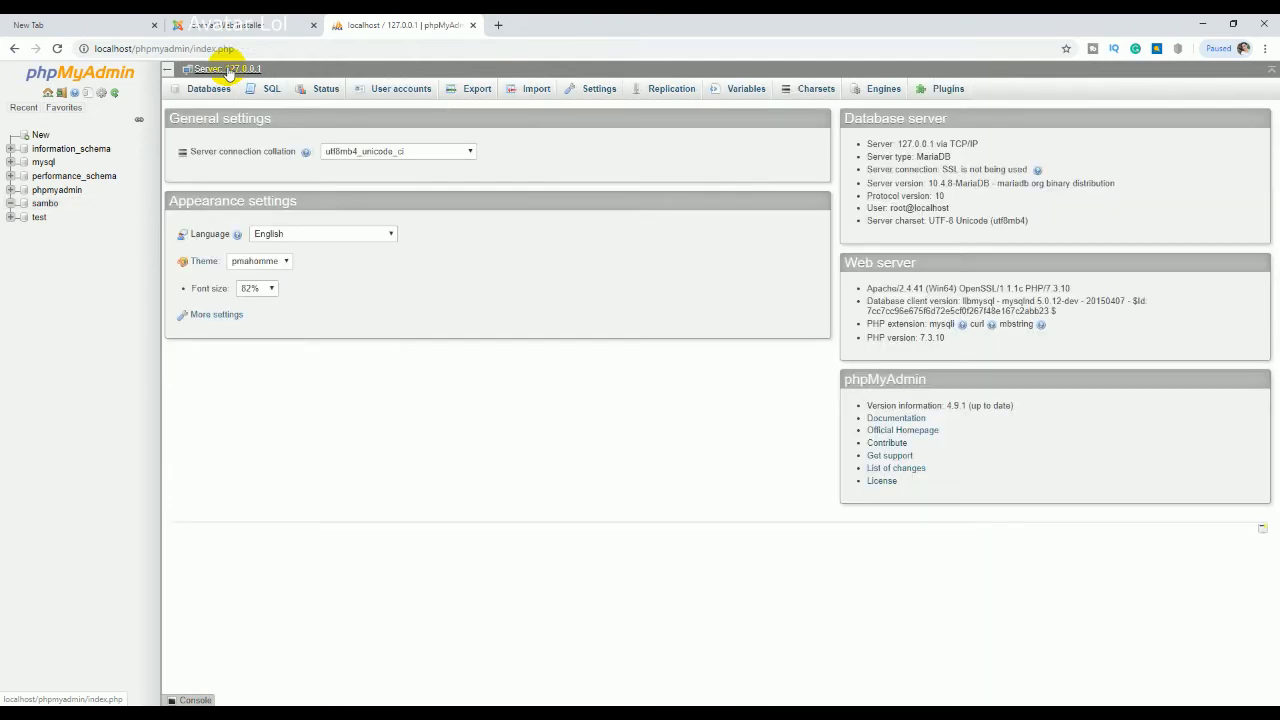
left_click(208, 90)
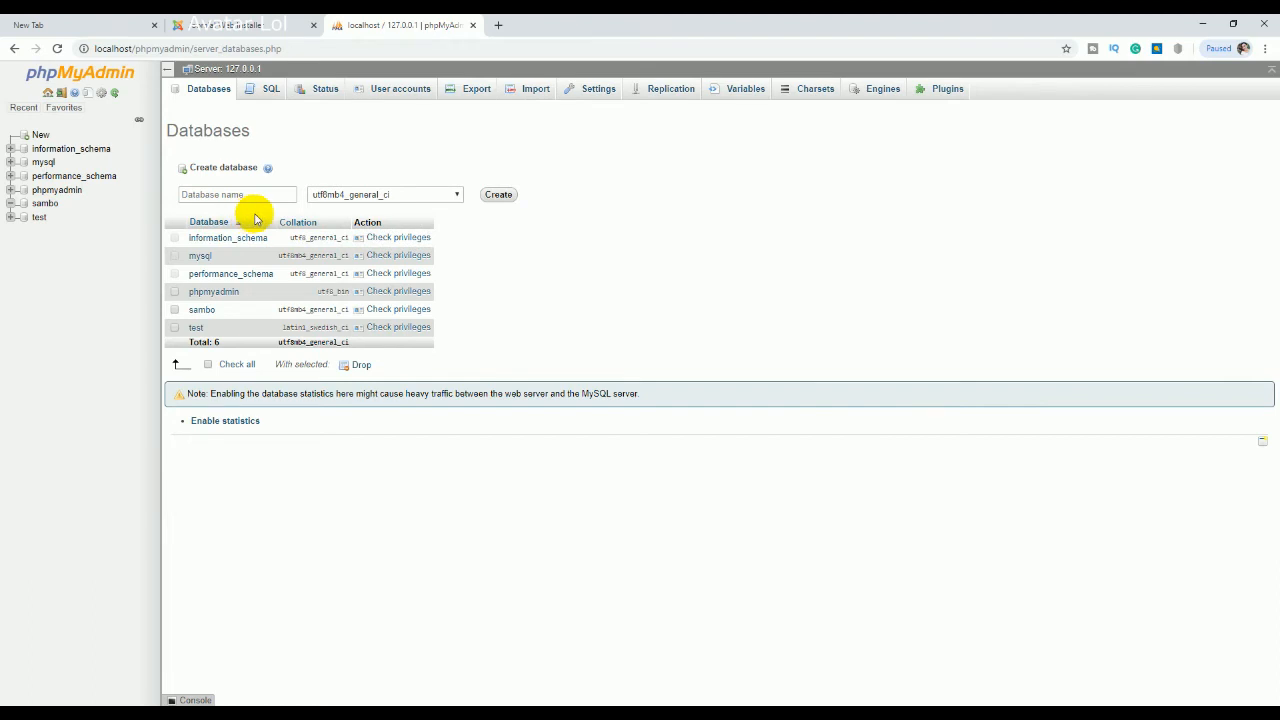
Step: Check privileges for sambo and copy the user name root from the access list
left_click(386, 316)
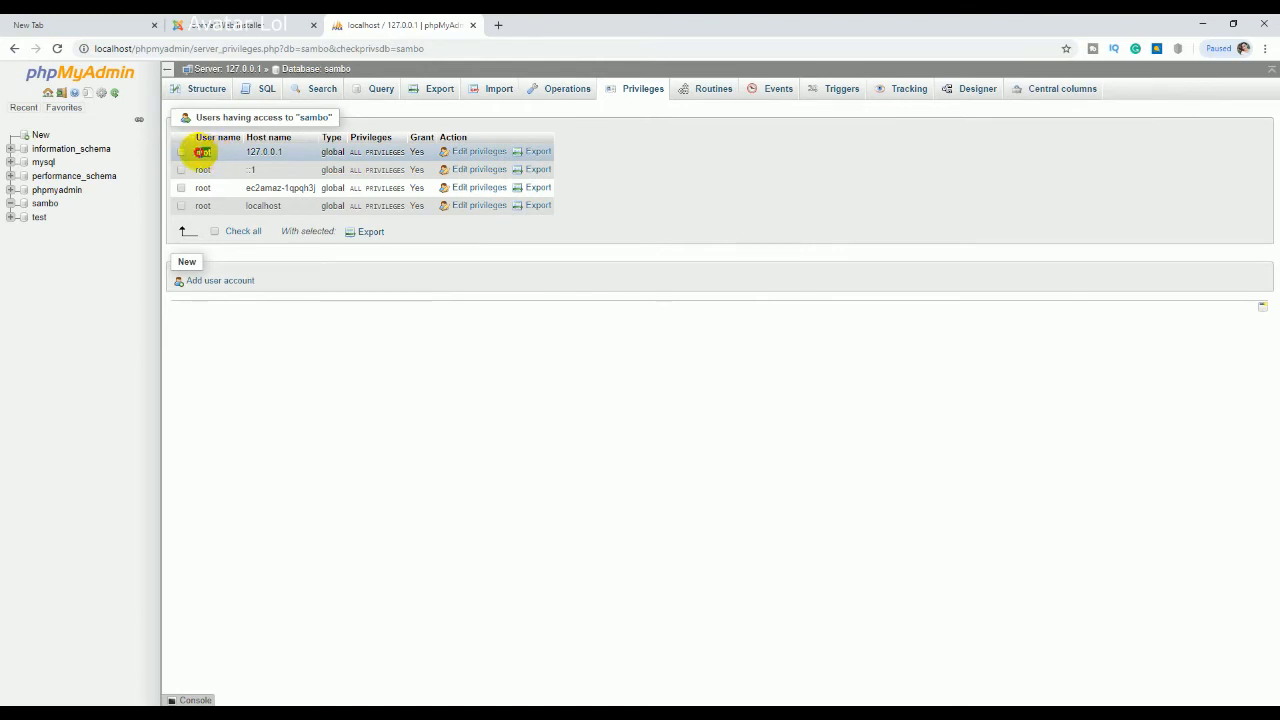
left_click(237, 24)
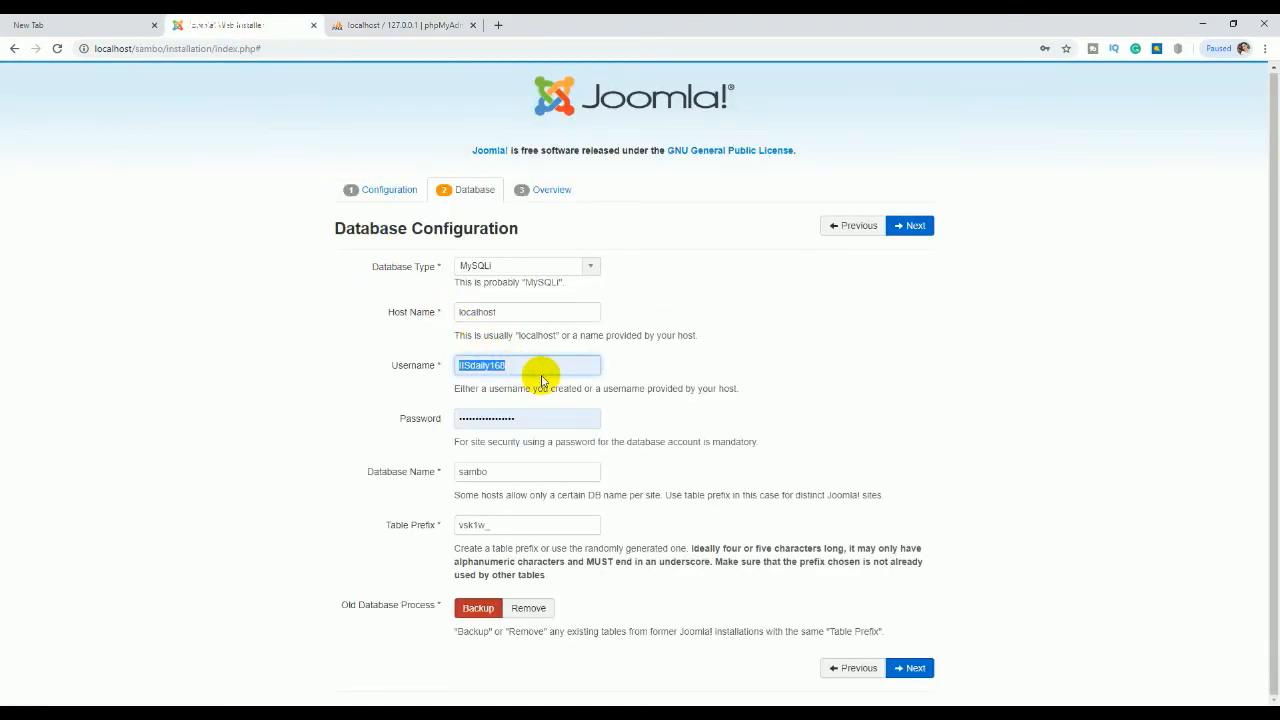
left_click(410, 25)
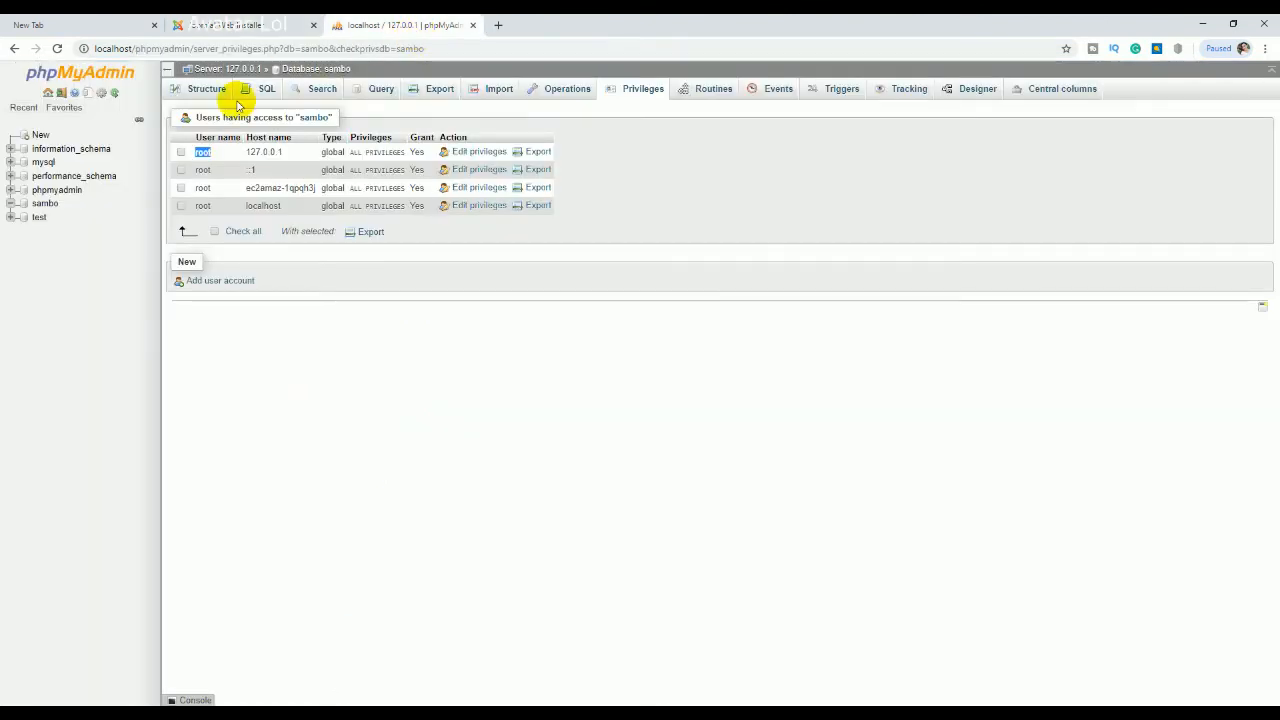
right_click(203, 151)
left_click(222, 162)
Step: Replace the installer's database Username with root
left_click(250, 26)
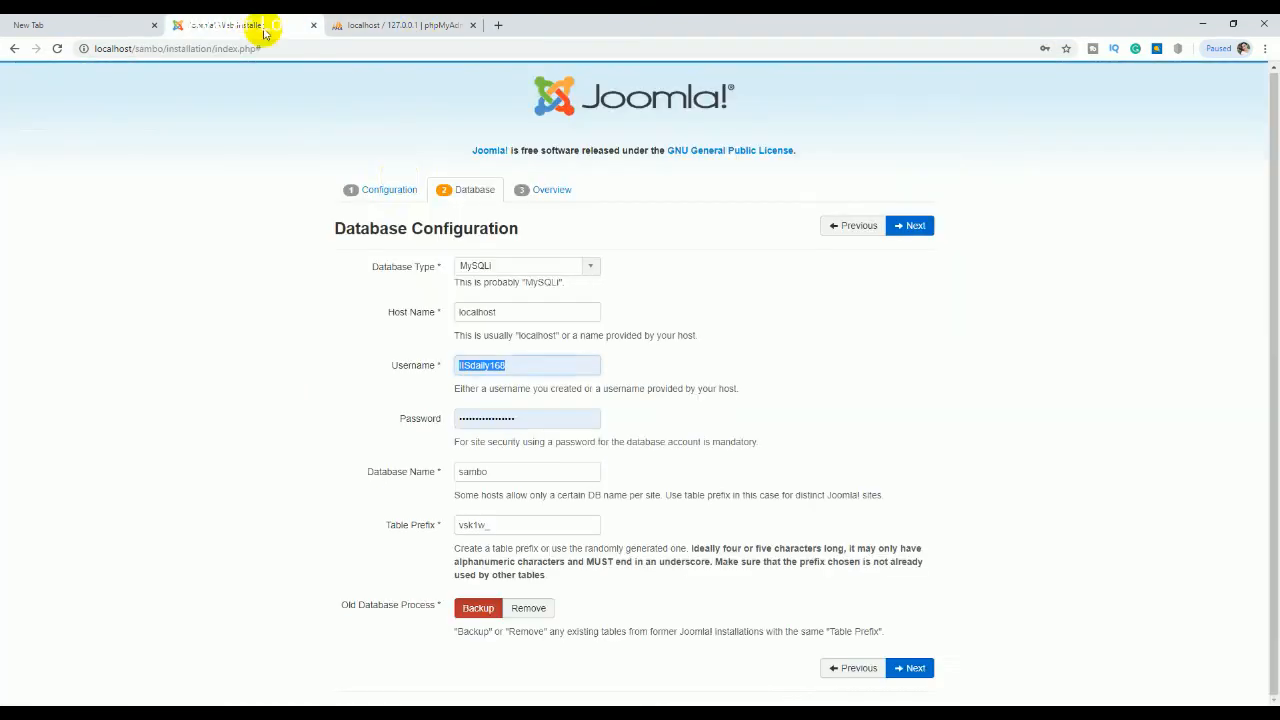
left_click_drag(515, 370, 420, 363)
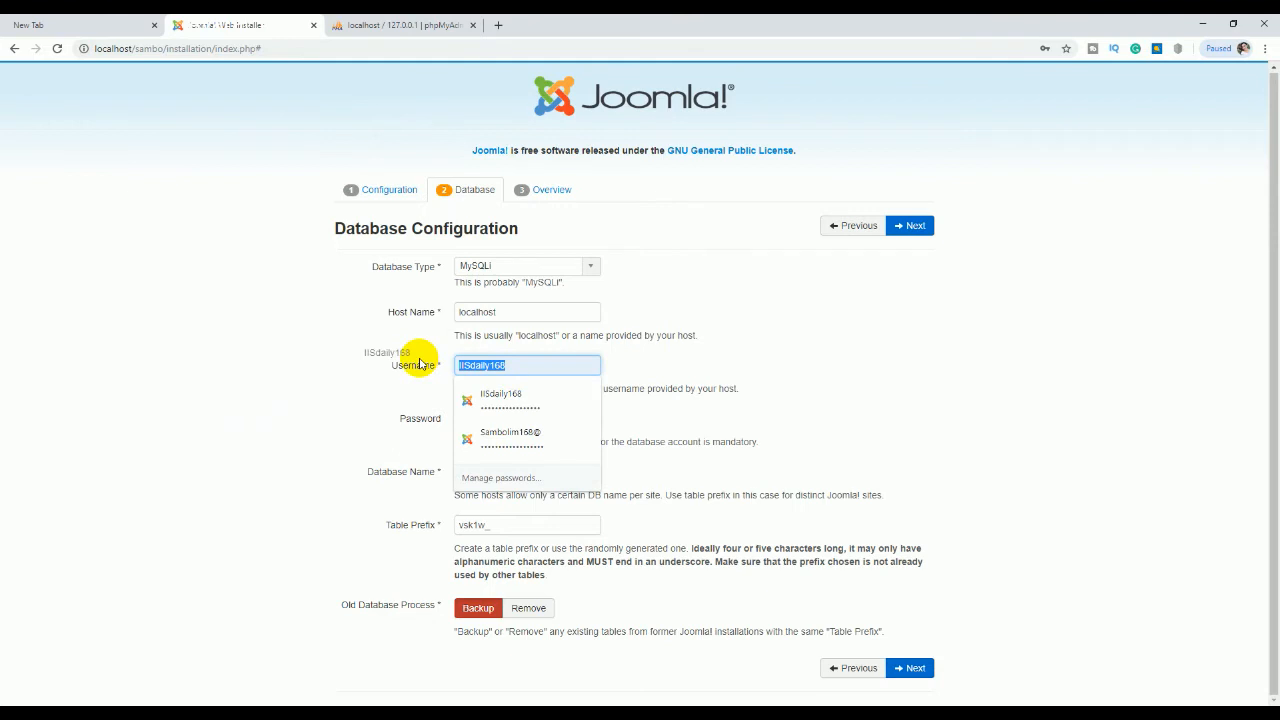
type("root")
left_click(386, 25)
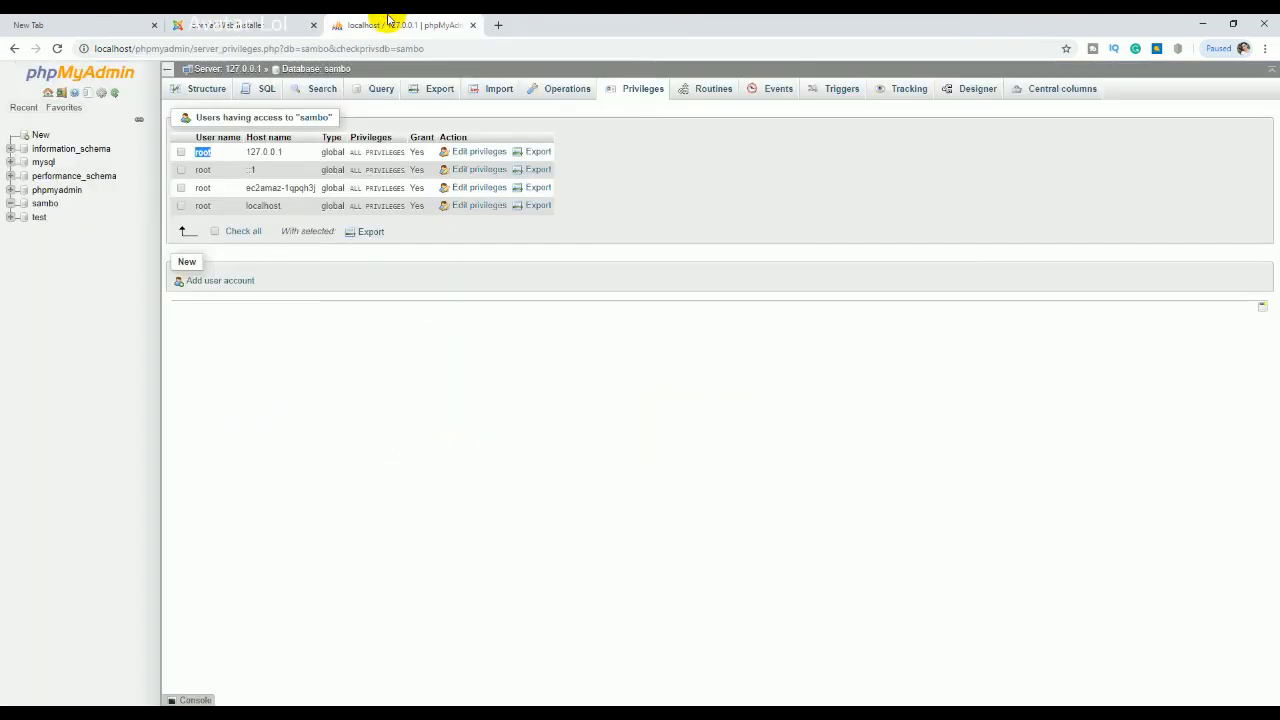
Step: Clear the database password, keep table prefix vsk1w_, and continue to the Overview step
left_click(246, 23)
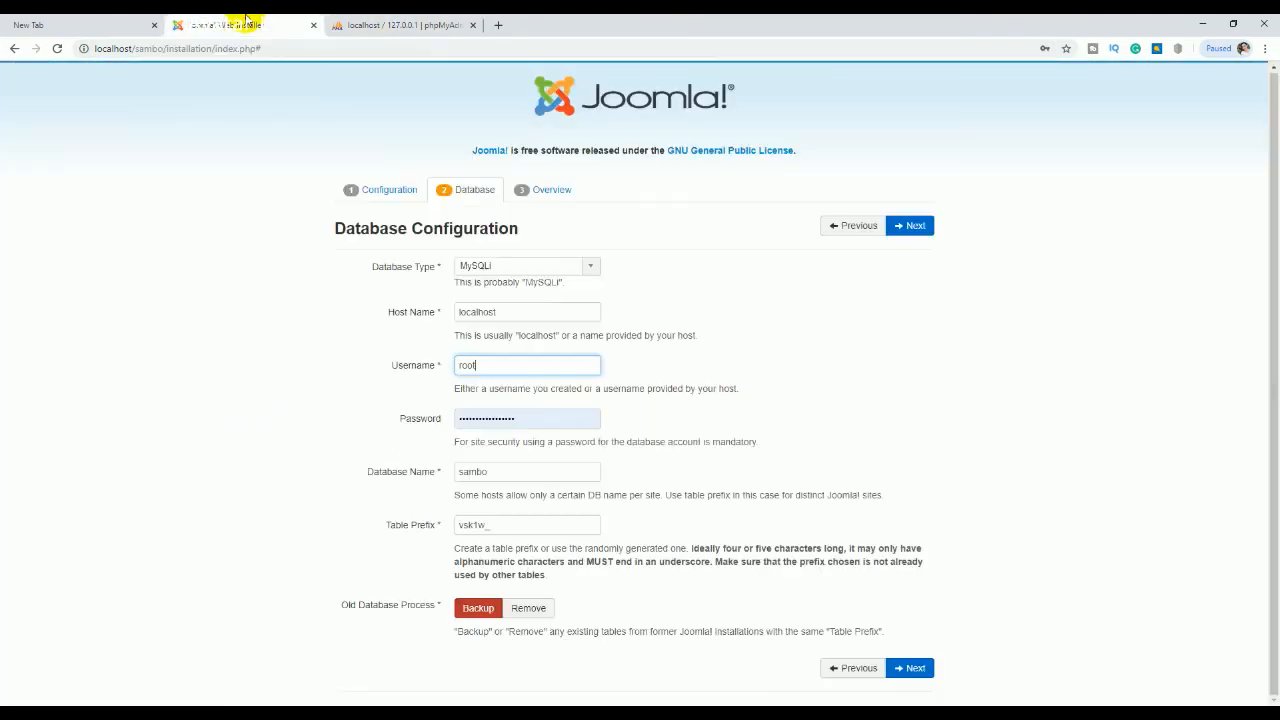
left_click_drag(514, 420, 364, 412)
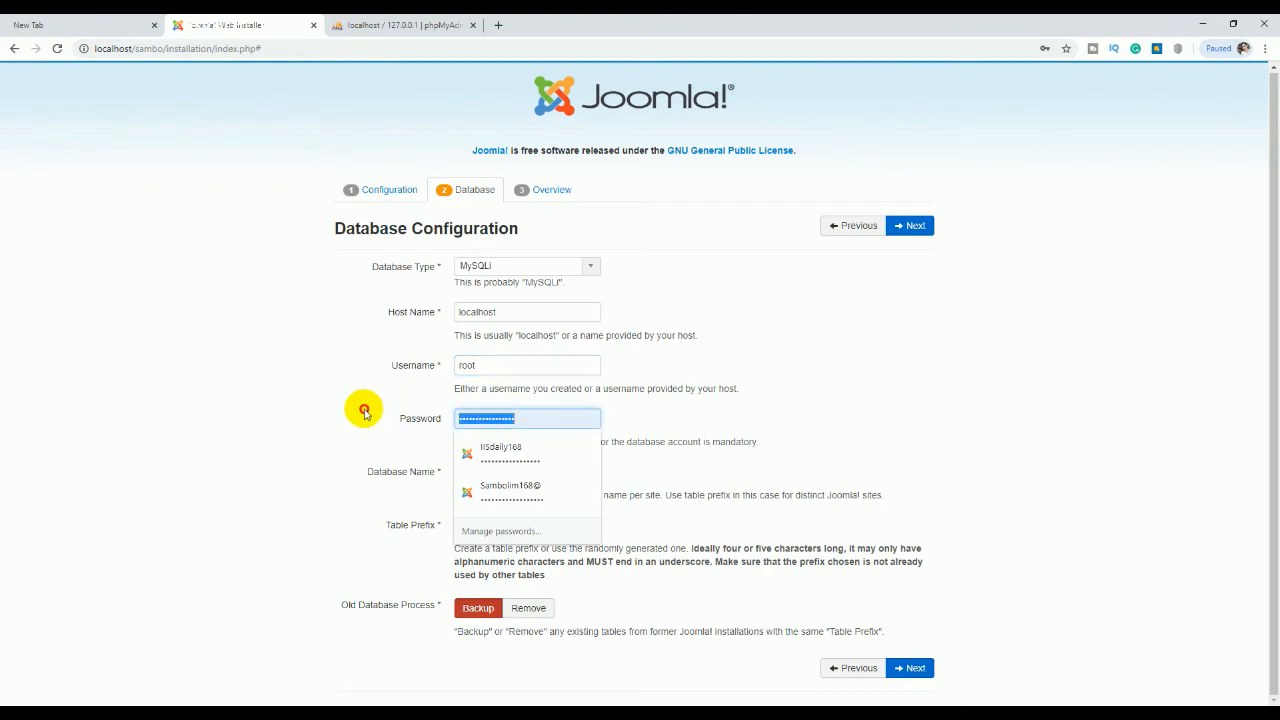
key("BackSpace")
left_click(268, 403)
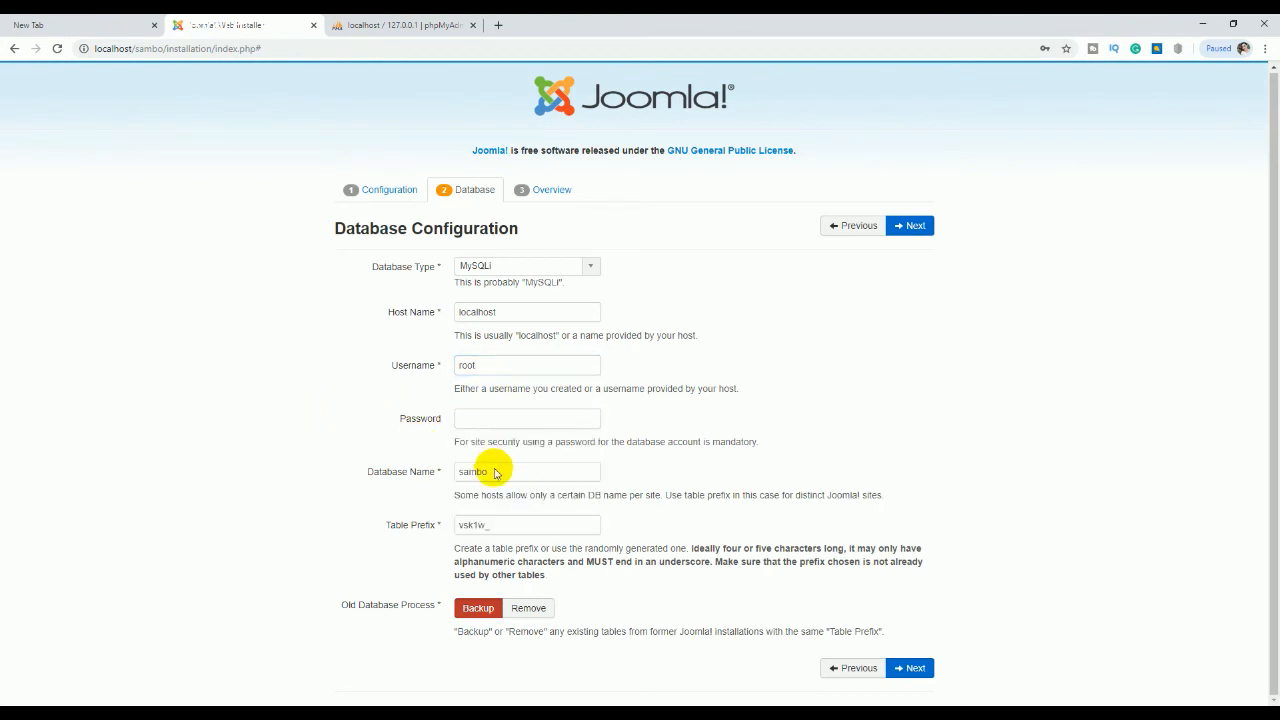
left_click(371, 22)
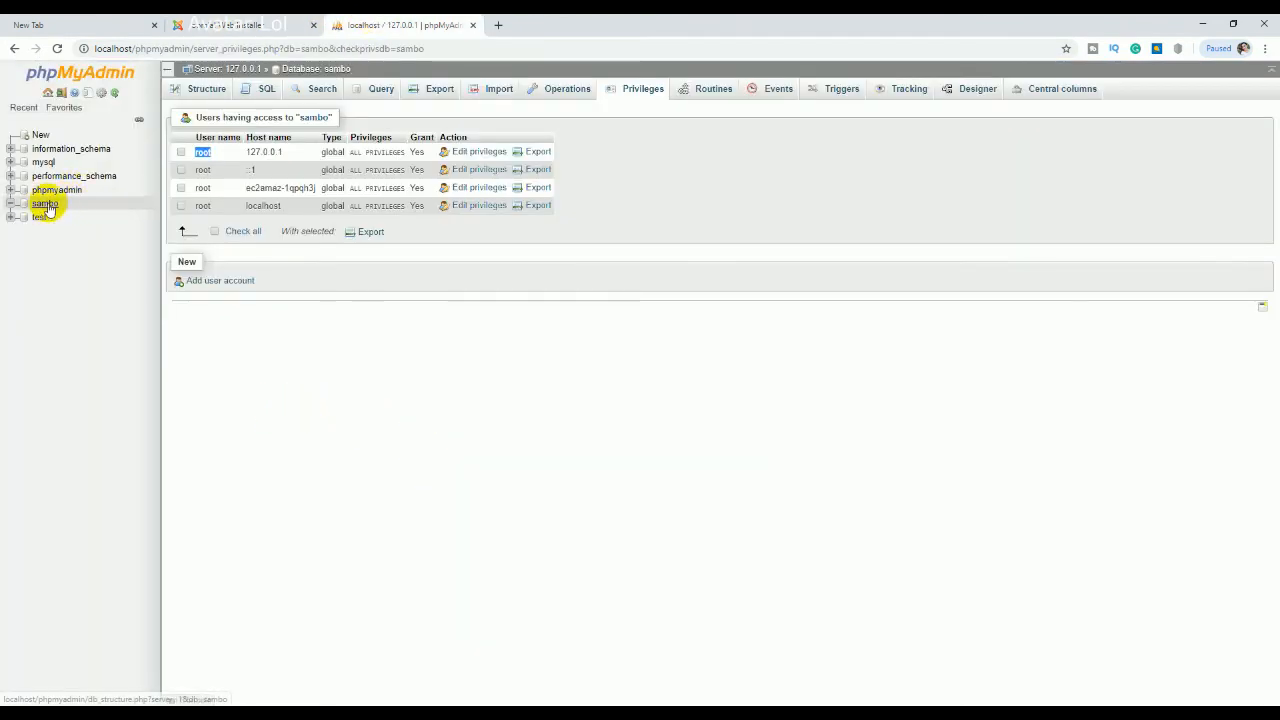
left_click(268, 22)
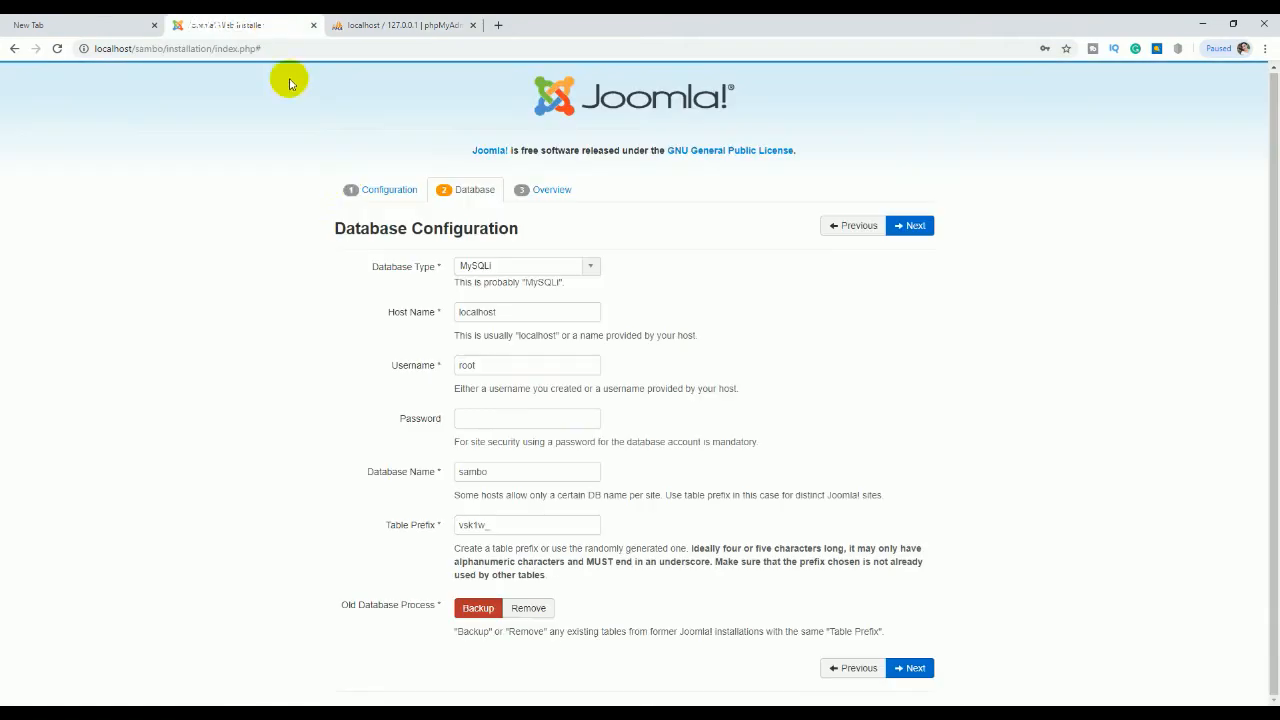
double_click(477, 525)
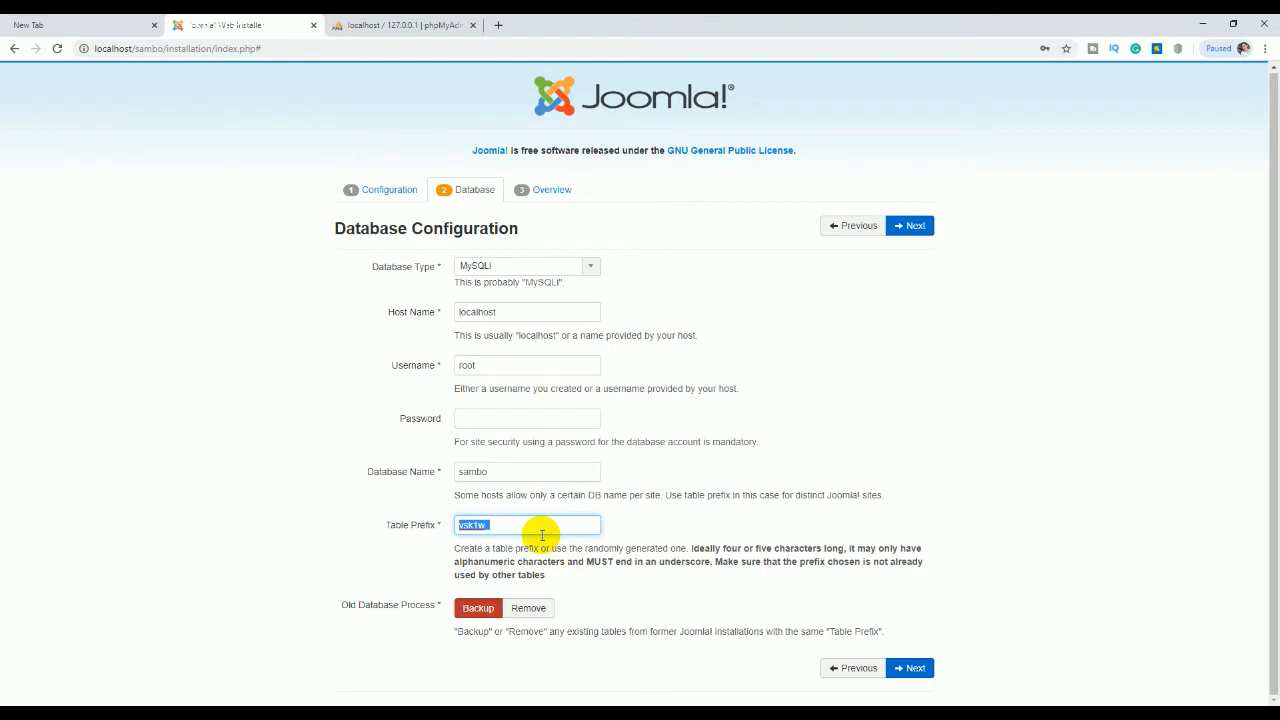
left_click(915, 668)
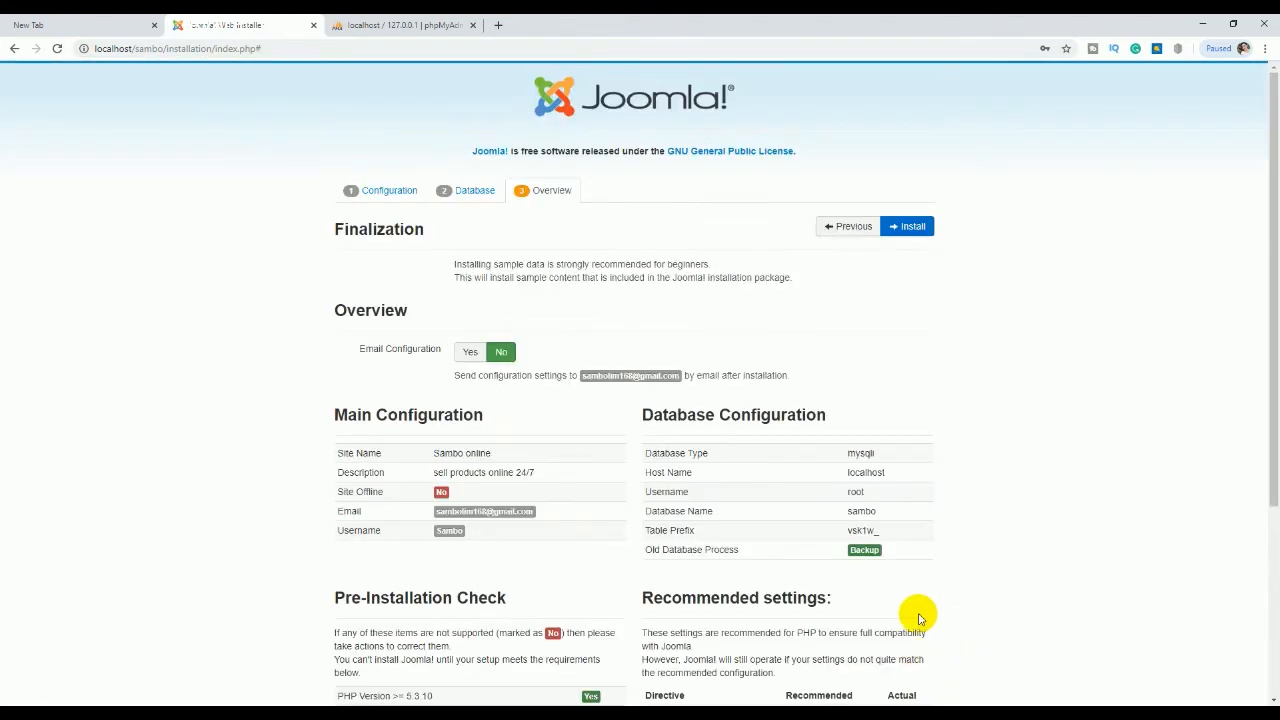
Step: Review the Overview summary and install Joomla through to the Congratulations page
scroll(920, 606, "down", 1)
scroll(922, 601, "down", 4)
scroll(922, 601, "up", 3)
scroll(922, 601, "down", 2)
scroll(920, 597, "down", 1)
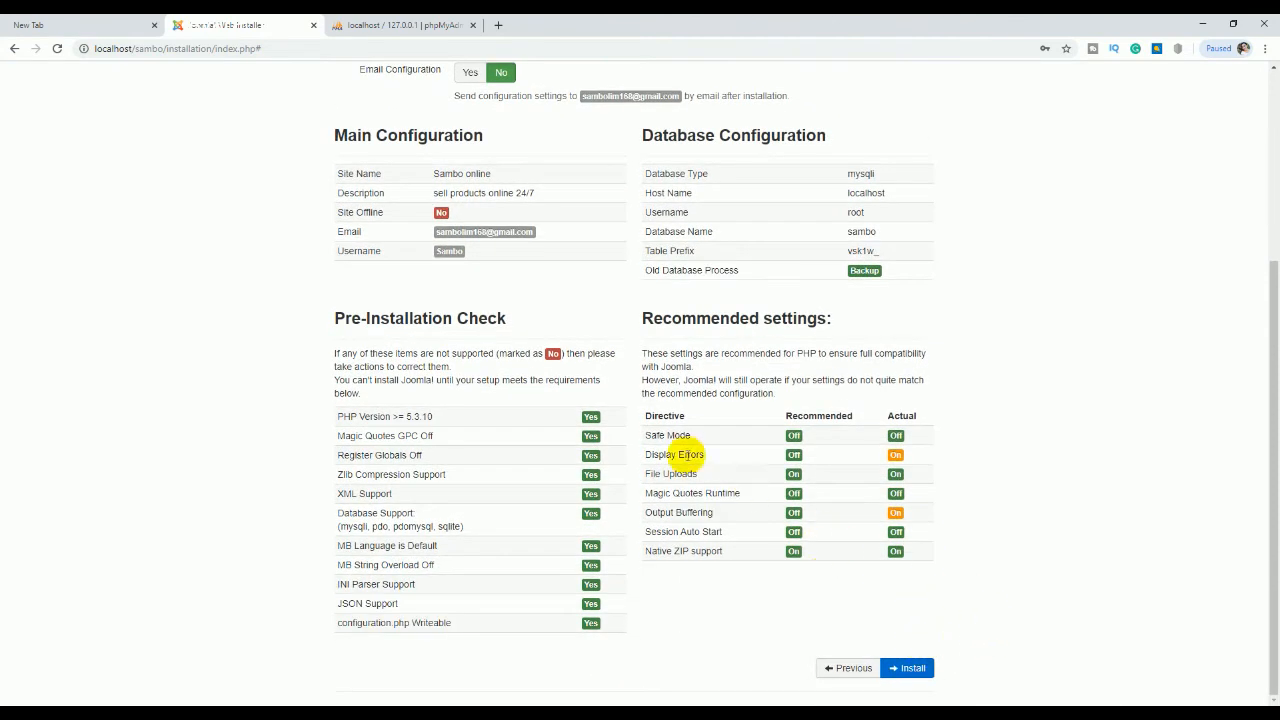
scroll(450, 370, "up", 2)
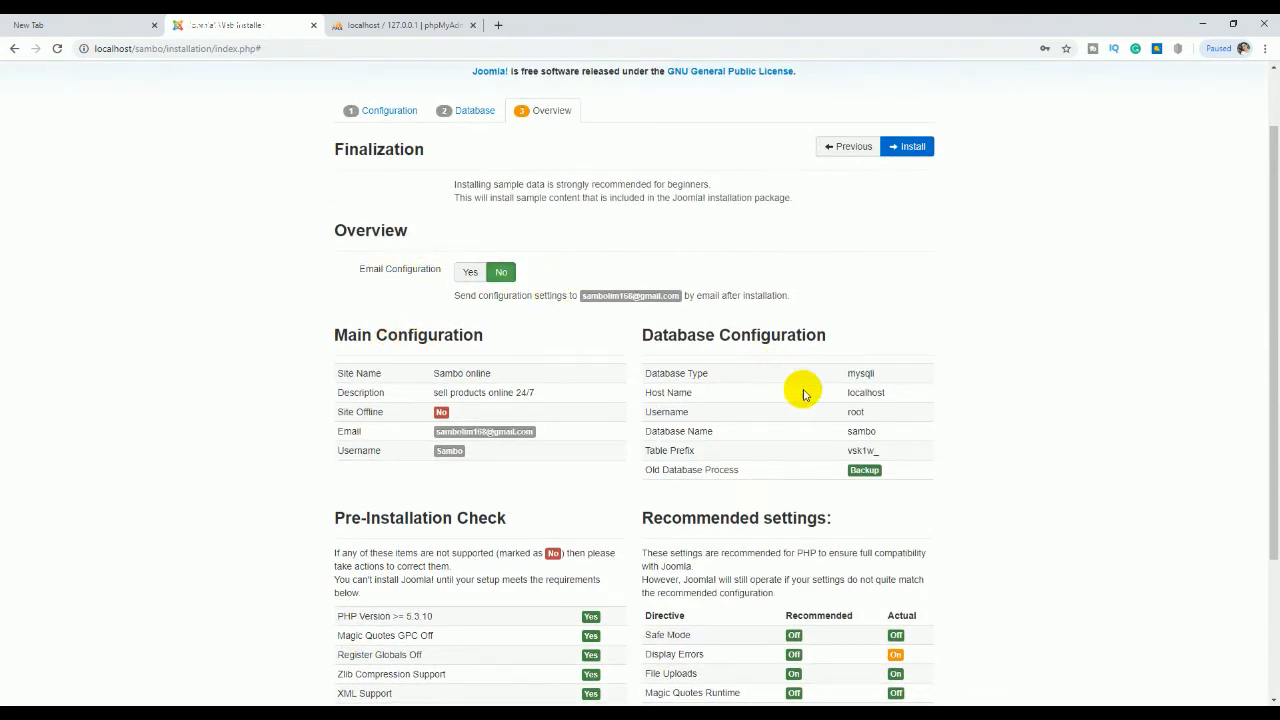
scroll(840, 440, "down", 2)
left_click(913, 670)
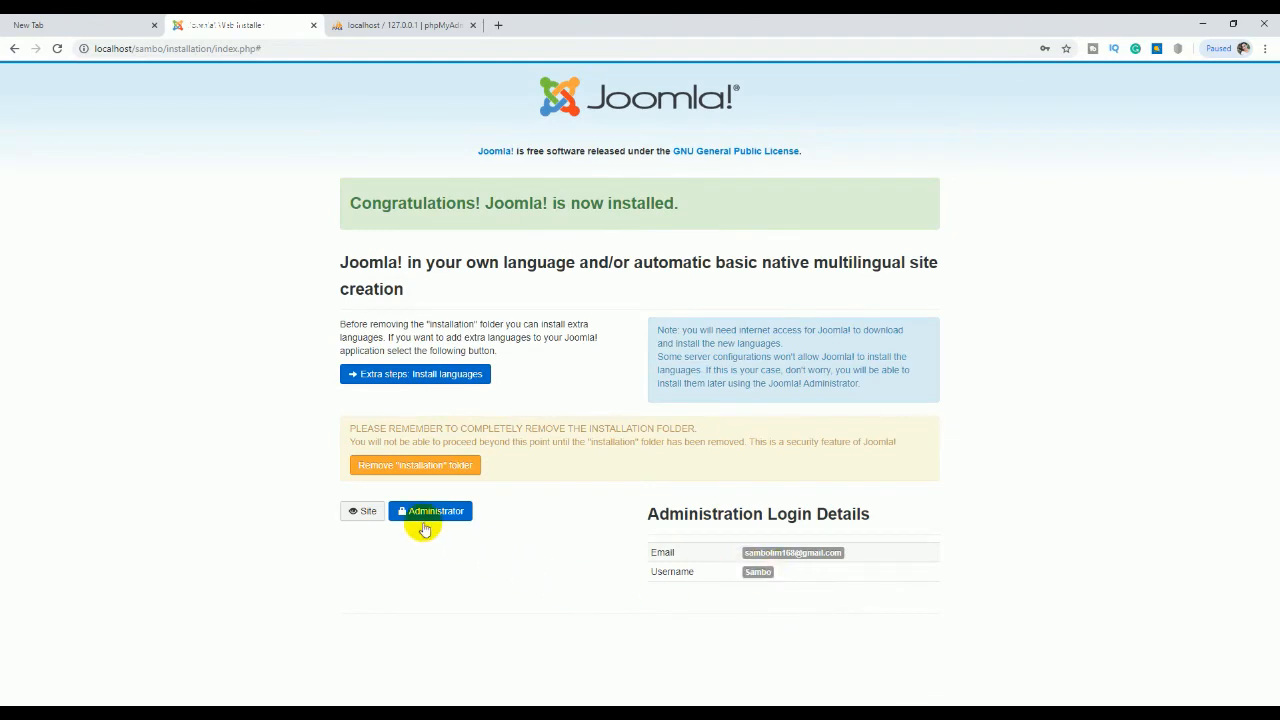
Step: Open the site in a new tab, remove the installation folder, and load the MegaDeal ii homepage
right_click(358, 519)
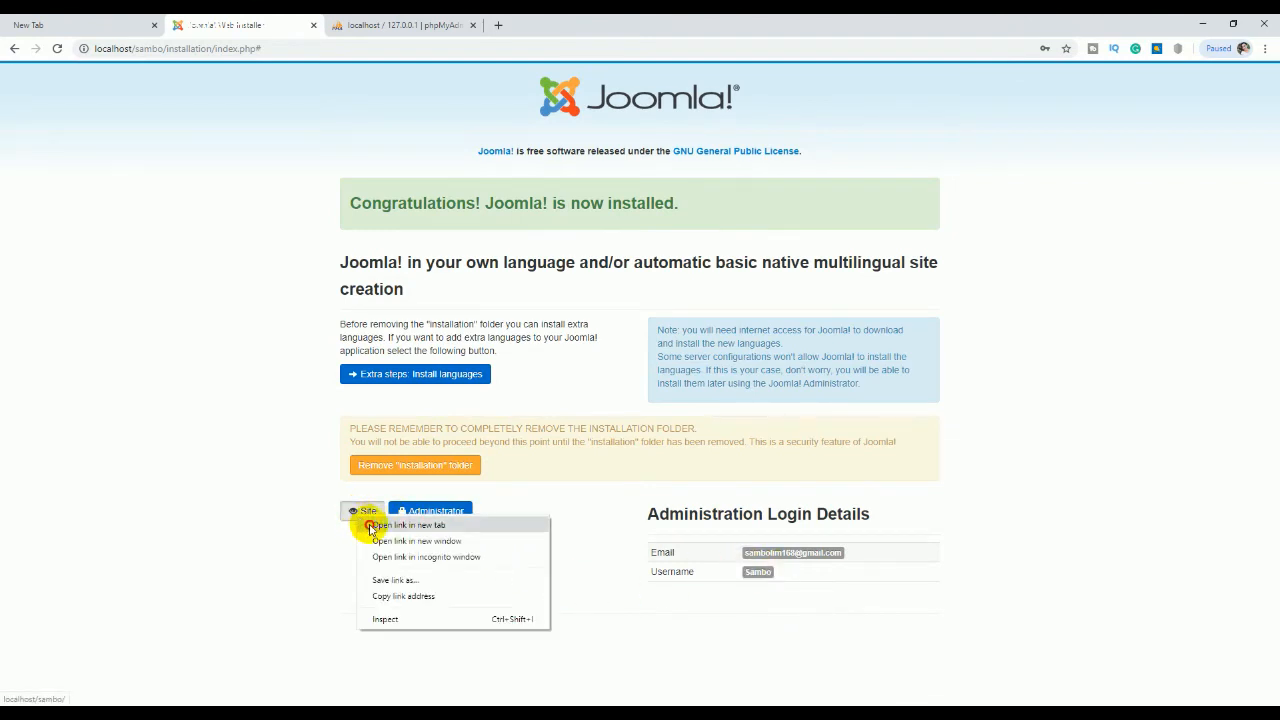
left_click(370, 525)
left_click(403, 25)
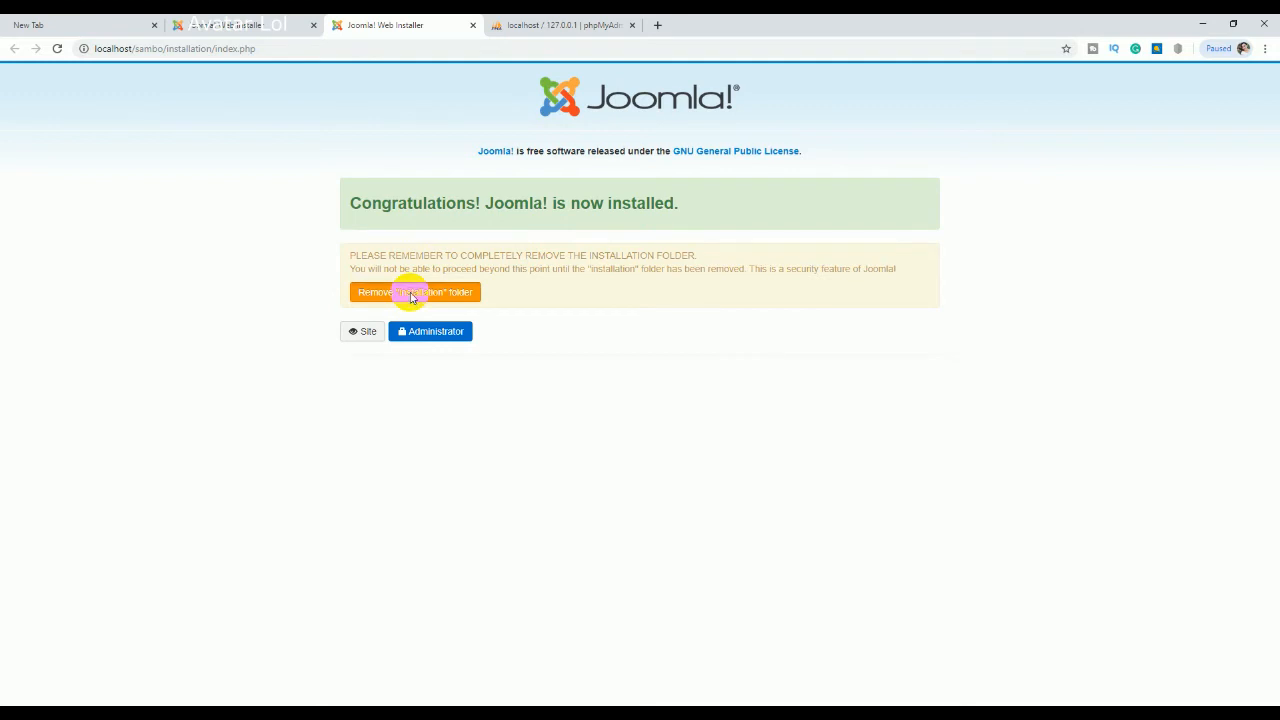
left_click(410, 297)
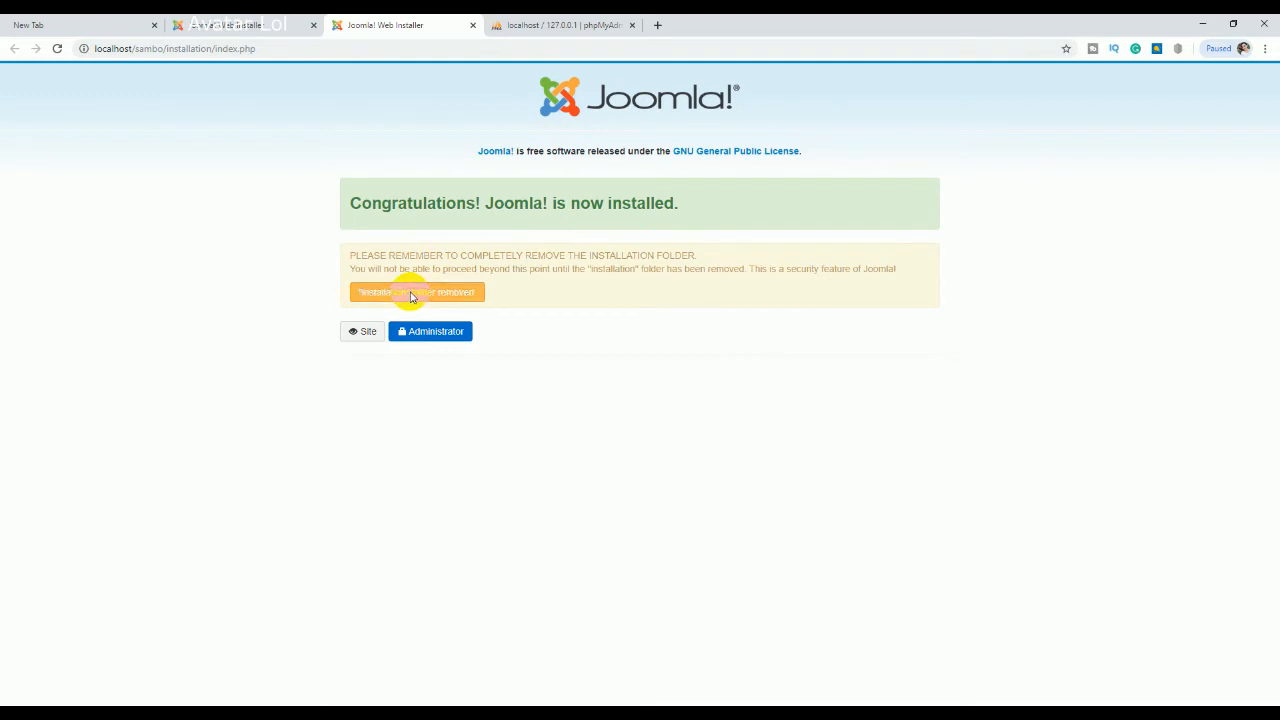
left_click(363, 336)
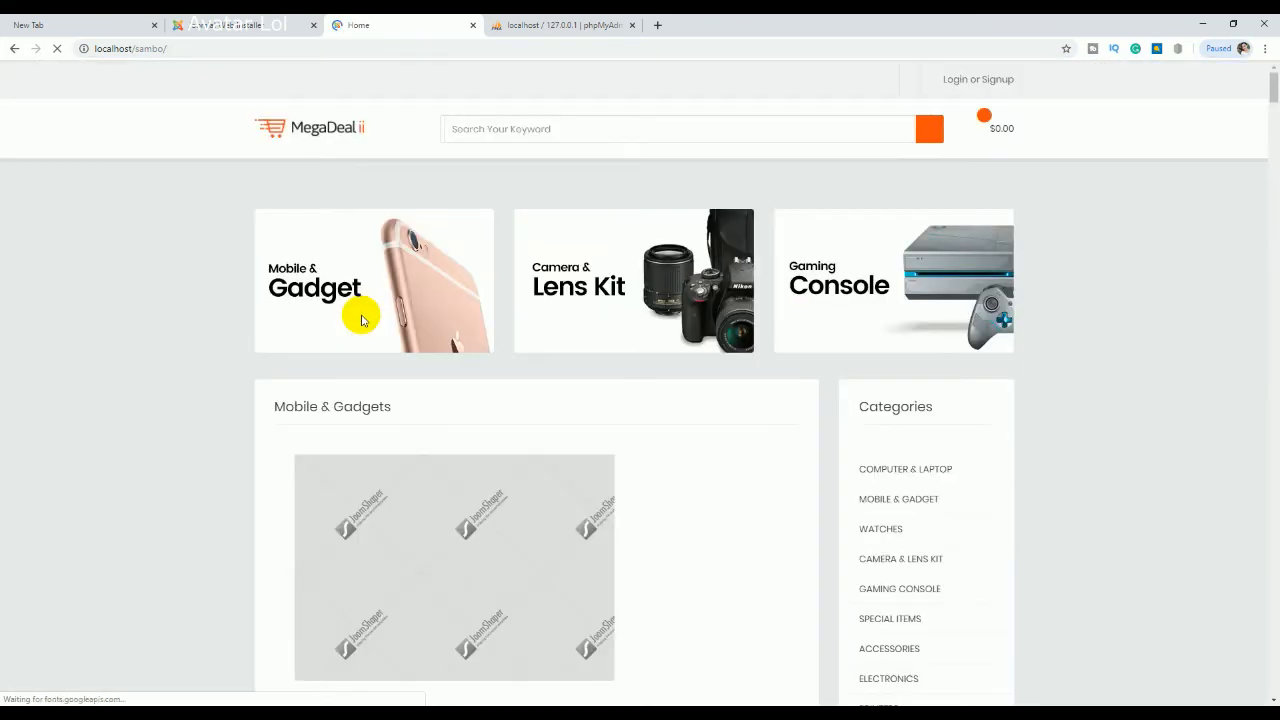
Step: Scroll through the MegaDeal homepage's deals and product rows, comparing it with the installer's completion page
scroll(363, 320, "down", 7)
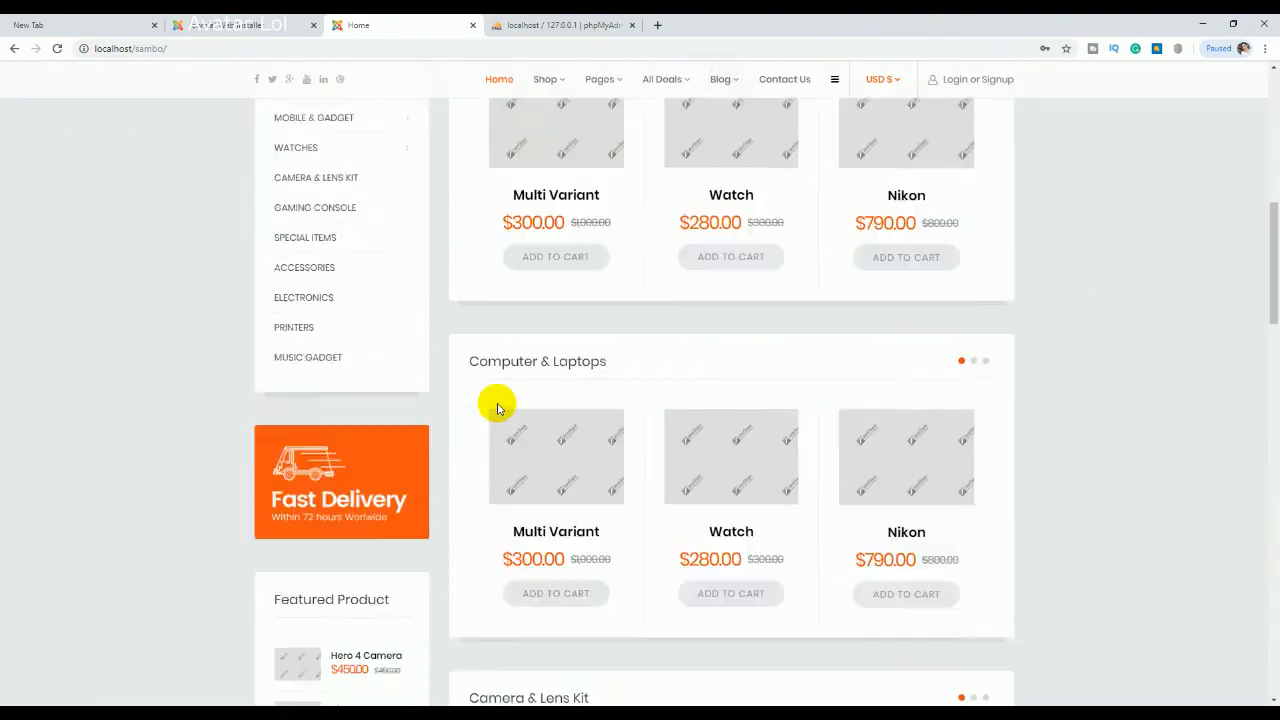
scroll(497, 408, "down", 7)
scroll(497, 408, "up", 13)
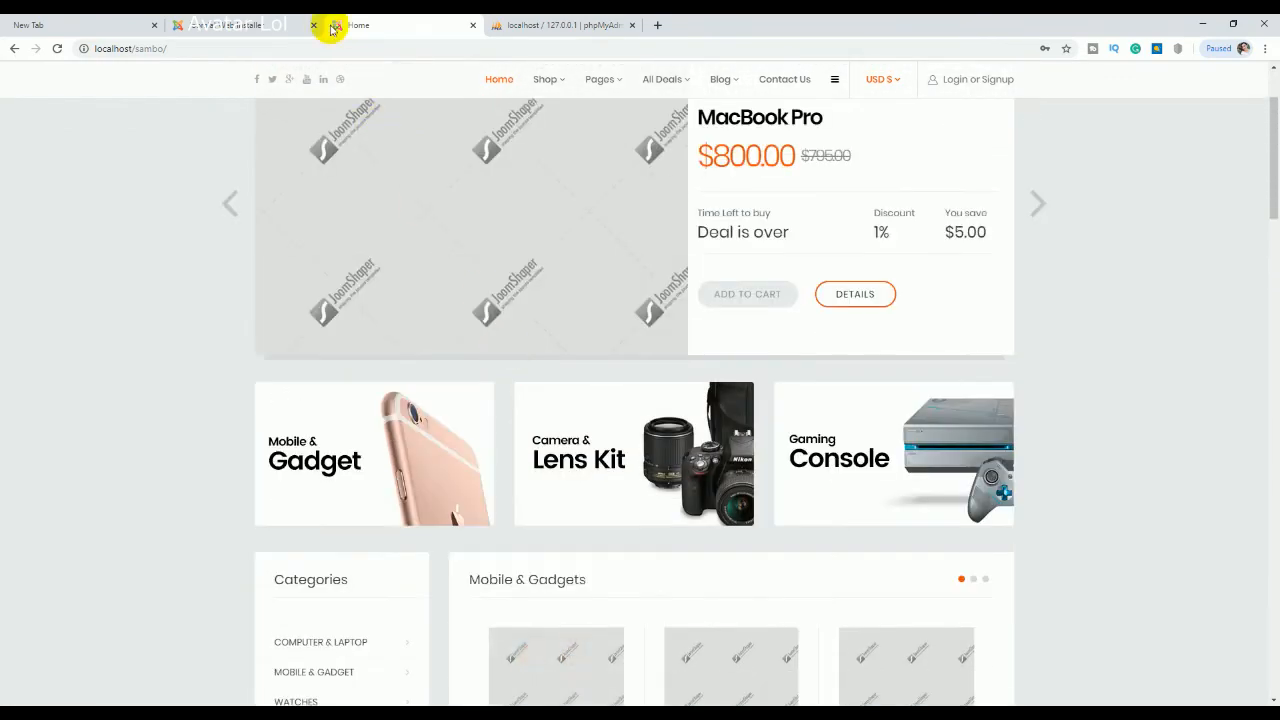
left_click(240, 24)
left_click(392, 22)
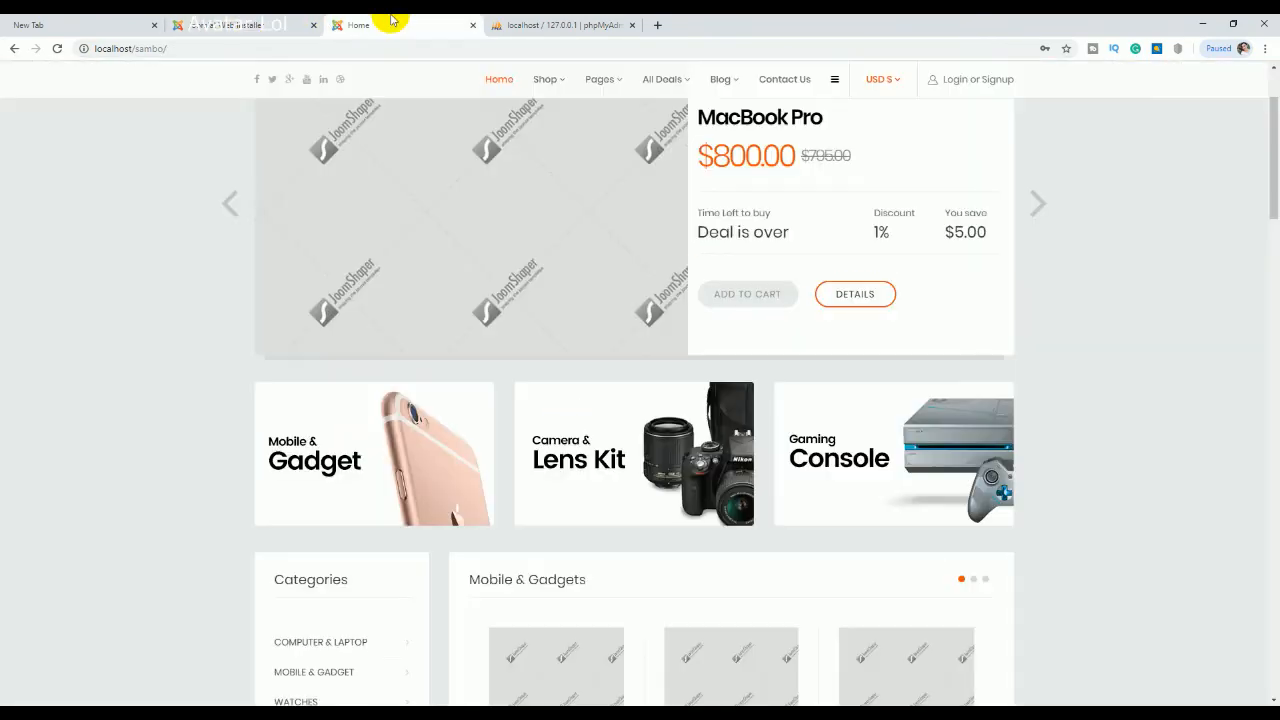
left_click(280, 22)
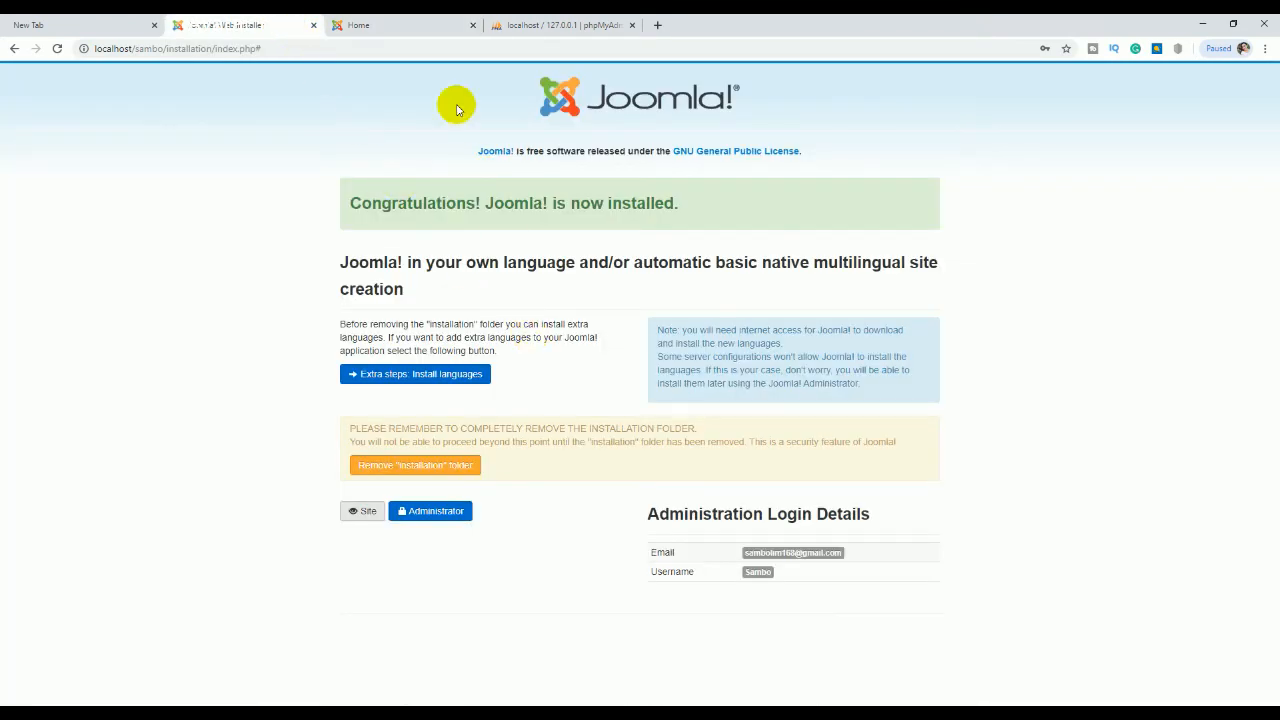
left_click(396, 25)
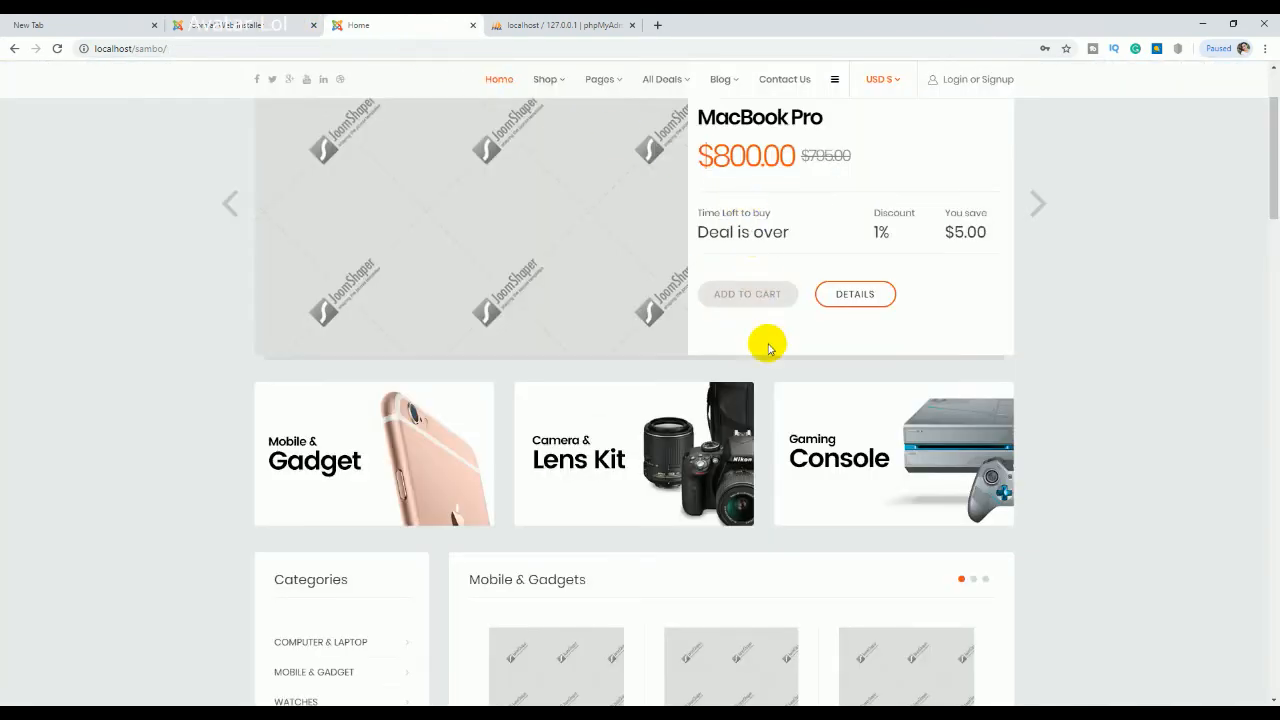
scroll(745, 340, "up", 2)
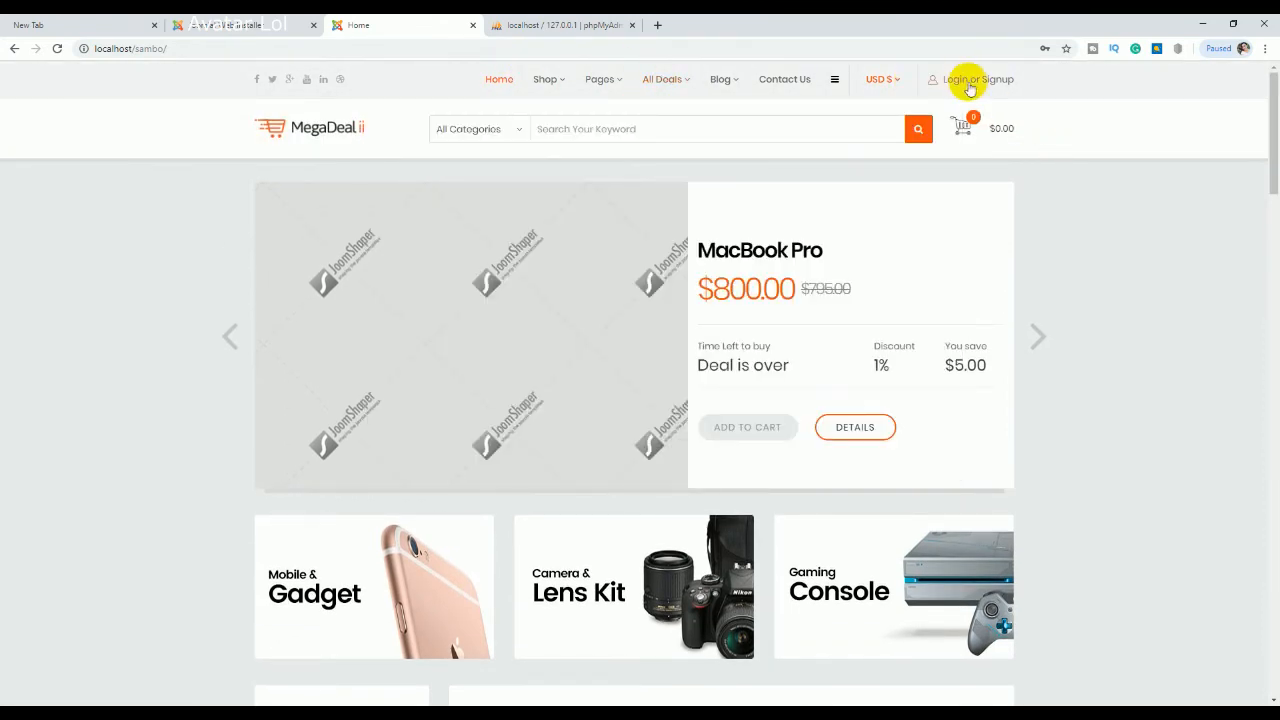
left_click(257, 24)
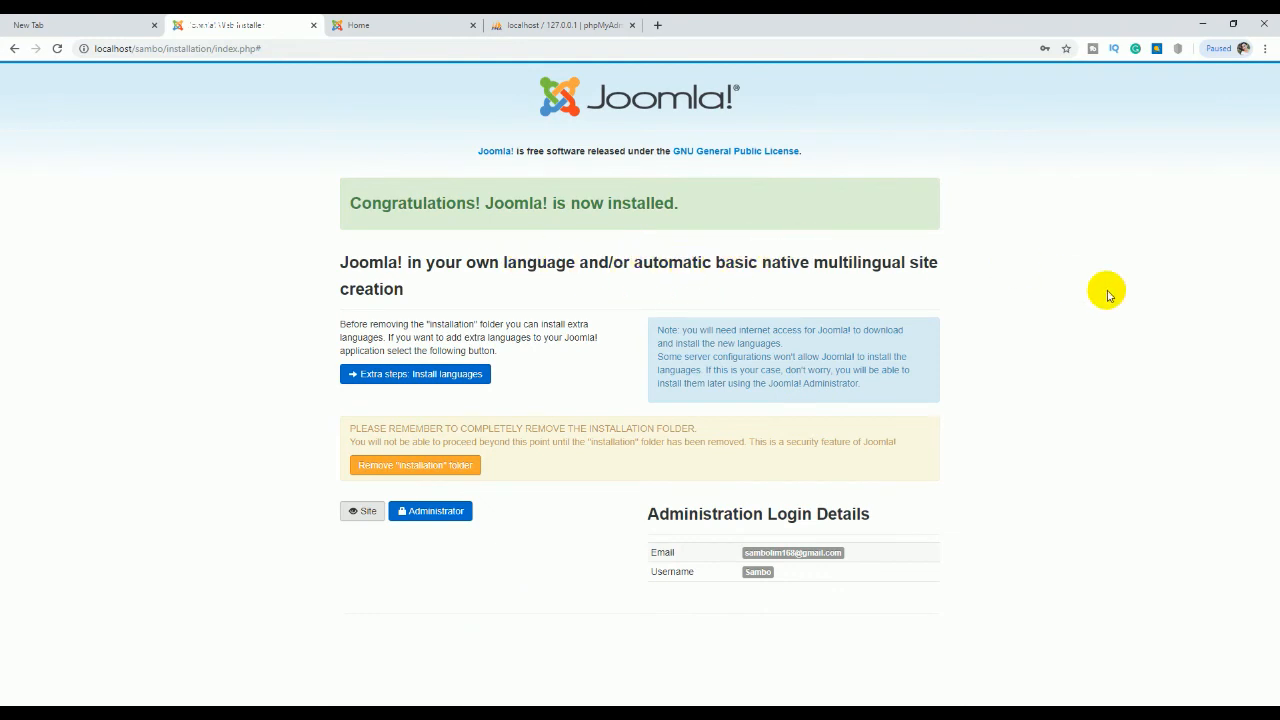
Step: Inspect web.config.txt in Notepad, then extract megadeal_ii_quickstart_j3_v2.3.zip here in the Sambo folder
mouse_move(343, 713)
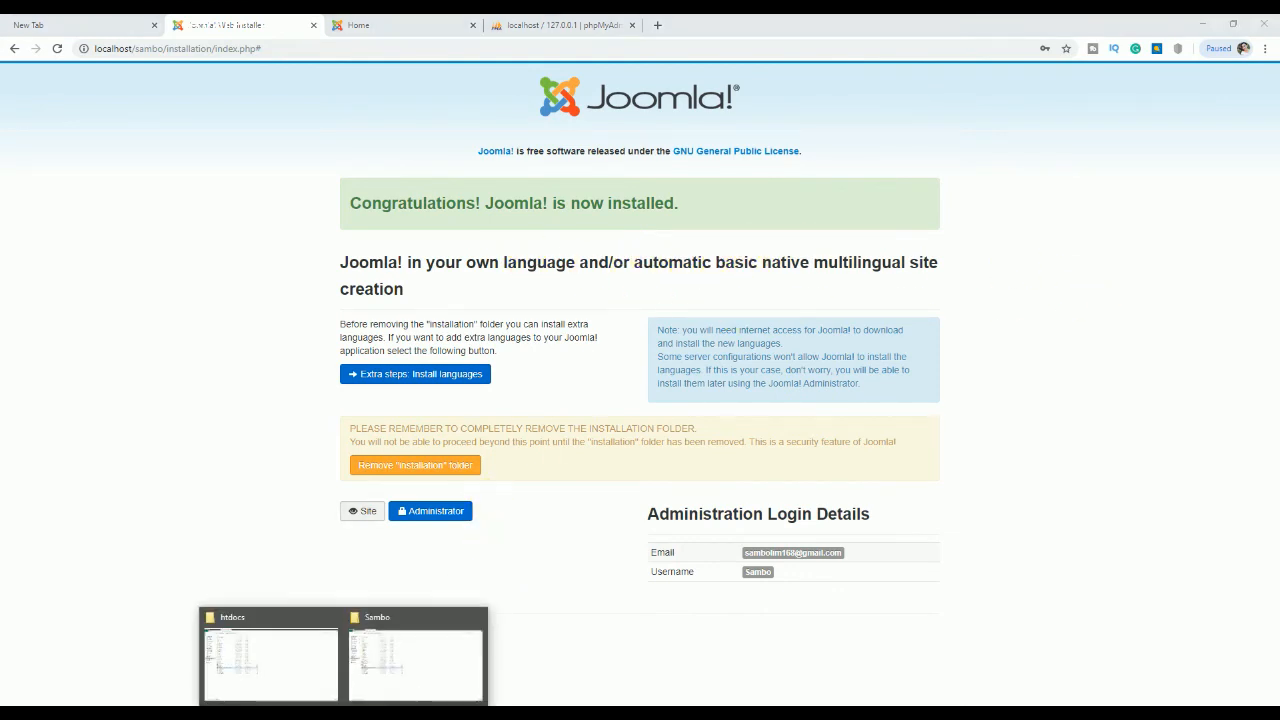
left_click(375, 666)
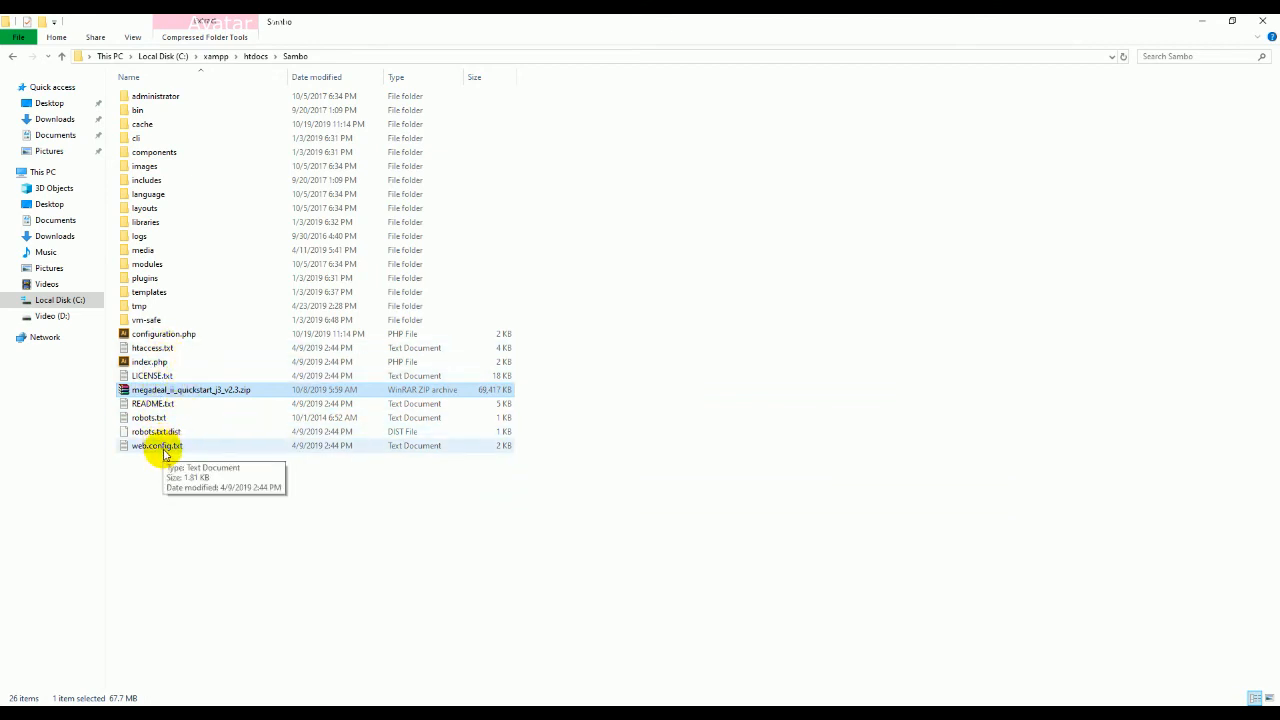
right_click(162, 449)
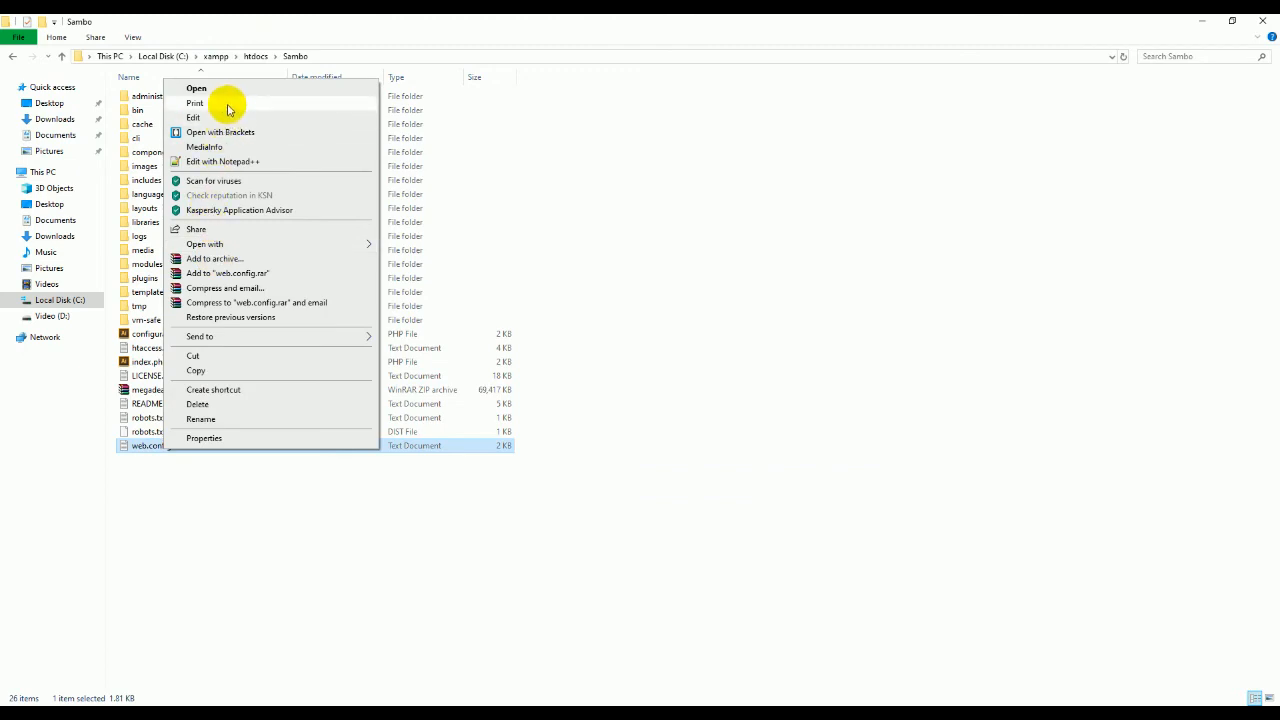
left_click(221, 116)
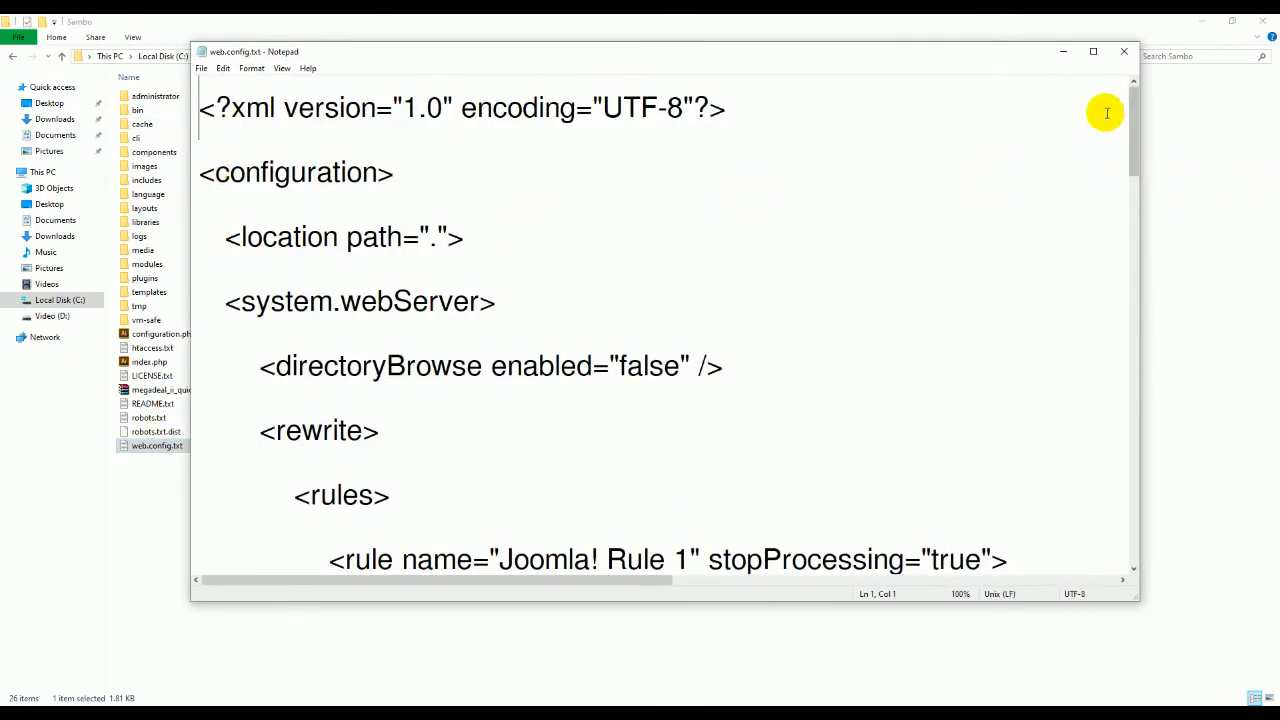
left_click(1124, 51)
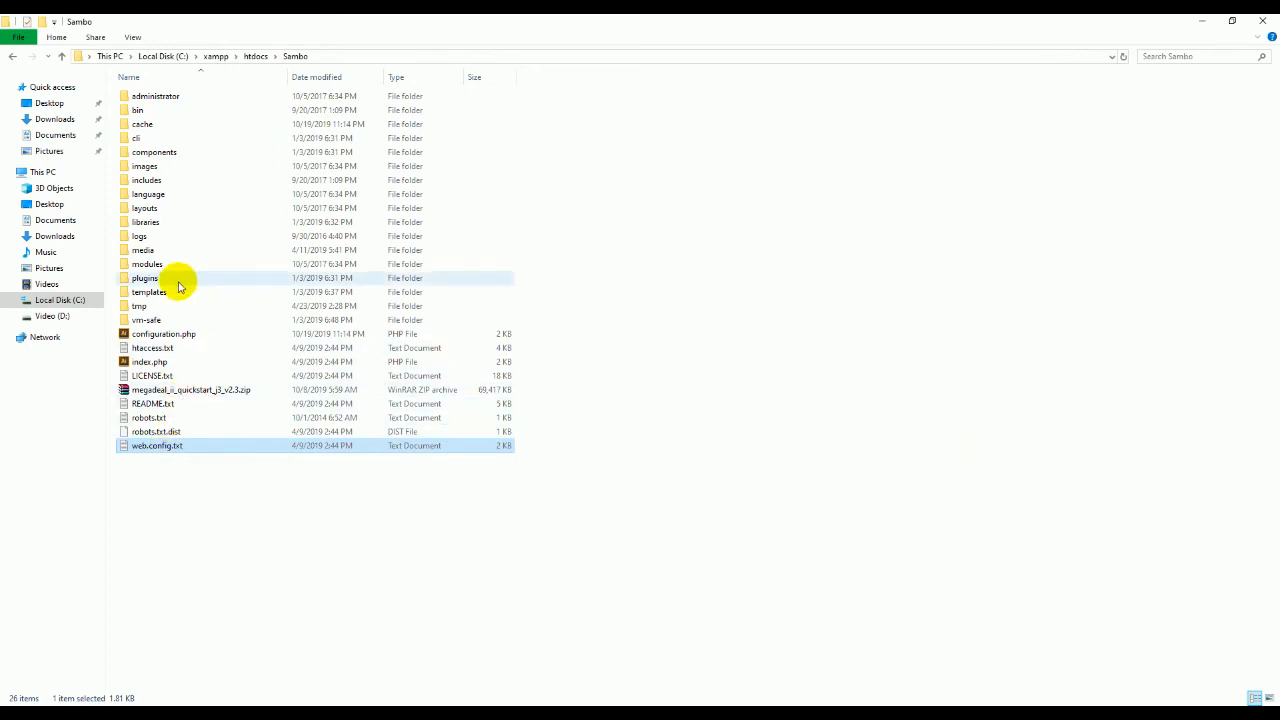
right_click(178, 390)
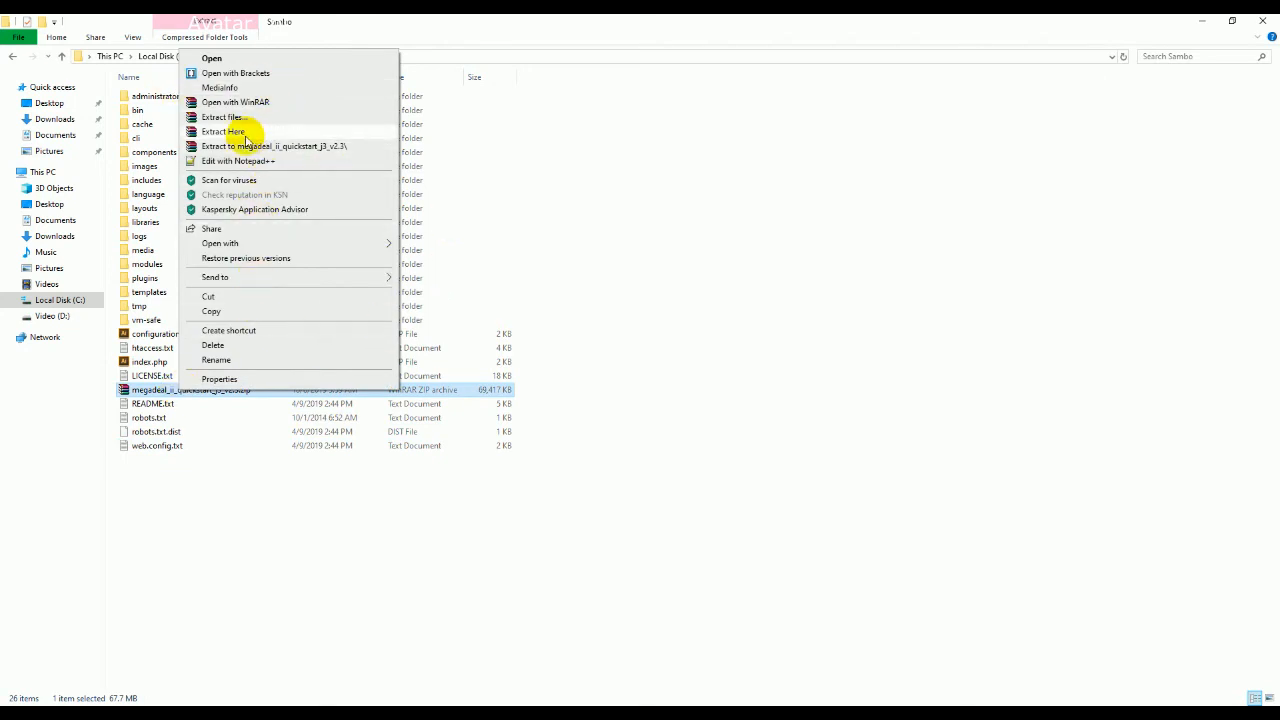
left_click(255, 147)
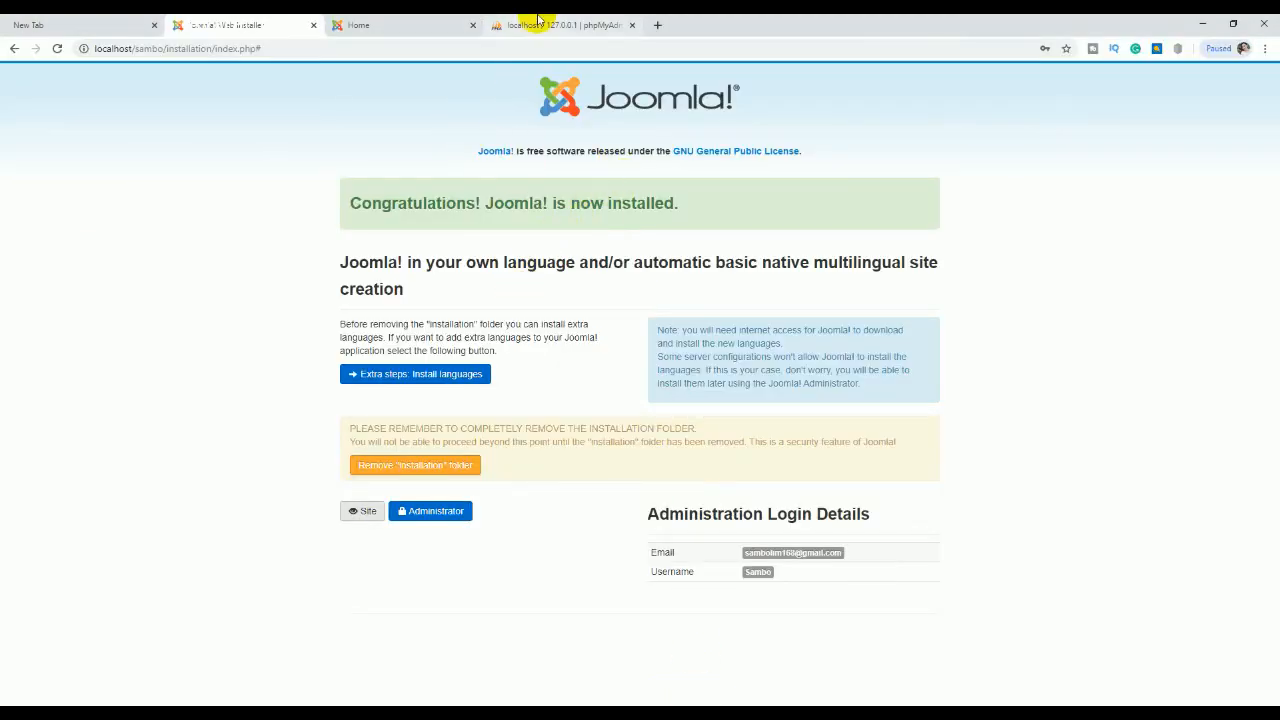
Step: Reload the MegaDeal homepage and open the site again from the installer page
left_click(348, 19)
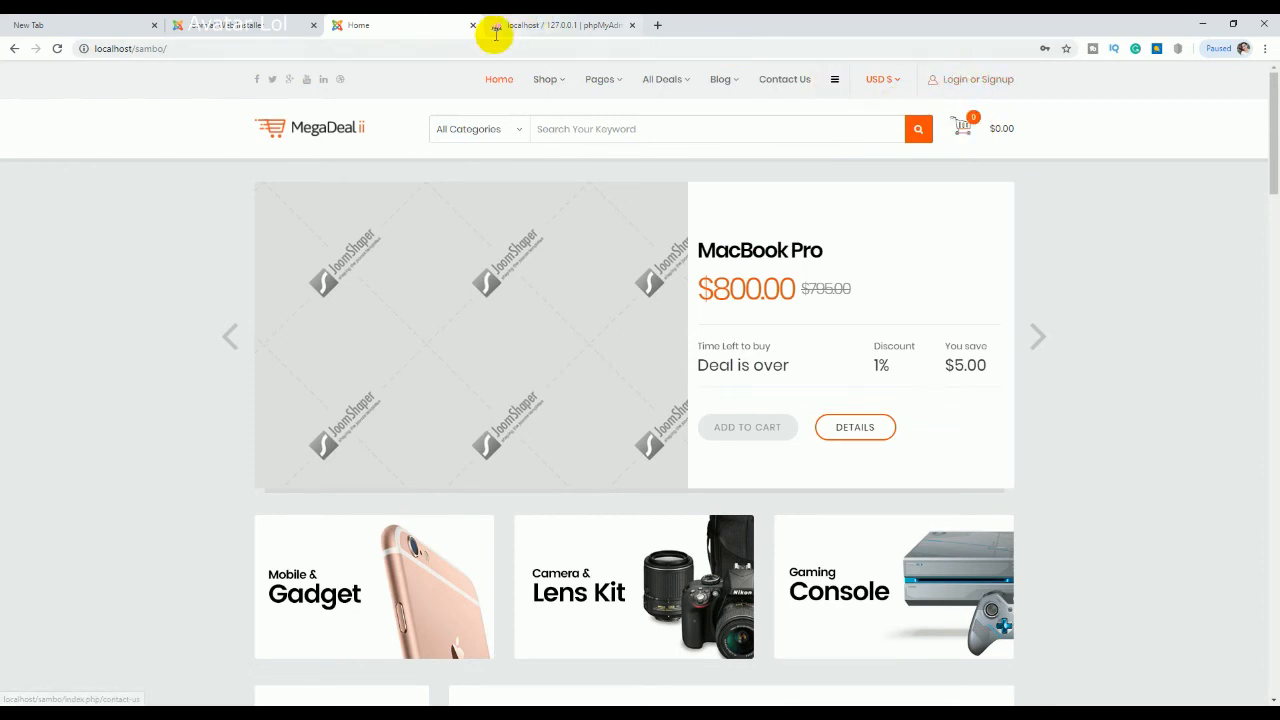
left_click(57, 50)
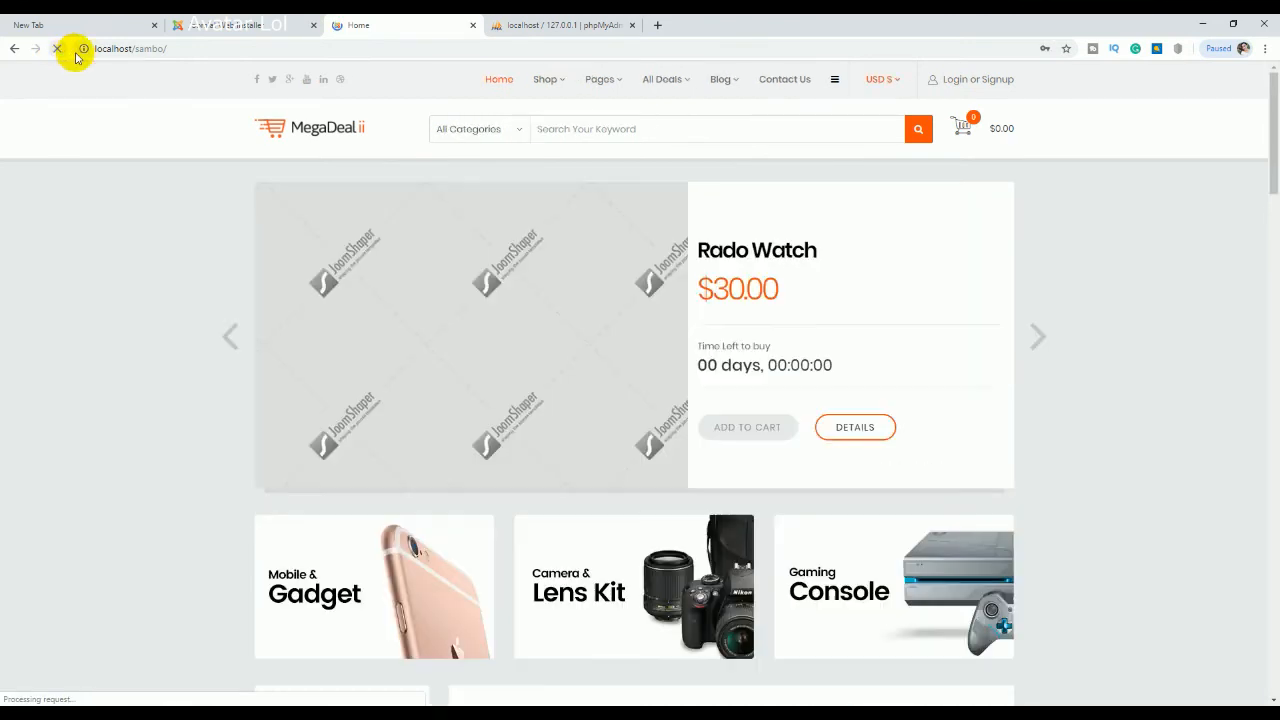
left_click(230, 24)
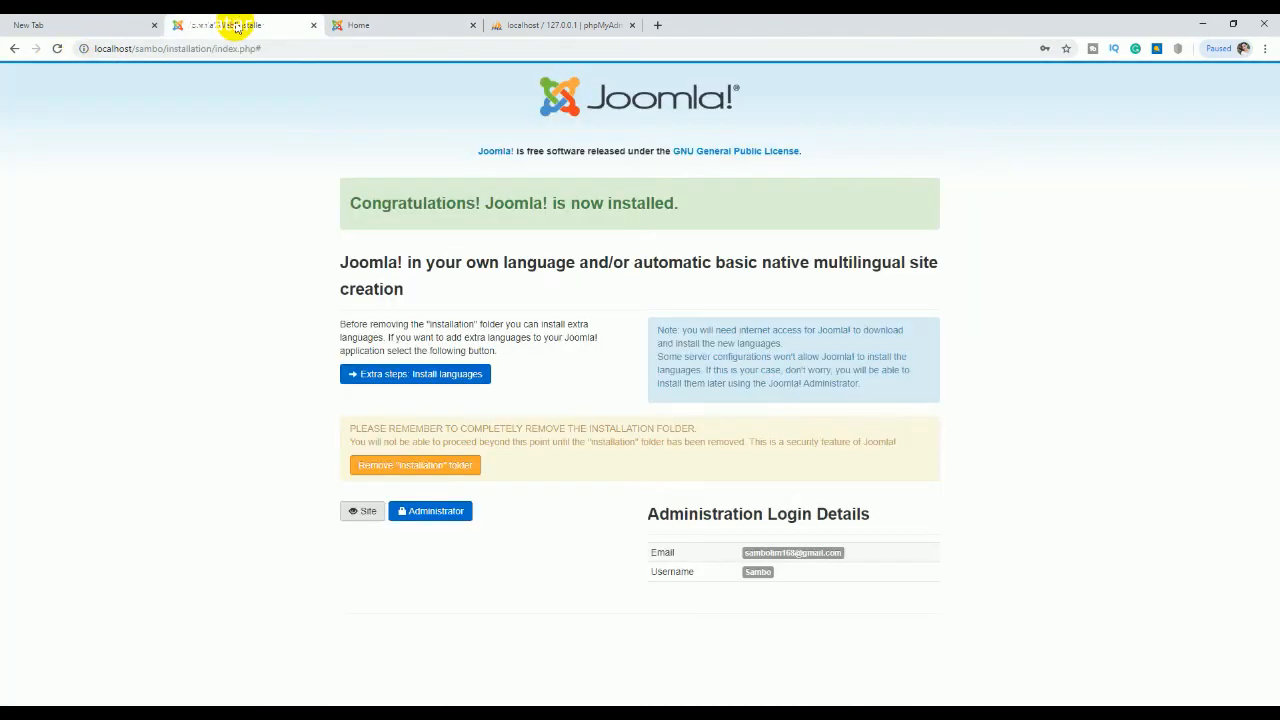
left_click(368, 511)
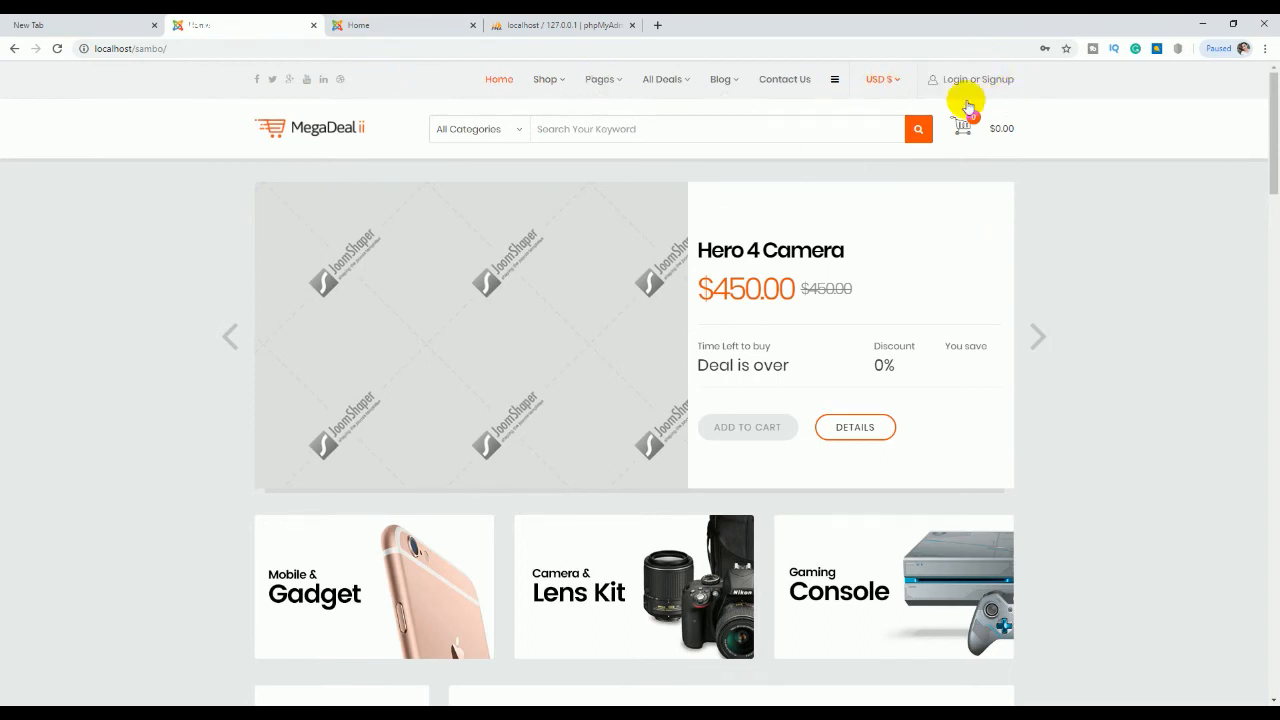
Step: Close both MegaDeal site tabs, leaving the phpMyAdmin sambo privileges page
left_click(473, 25)
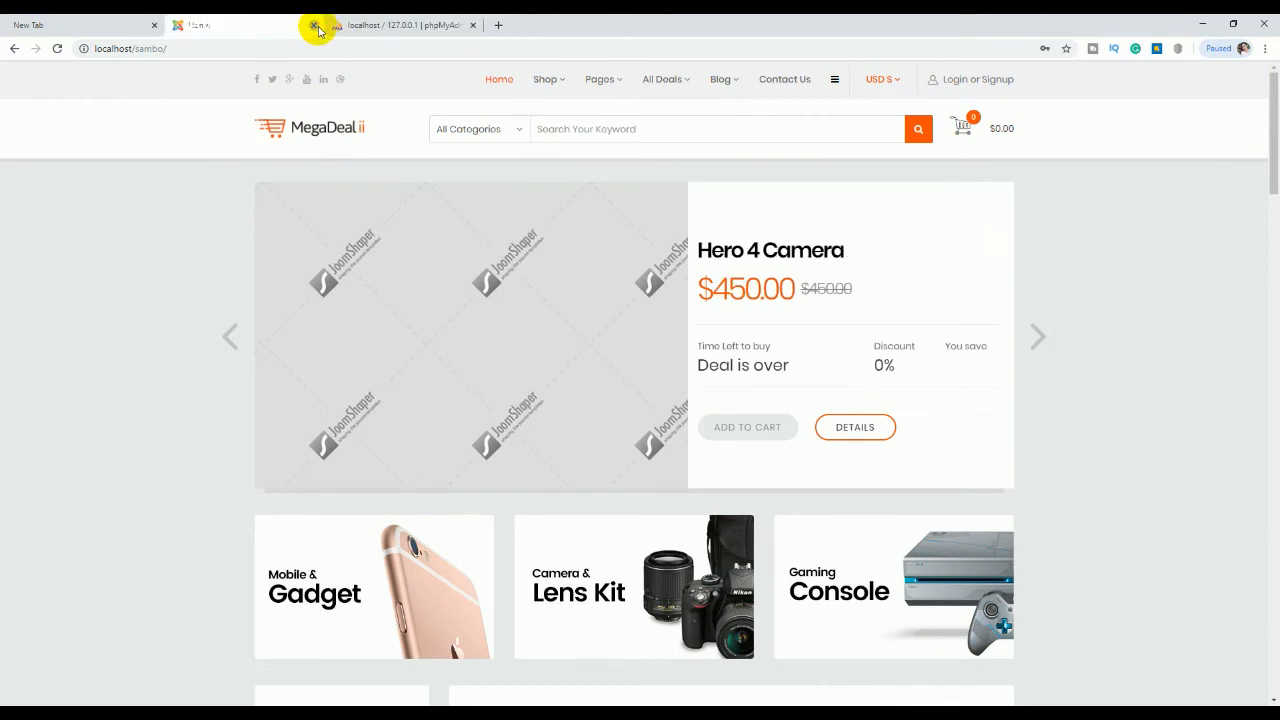
left_click(315, 26)
left_click(343, 713)
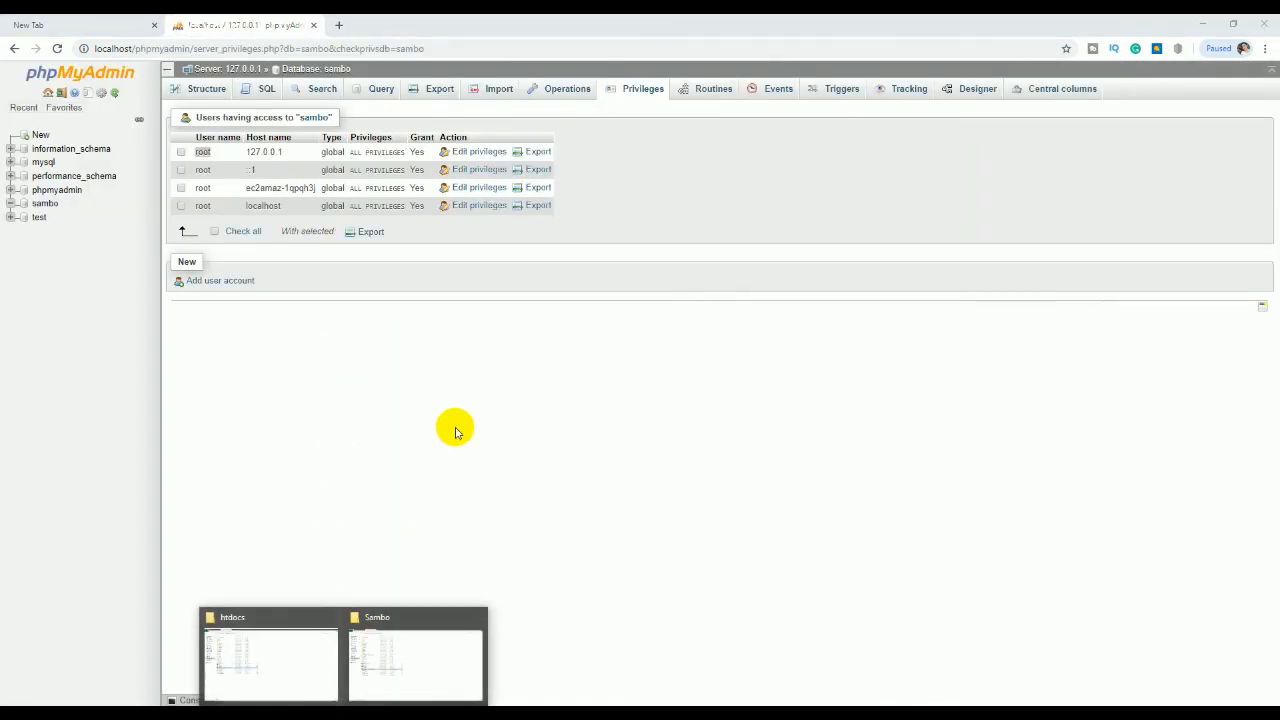
Step: Select all 26 items in Sambo except megadeal_ii_quickstart_j3_v2.3.zip and delete them
left_click(401, 655)
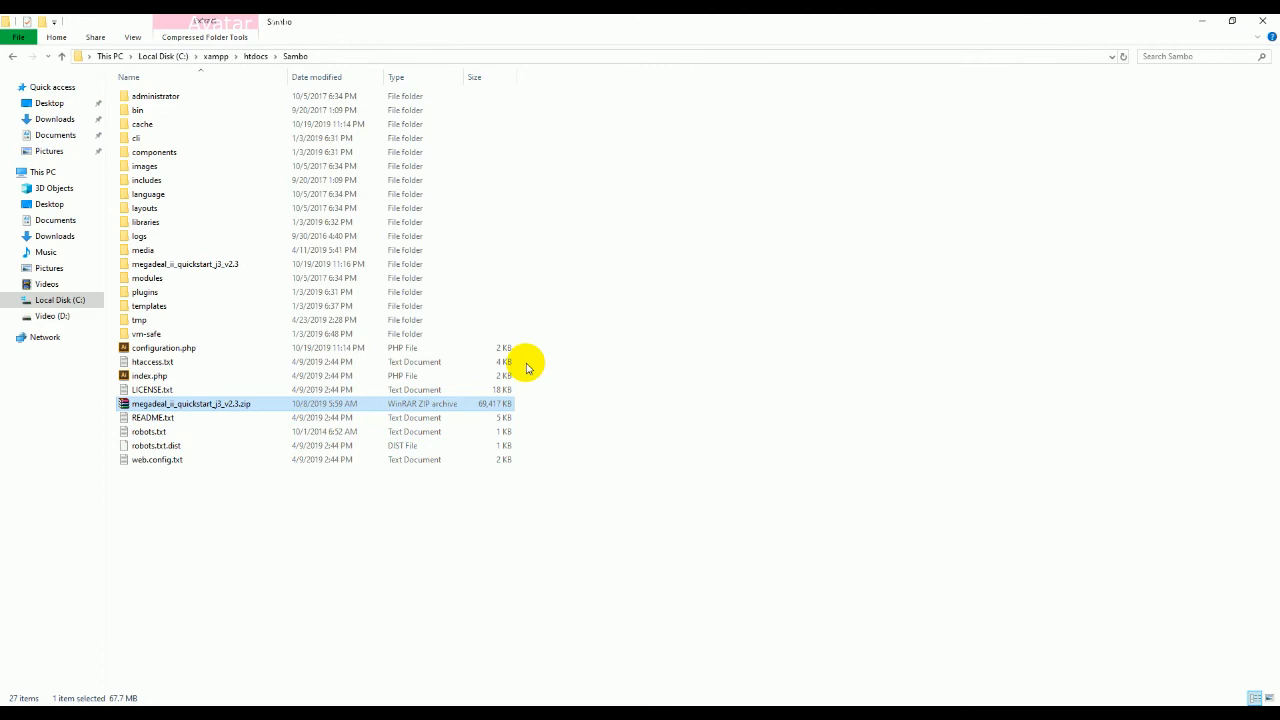
key("ctrl+a")
left_click(160, 404, "ctrl")
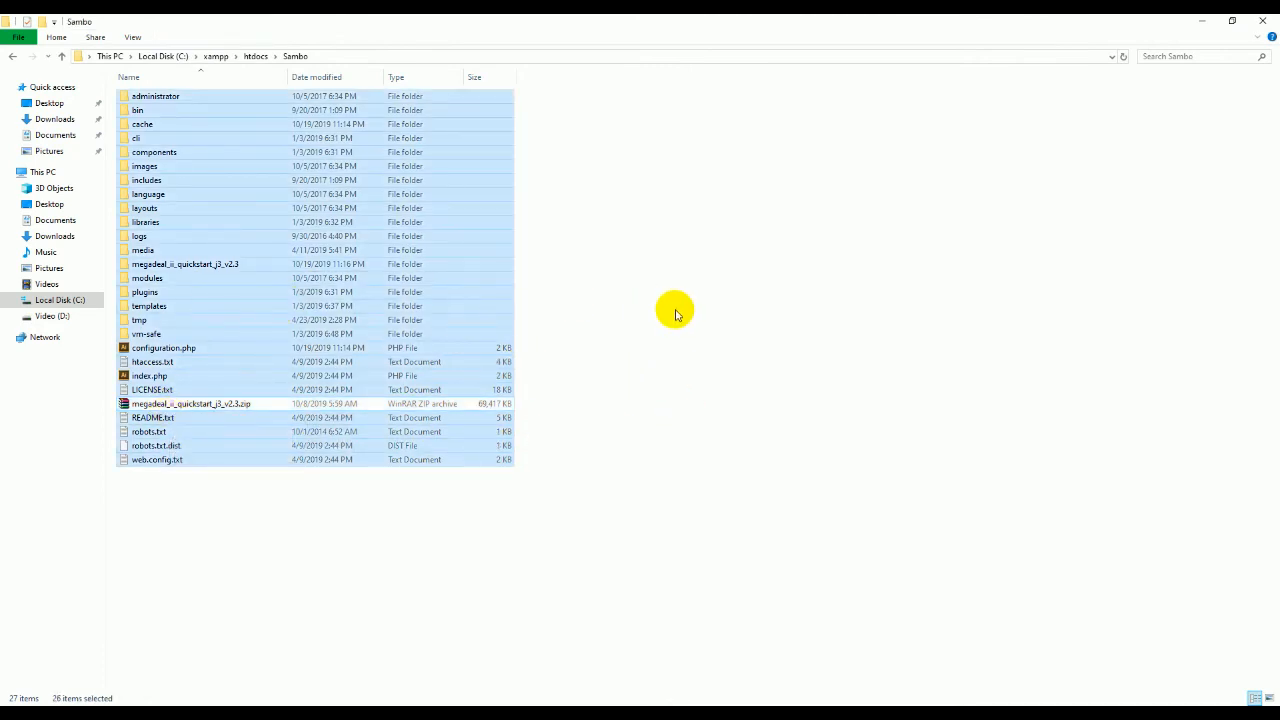
key("Delete")
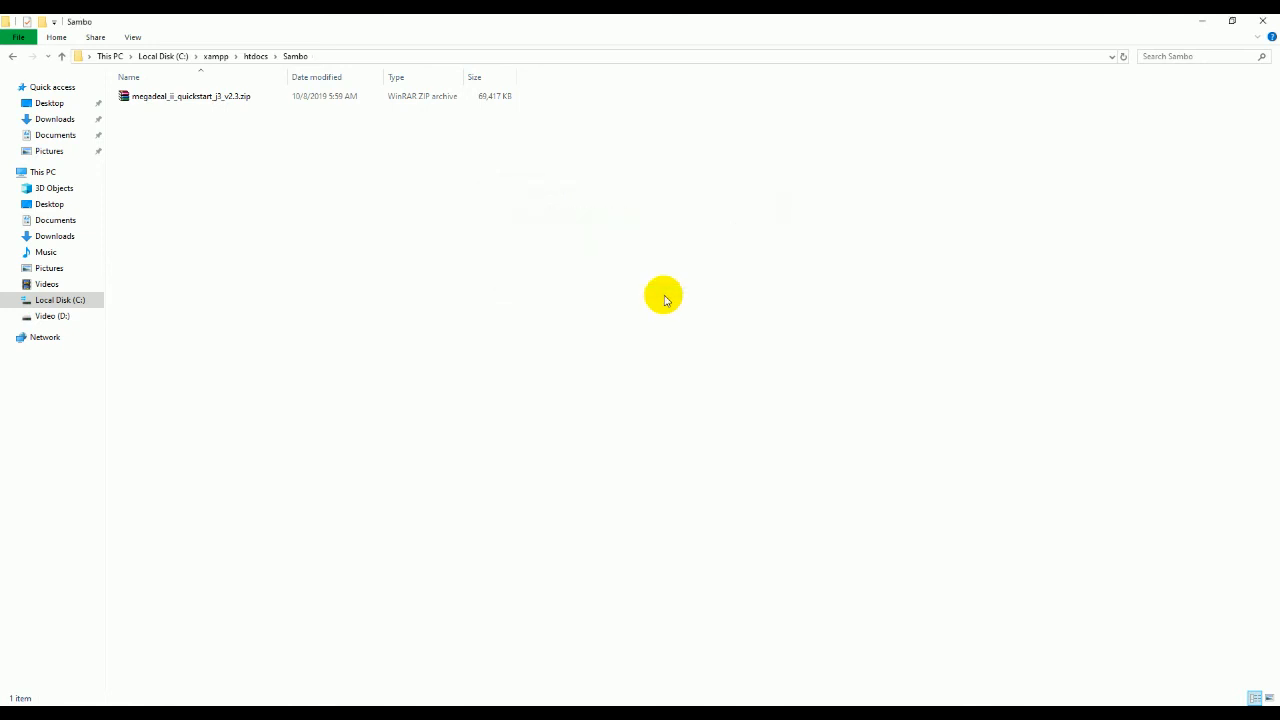
Step: Extract the quickstart zip into Sambo, delete web.config.txt, and return to Chrome
right_click(188, 103)
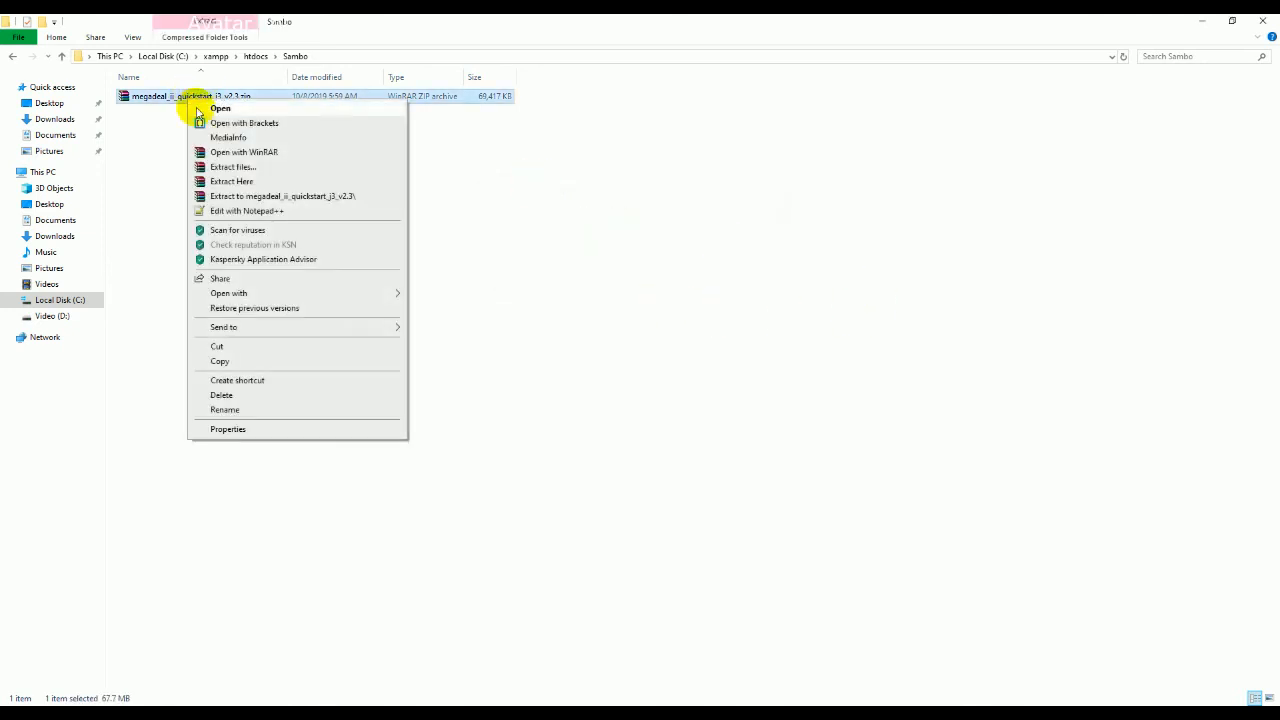
left_click(244, 182)
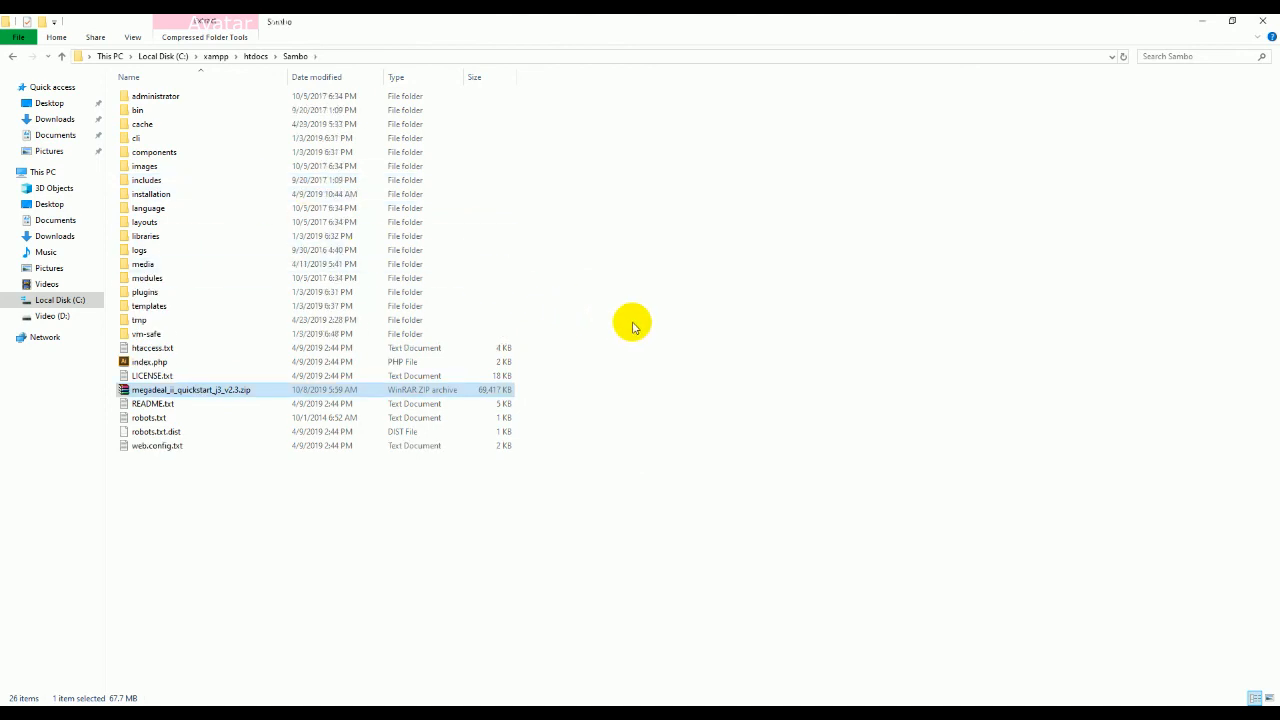
left_click(157, 447)
right_click(157, 447)
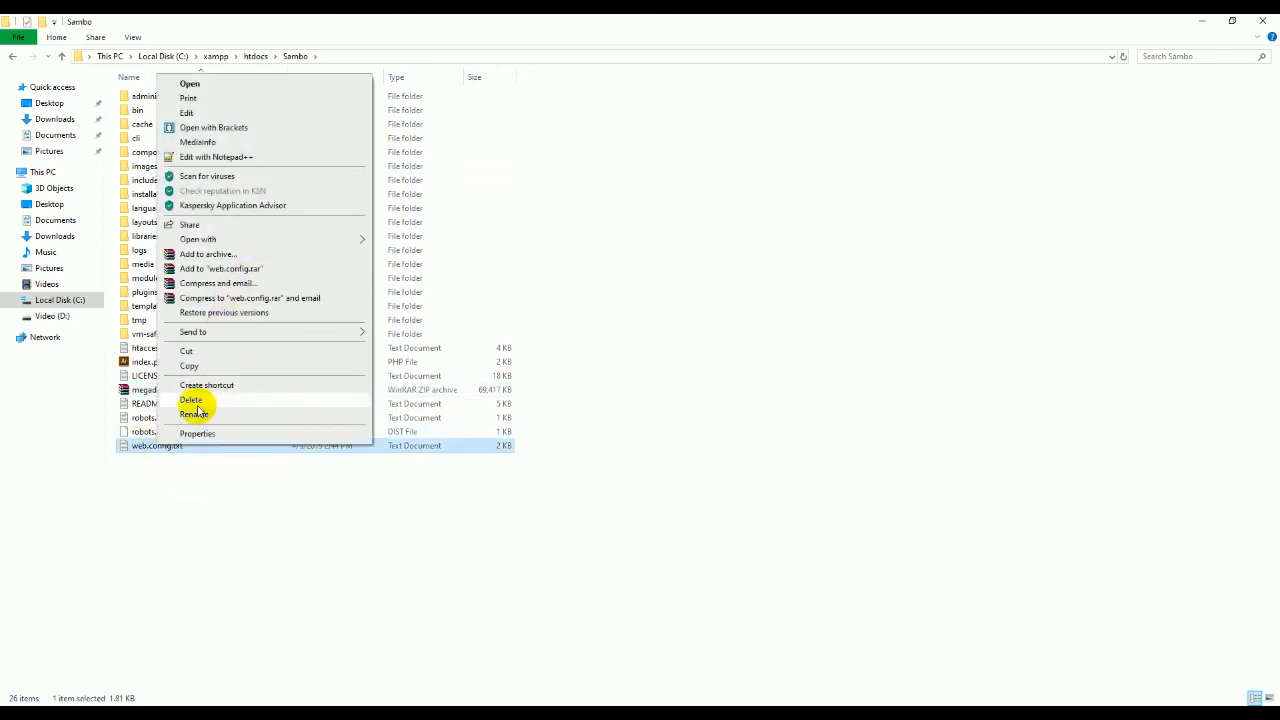
left_click(200, 403)
mouse_move(705, 714)
left_click(709, 681)
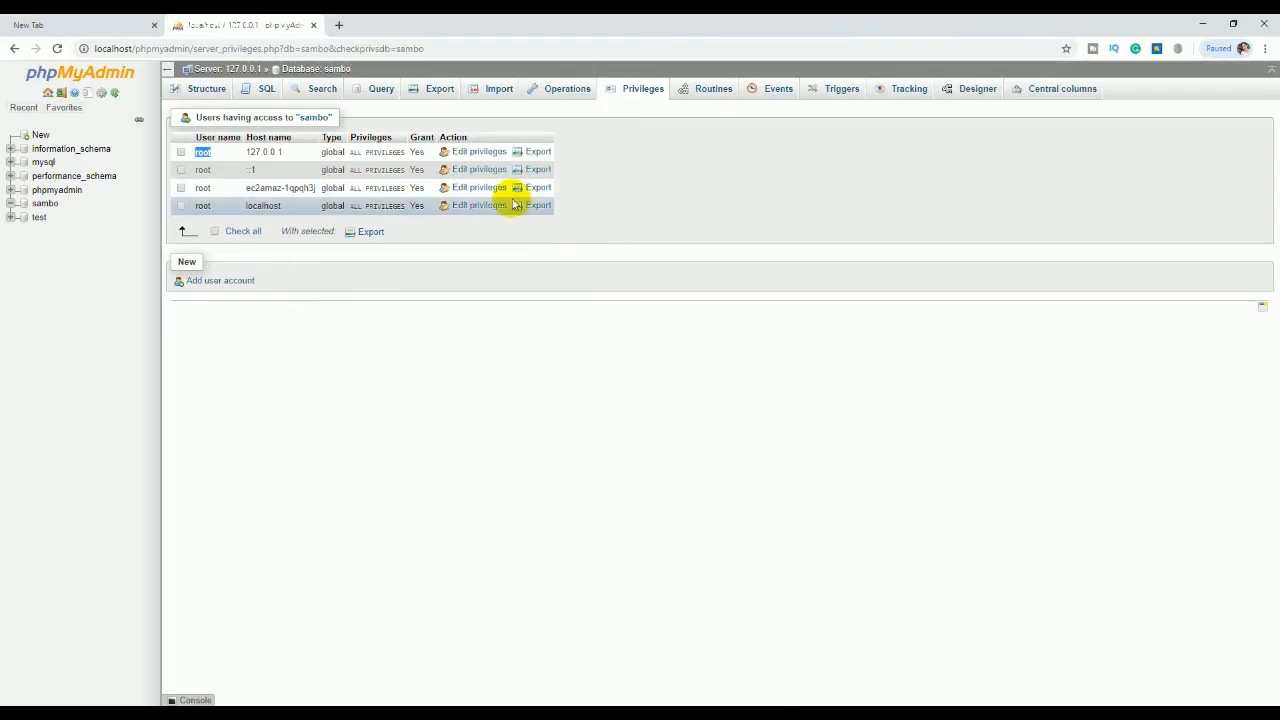
Step: Load localhost/sambo in a new tab to start the Joomla Web Installer
left_click(103, 19)
type("l")
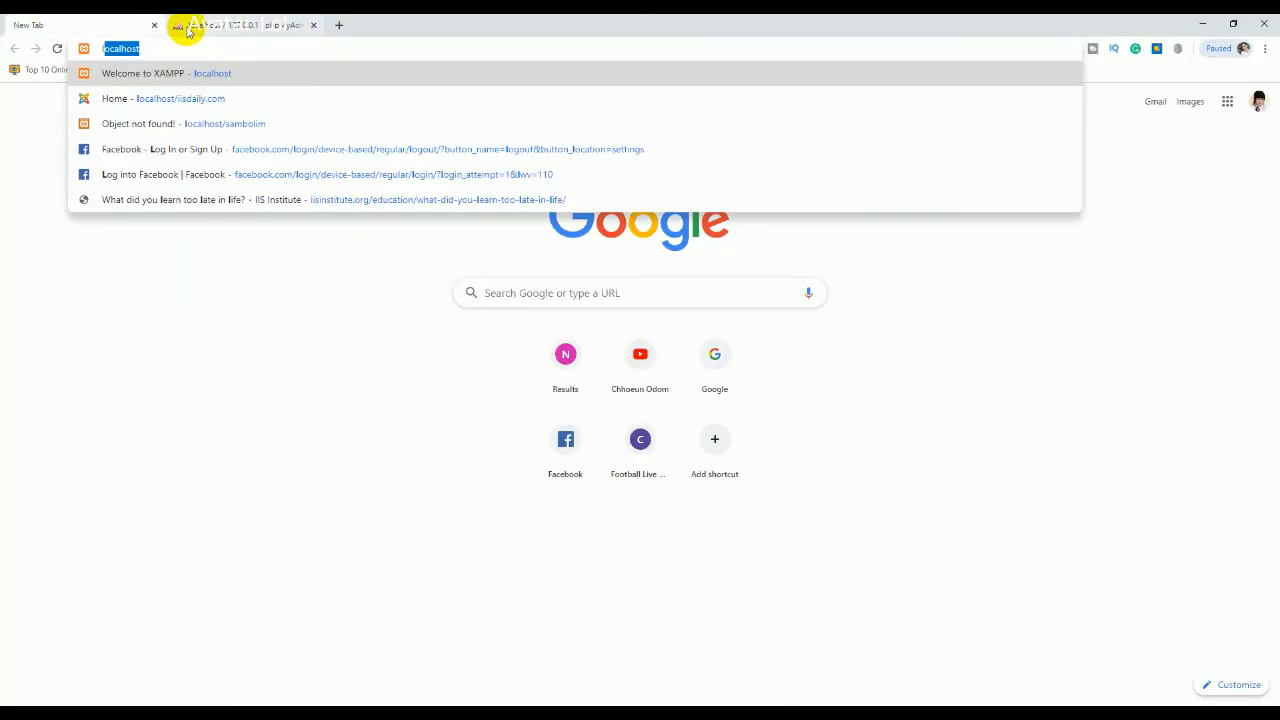
type("ocalhost/s")
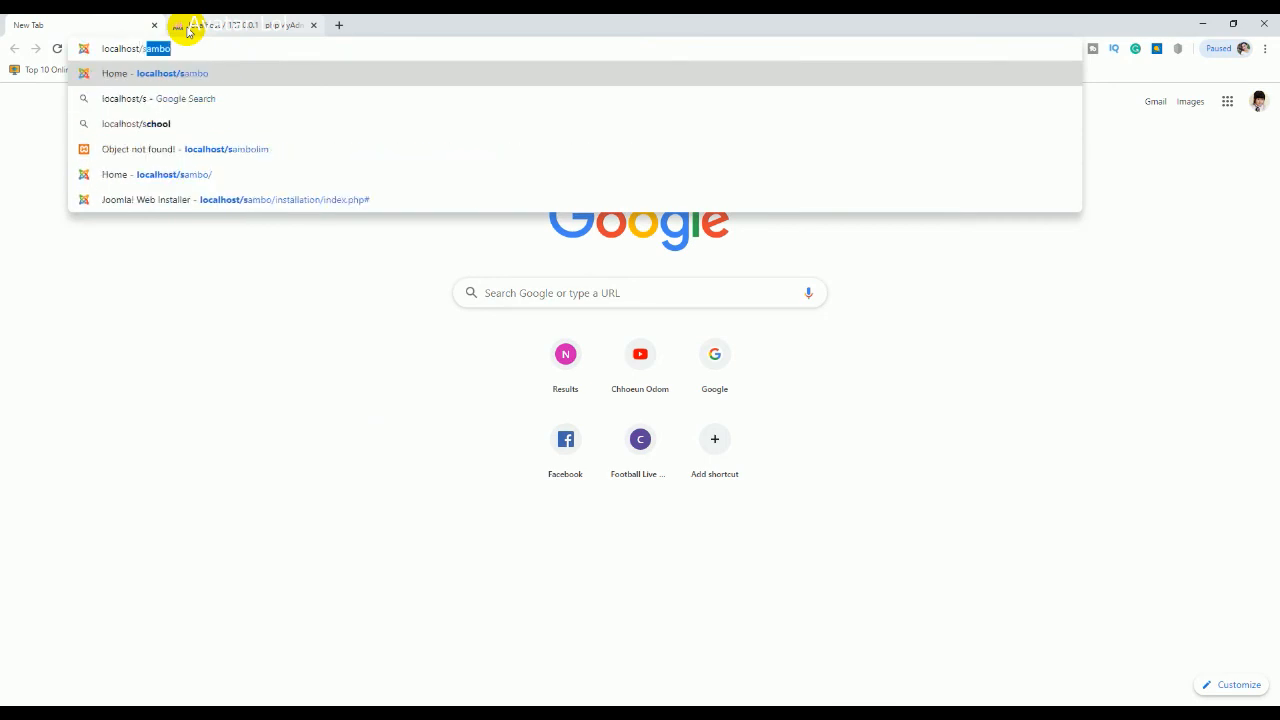
key("Return")
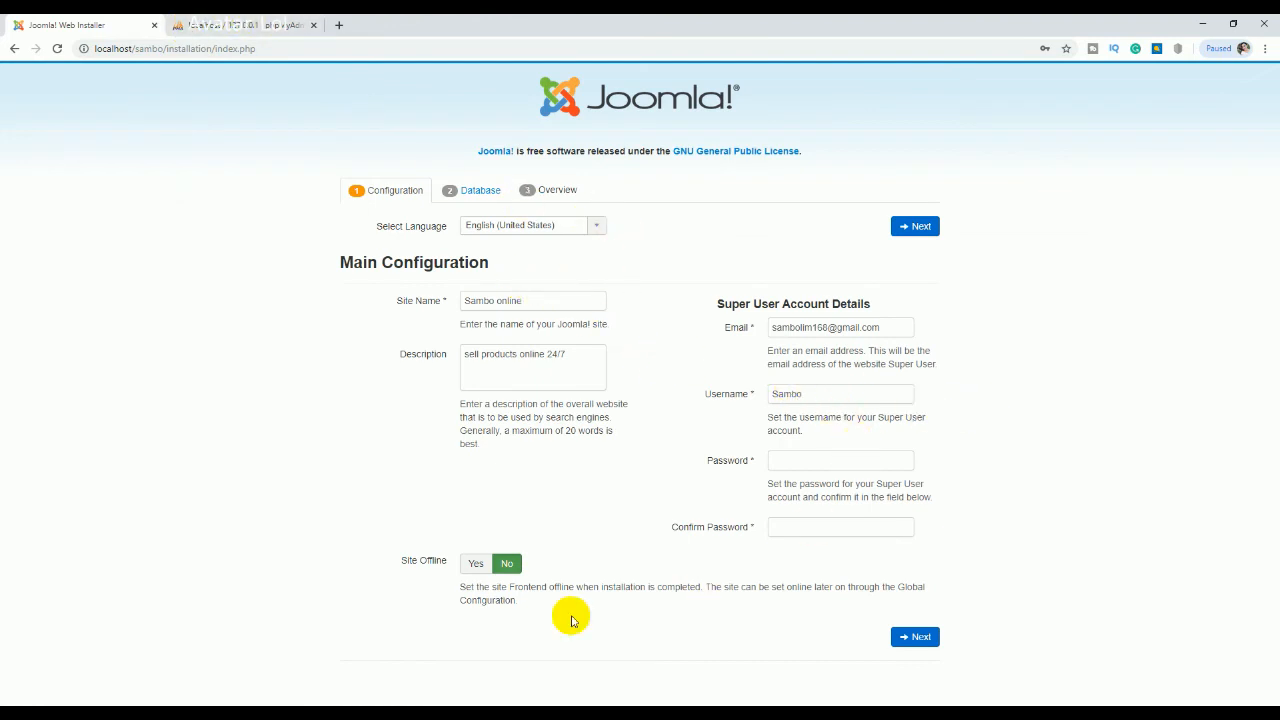
Step: Copy the super user password from the Notepad login notes
left_click(530, 712)
left_click_drag(178, 75, 84, 54)
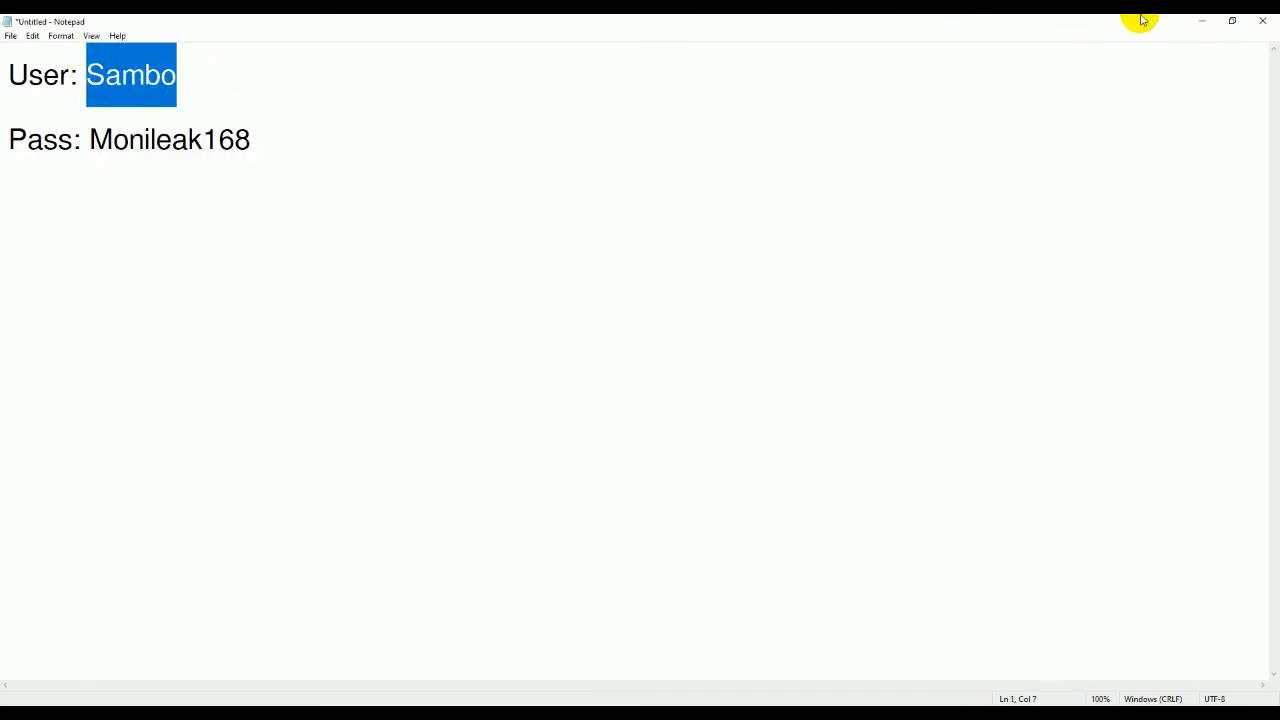
left_click(1203, 20)
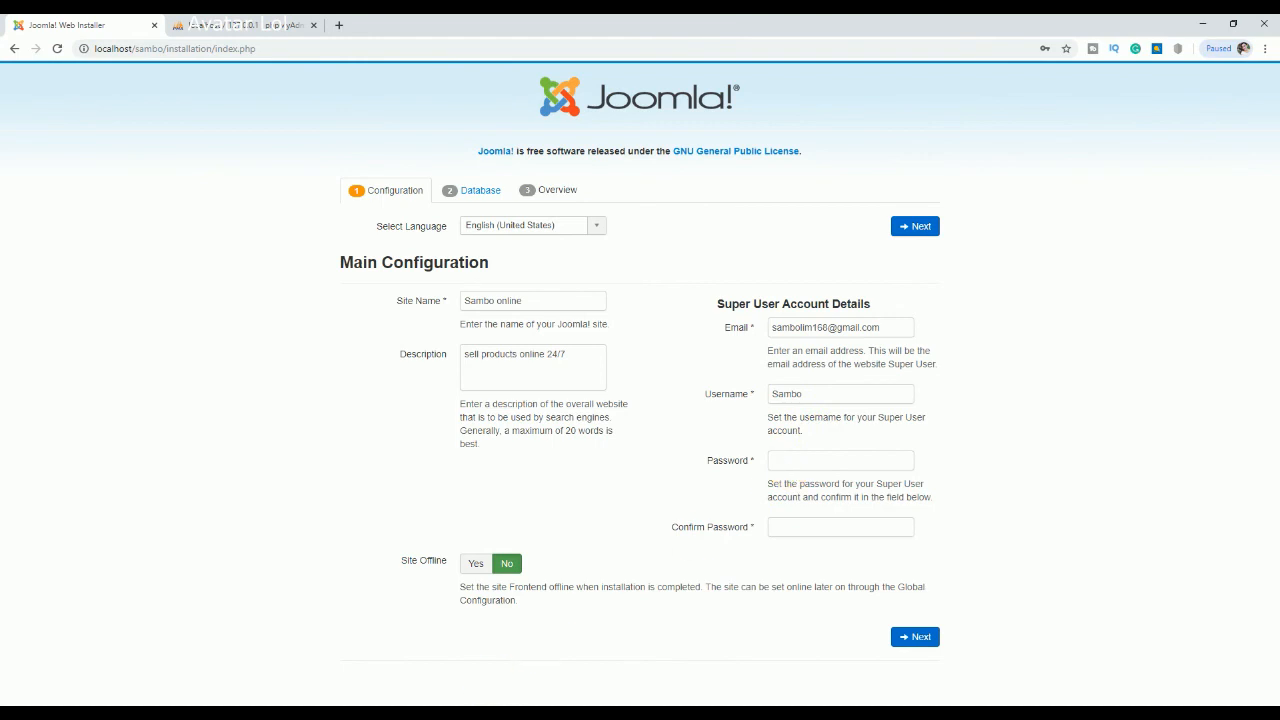
key("alt+Tab")
left_click_drag(320, 150, 90, 152)
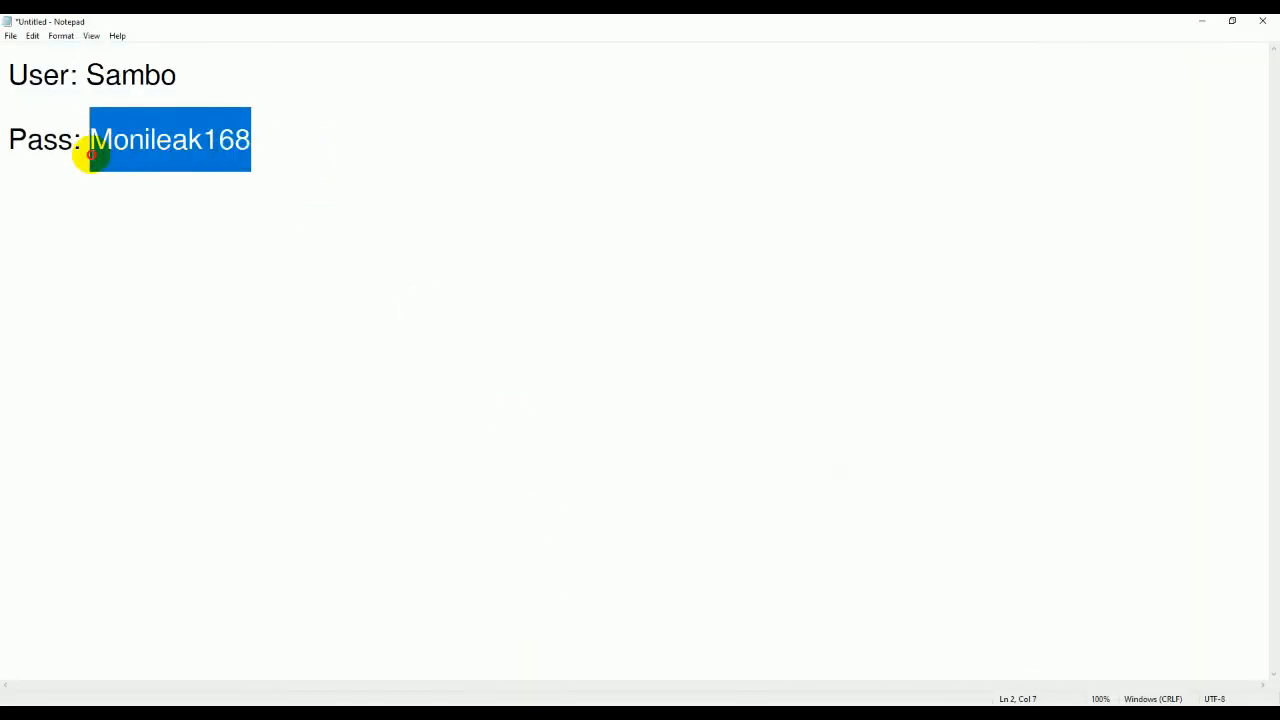
left_click(1203, 20)
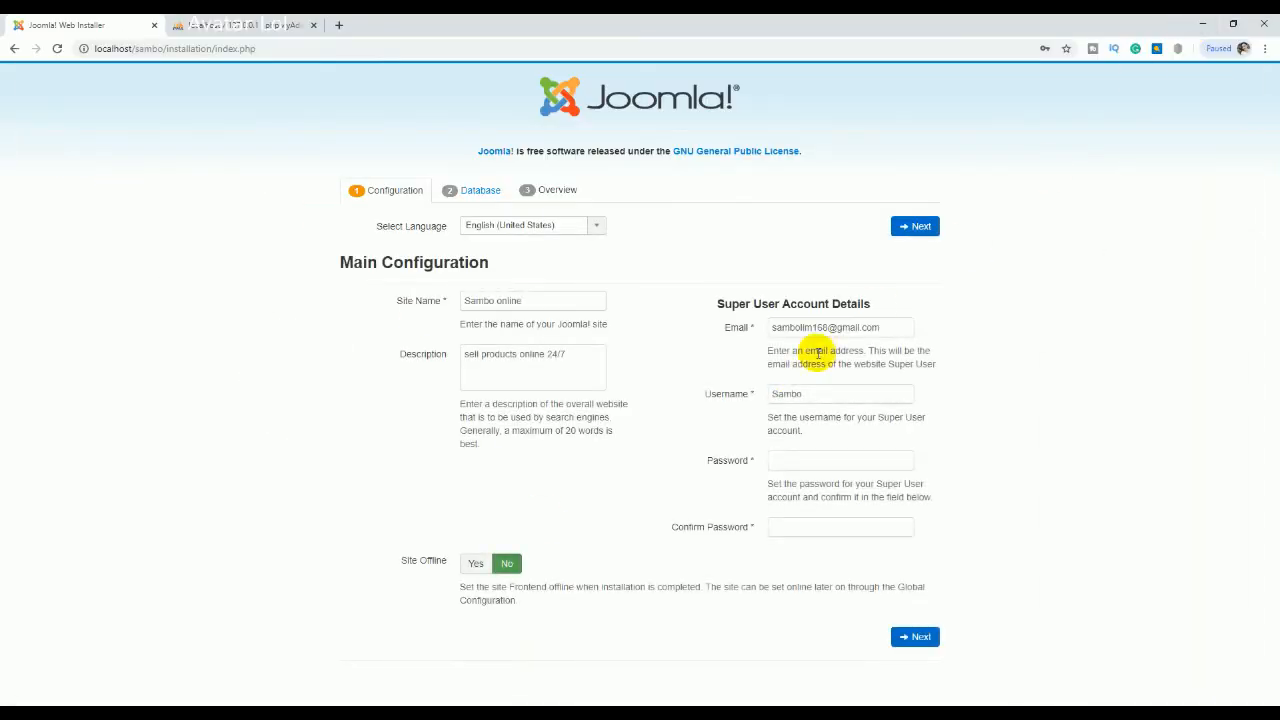
Step: Paste the password into Password and Confirm Password, then advance to Database Configuration
left_click(801, 462)
key("ctrl+v")
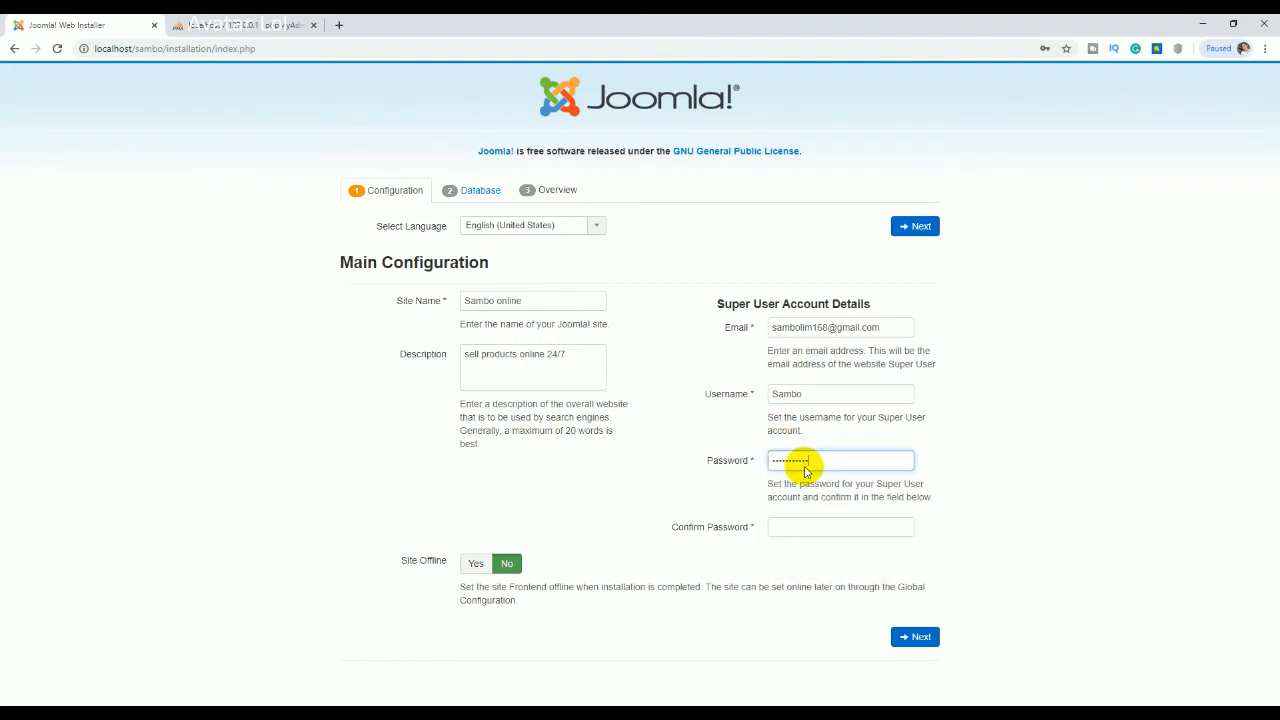
left_click(827, 524)
key("ctrl+v")
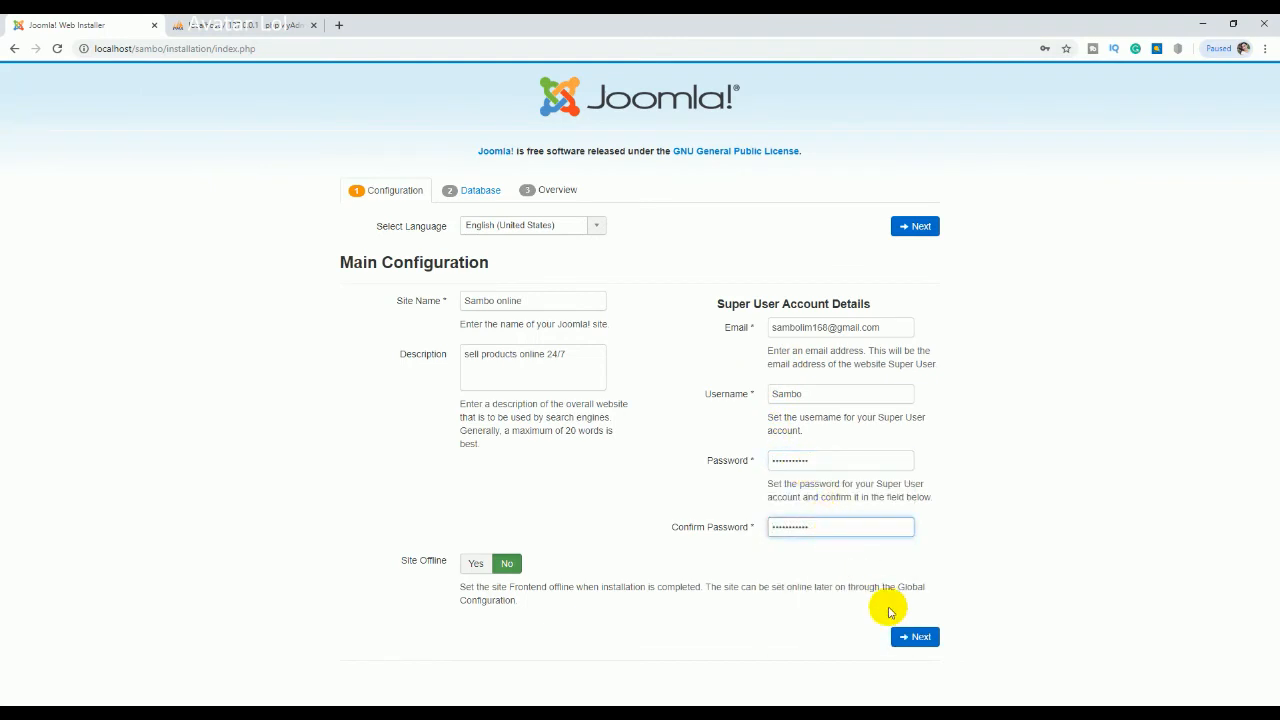
left_click(906, 636)
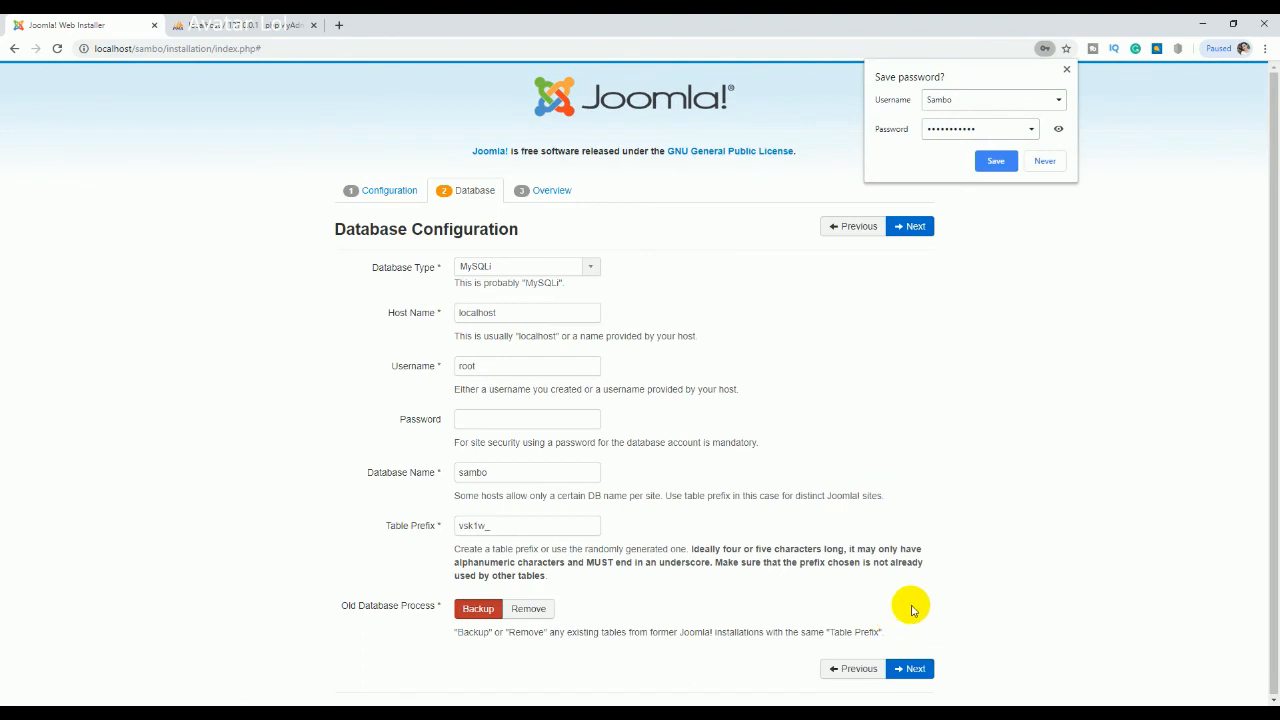
left_click(956, 405)
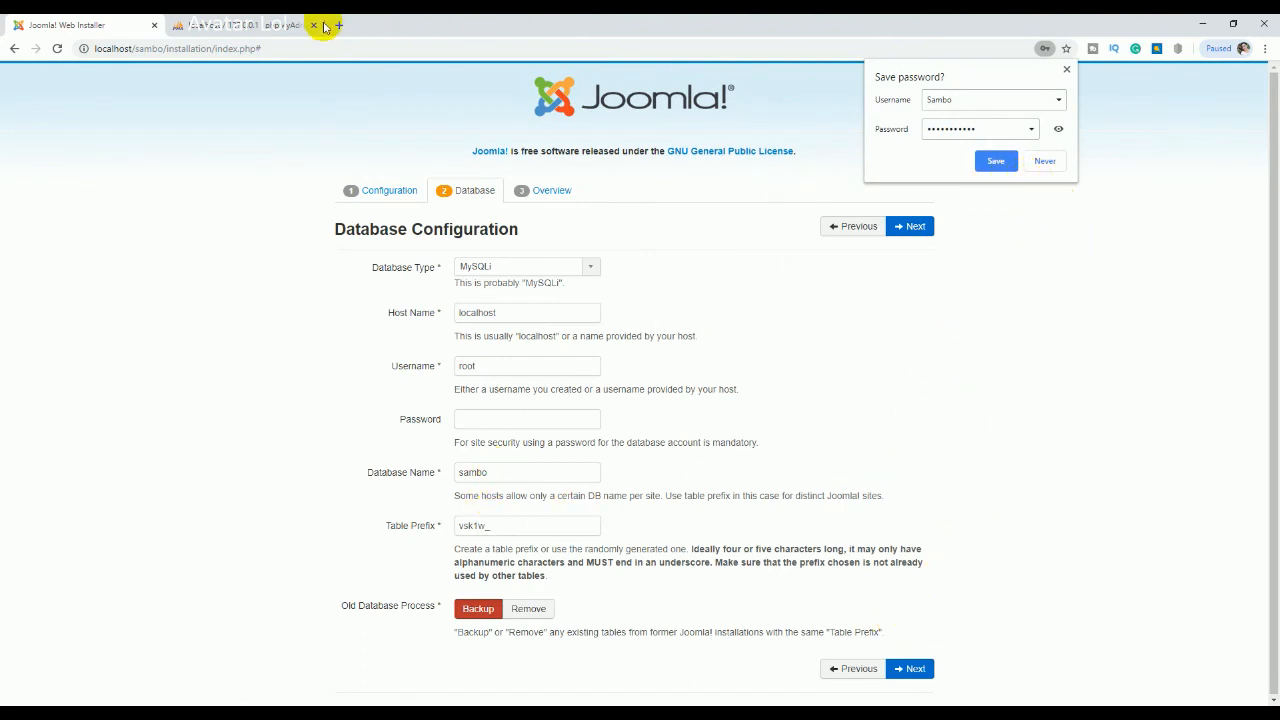
left_click(251, 30)
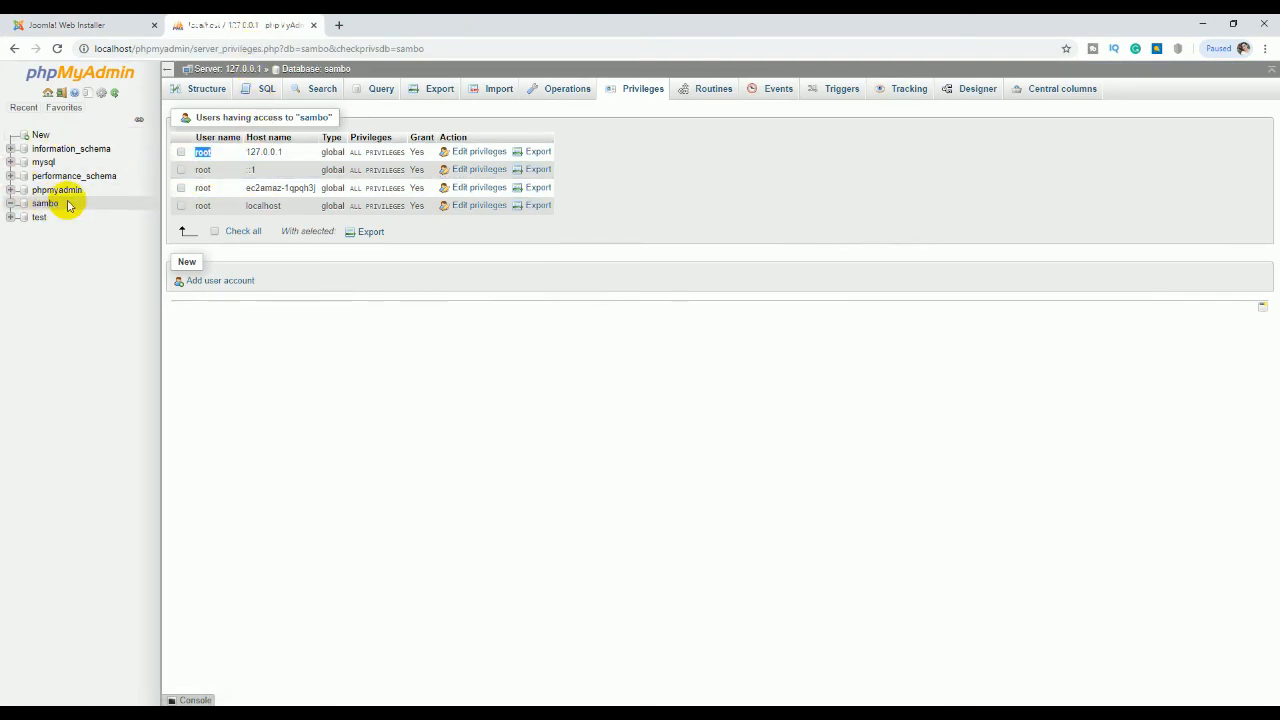
double_click(202, 153)
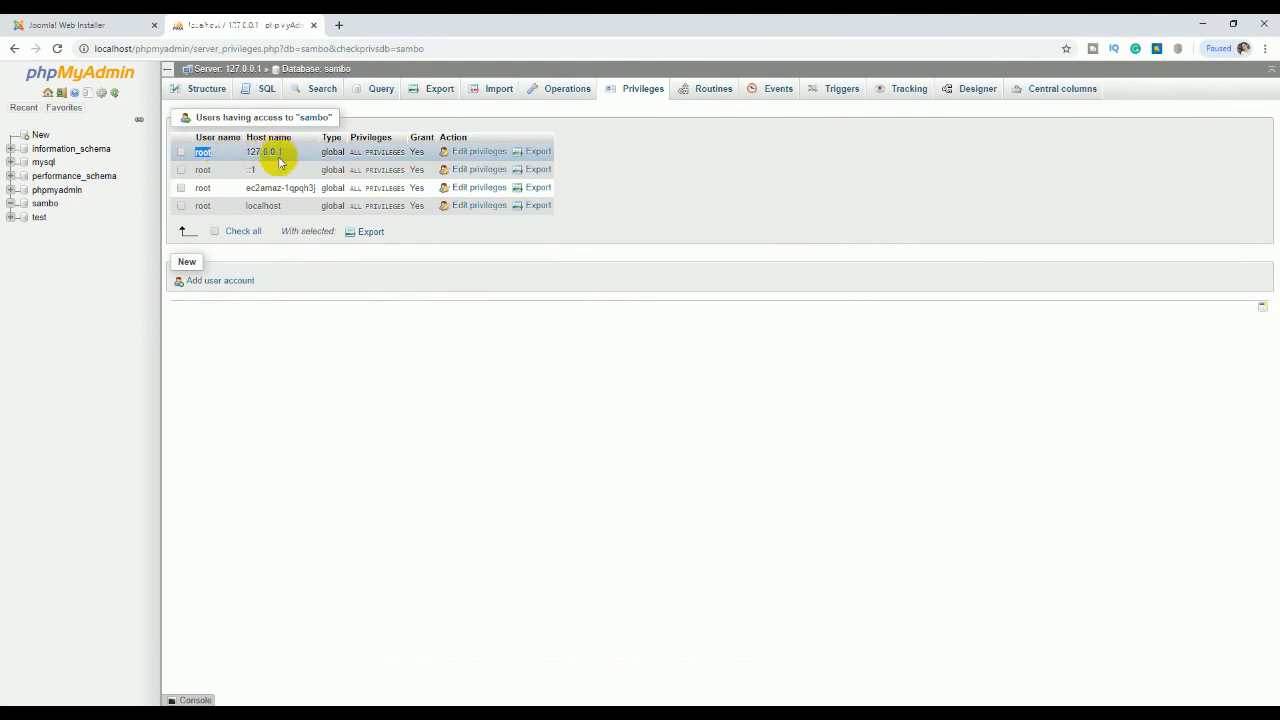
left_click(72, 22)
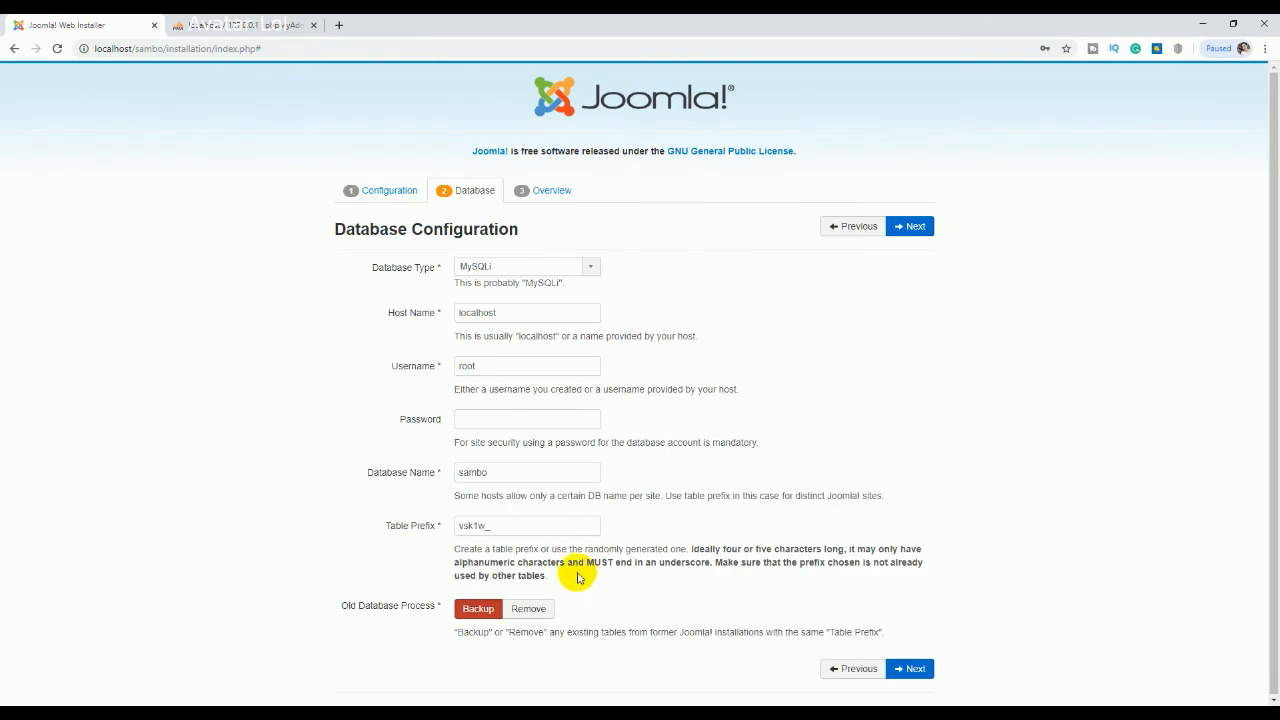
left_click(908, 668)
scroll(556, 414, "down", 3)
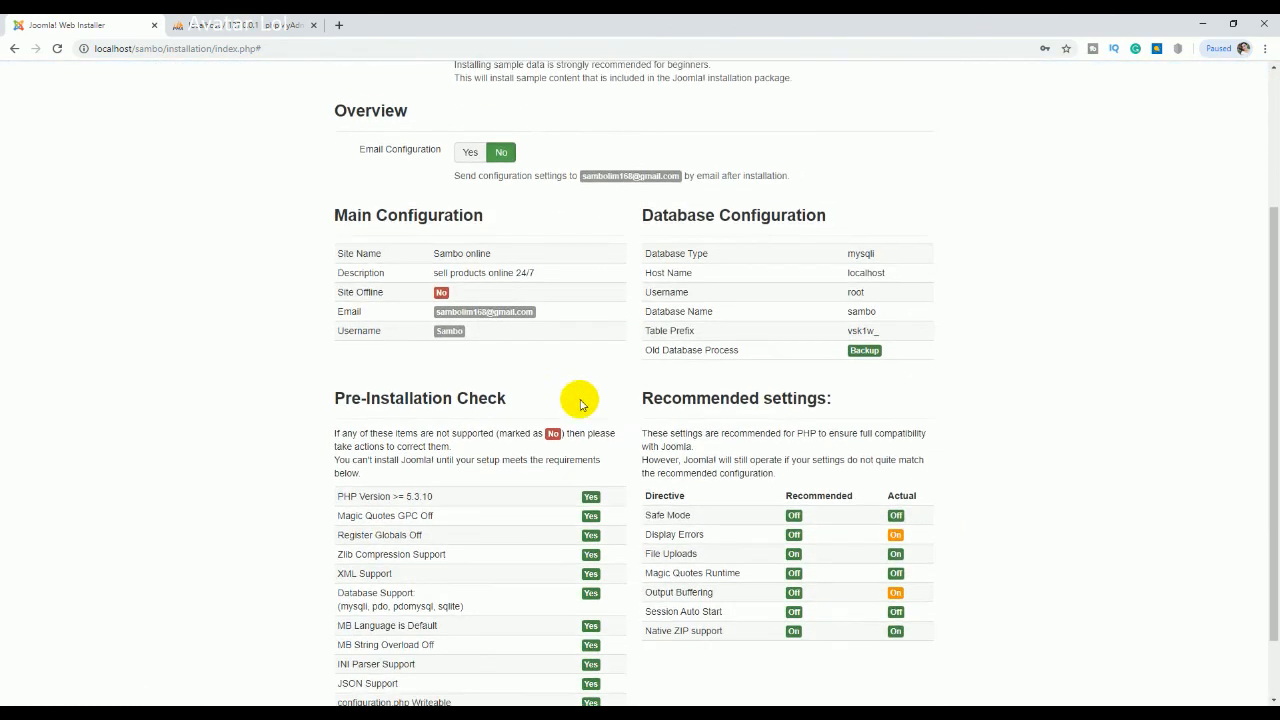
Step: Run Install from the Overview page until 'Congratulations! Joomla! is now installed' appears
left_click(907, 668)
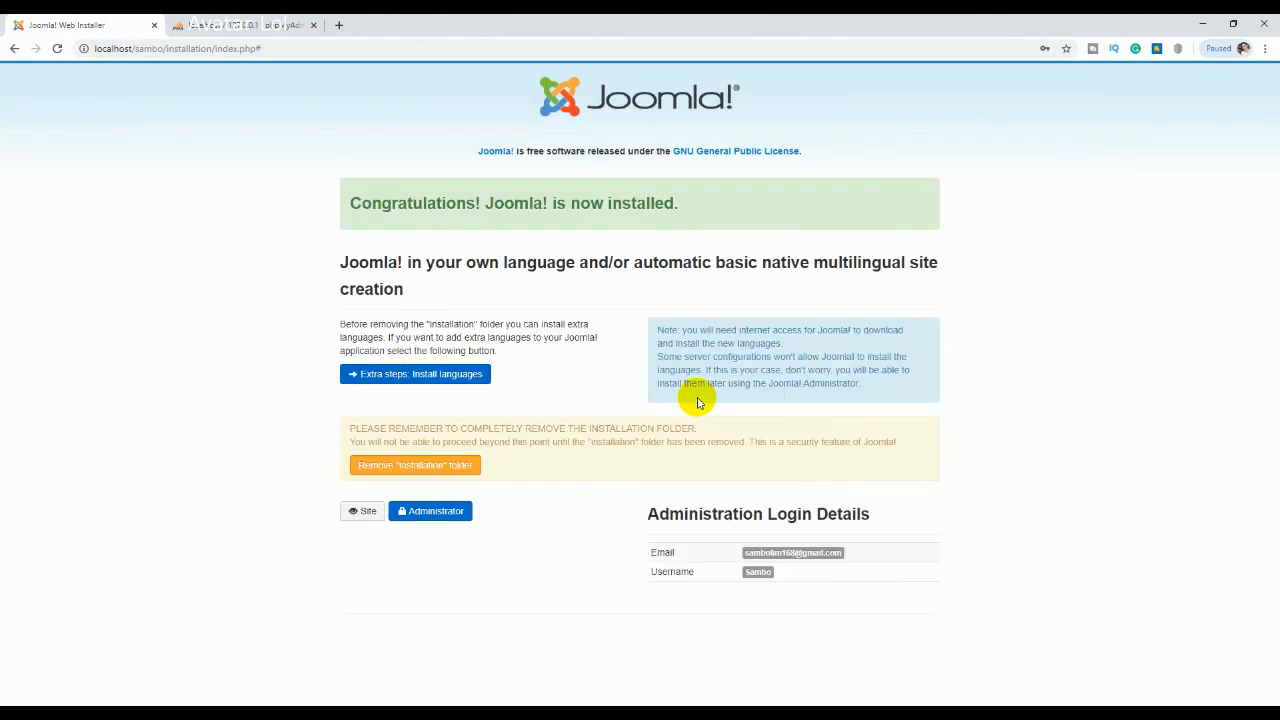
Step: Remove the "installation" folder and open the Administrator login
left_click(434, 468)
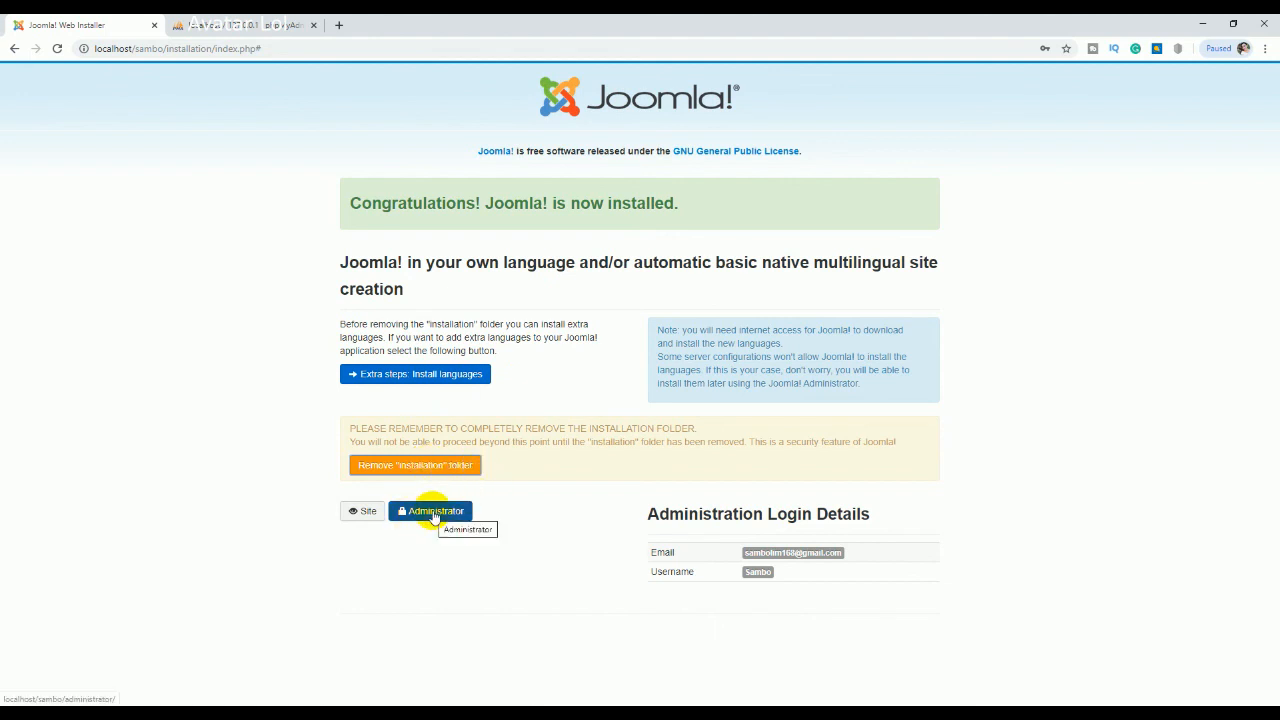
left_click(422, 465)
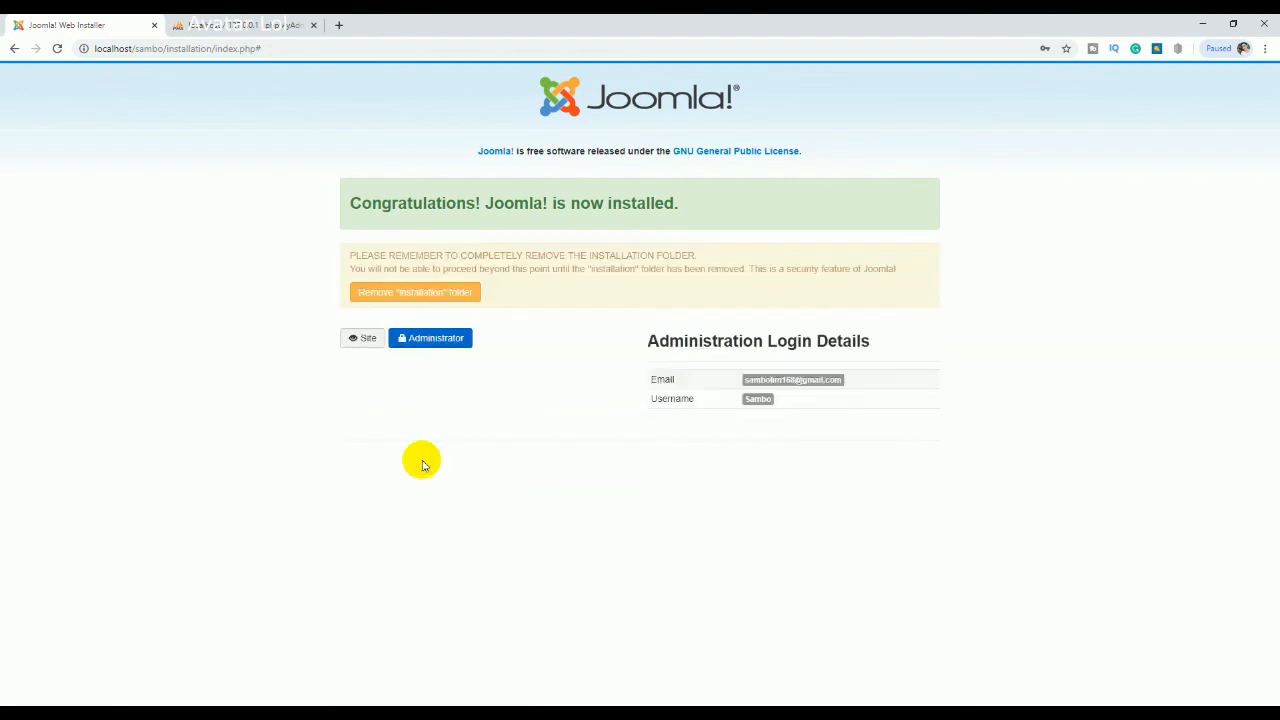
left_click(426, 342)
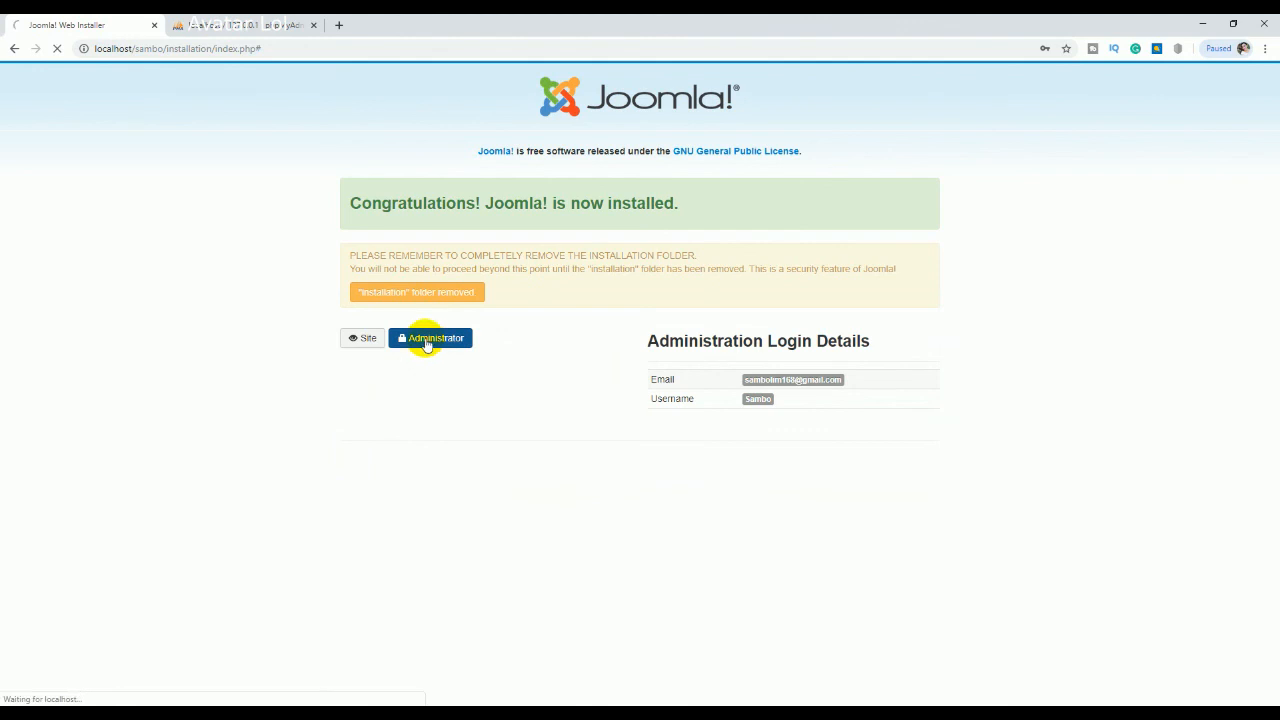
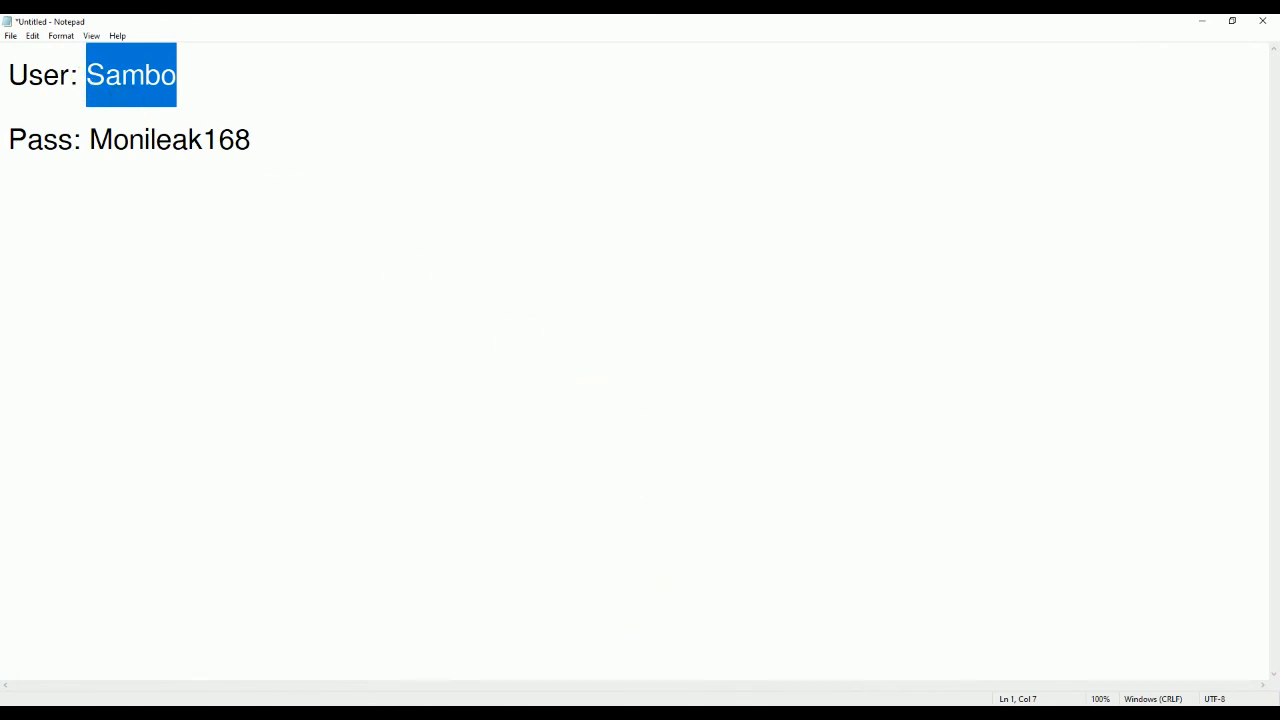
Step: Log in to the Joomla administrator with the admin username and password from Notepad, then view phpMyAdmin's sambo privileges
left_click(678, 713)
double_click(608, 327)
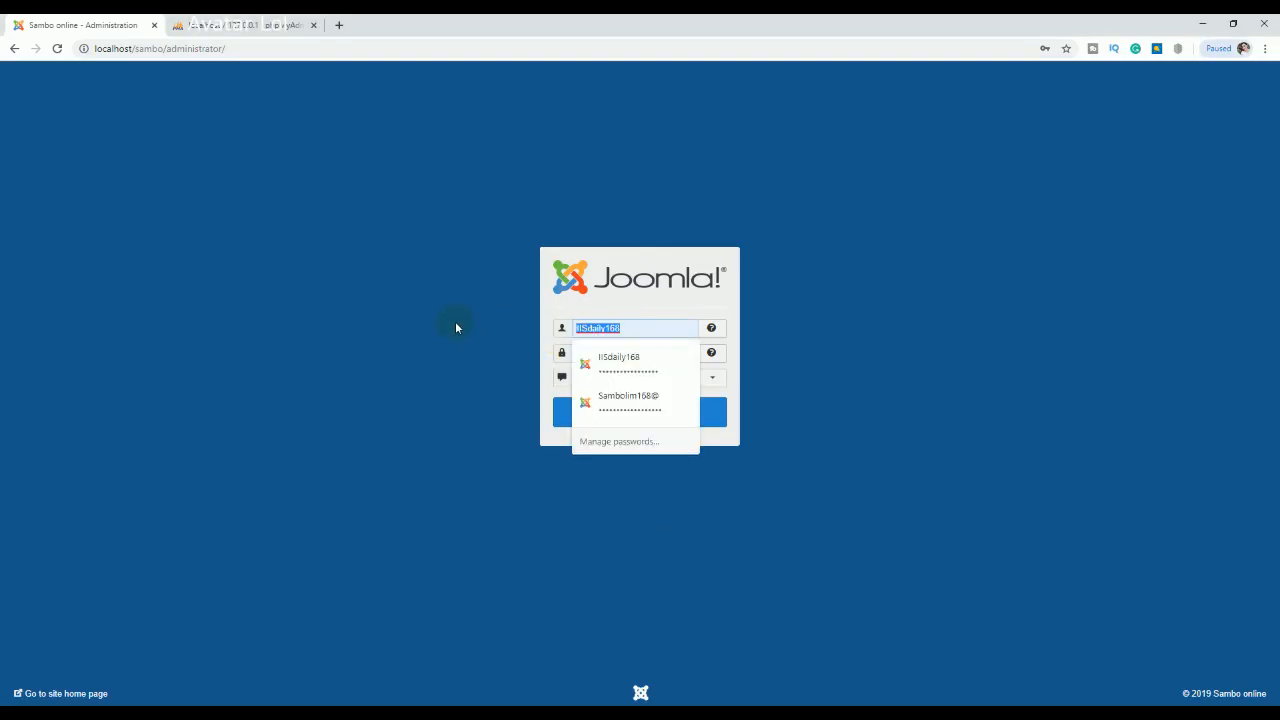
key("ctrl+v")
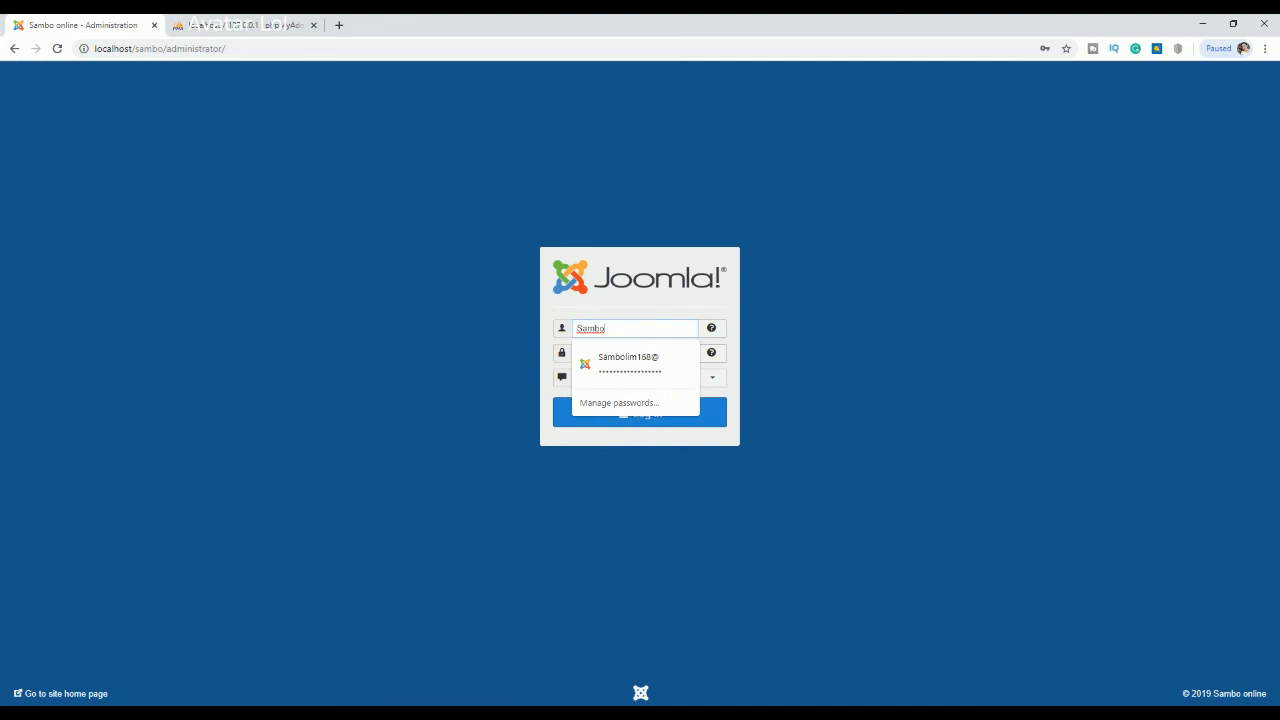
key("alt+Tab")
left_click_drag(251, 140, 96, 172)
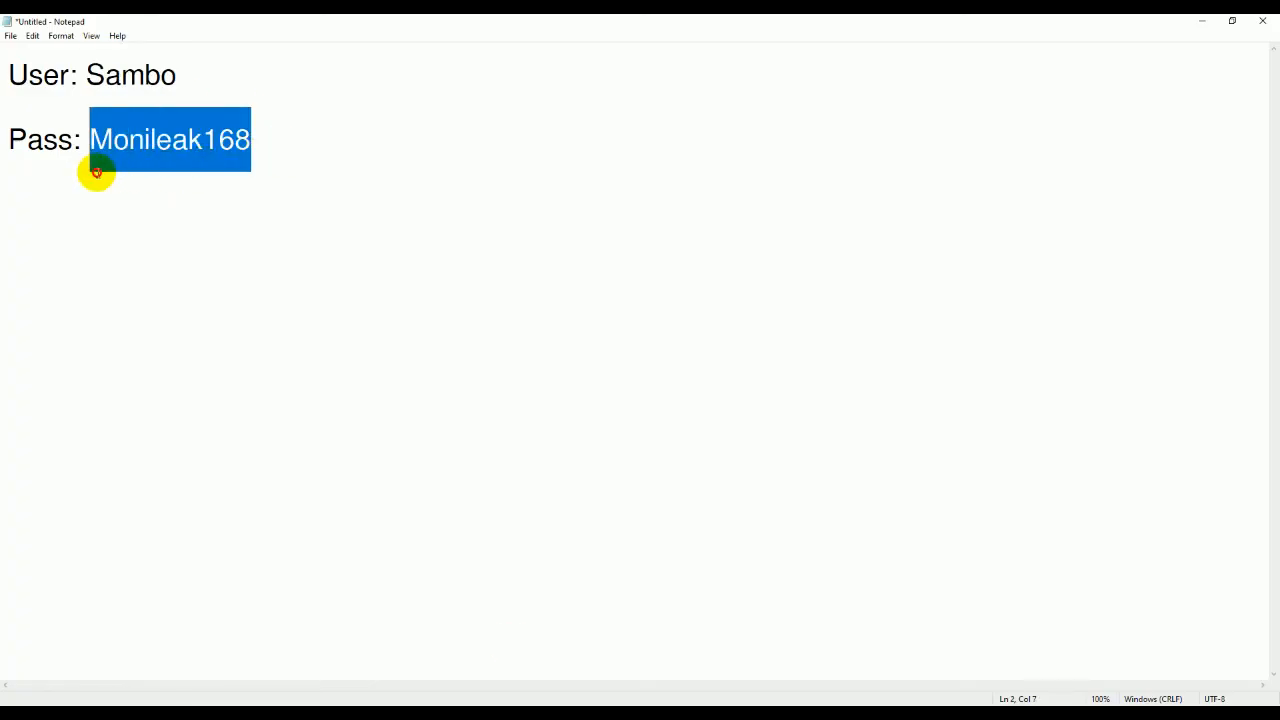
left_click(648, 714)
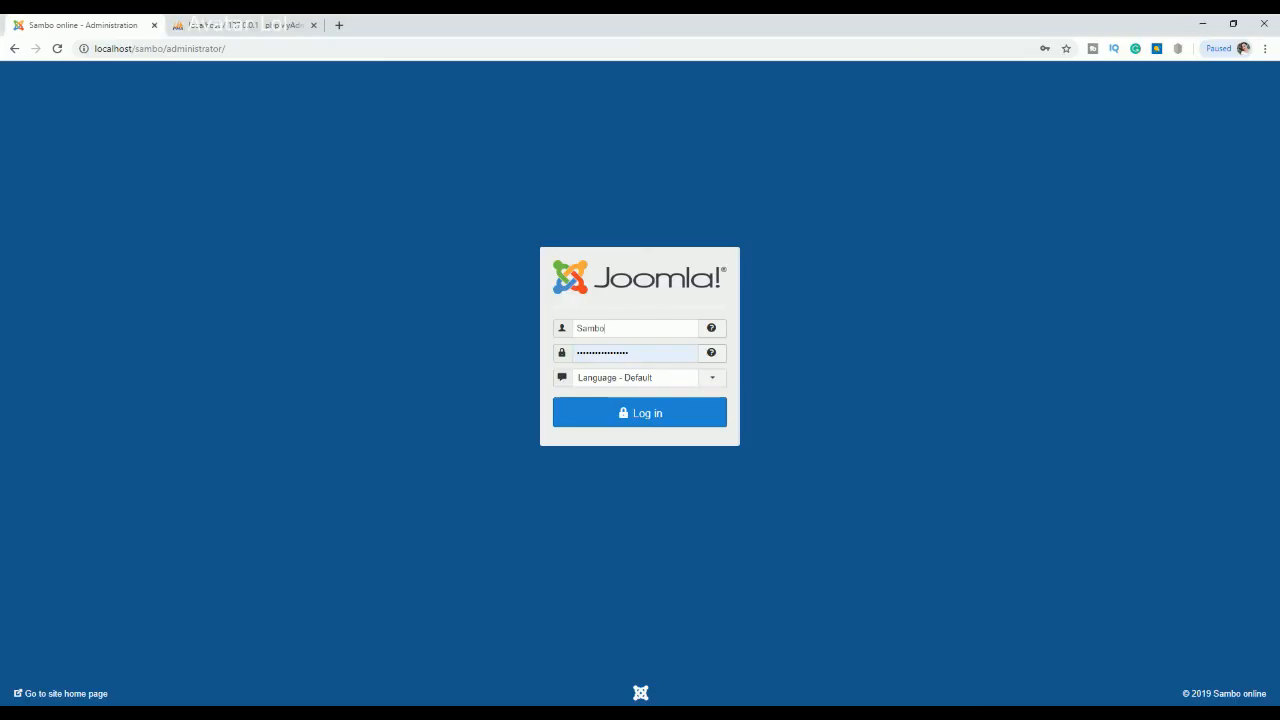
left_click_drag(644, 356, 427, 353)
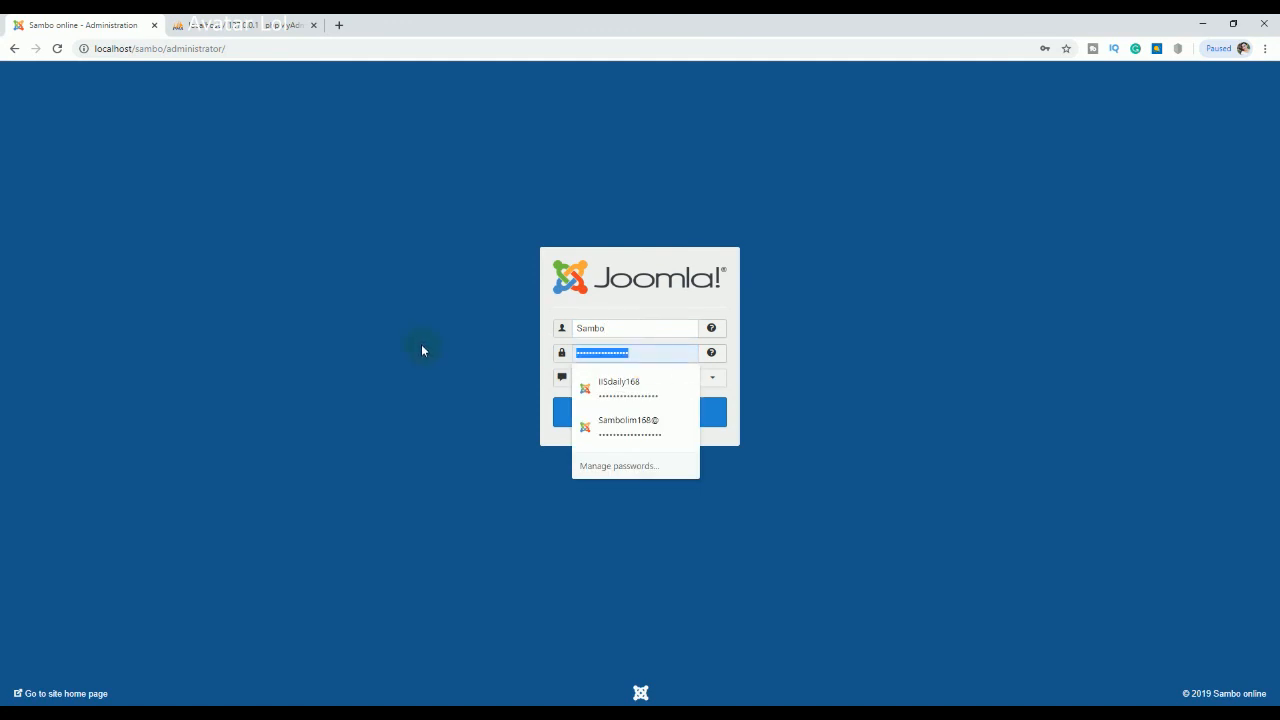
key("ctrl+v")
left_click(605, 411)
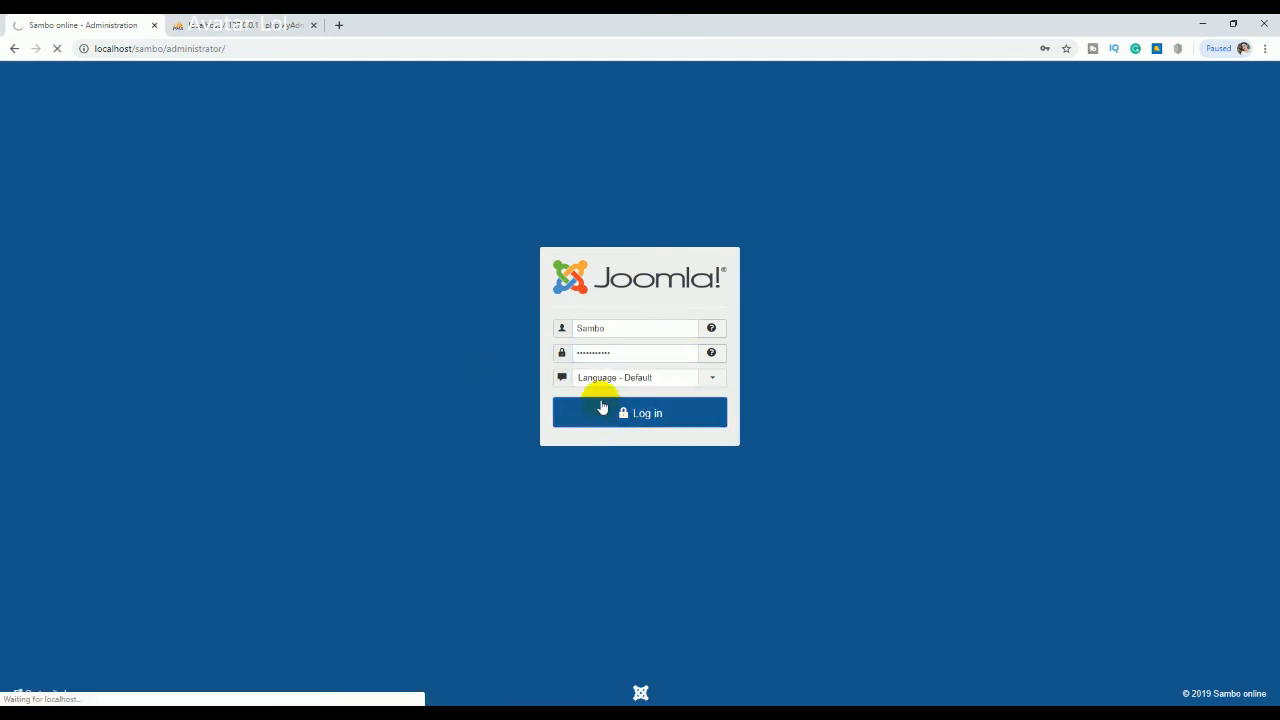
left_click(243, 24)
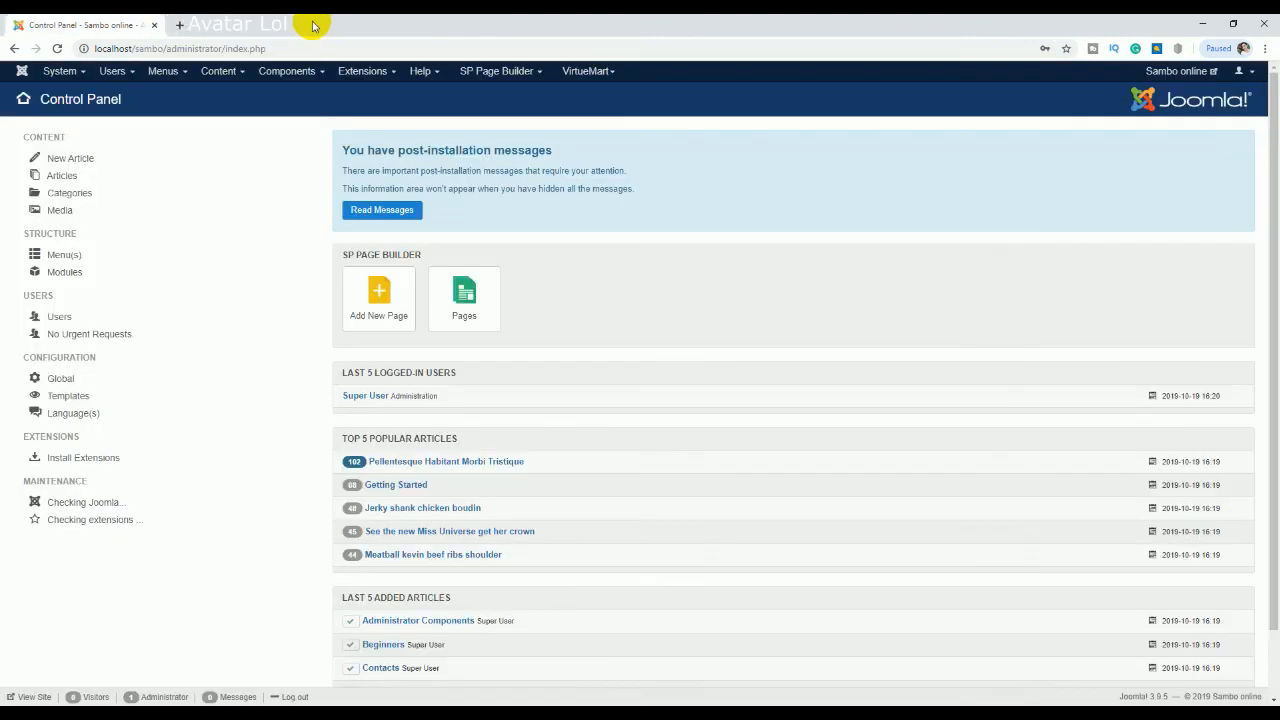
Step: Close phpMyAdmin and launch installation of the Joomla 3.9.12 update over version 3.9.5
left_click(313, 26)
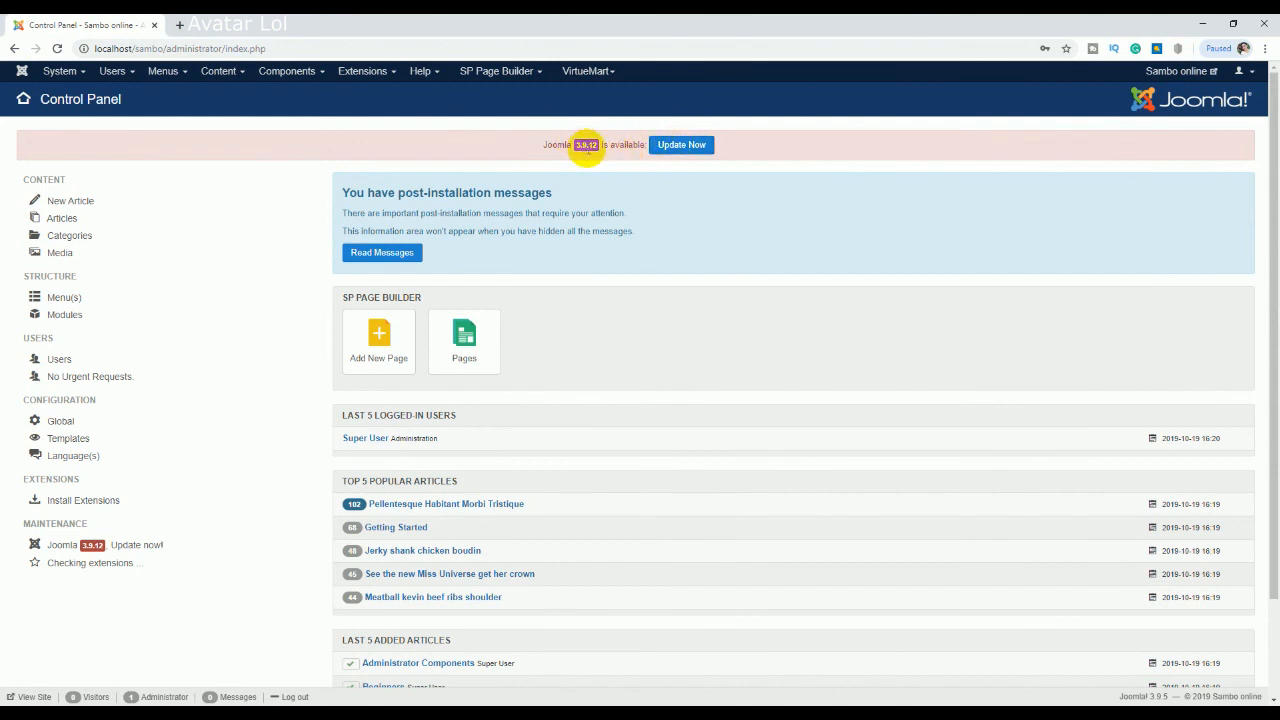
left_click(673, 146)
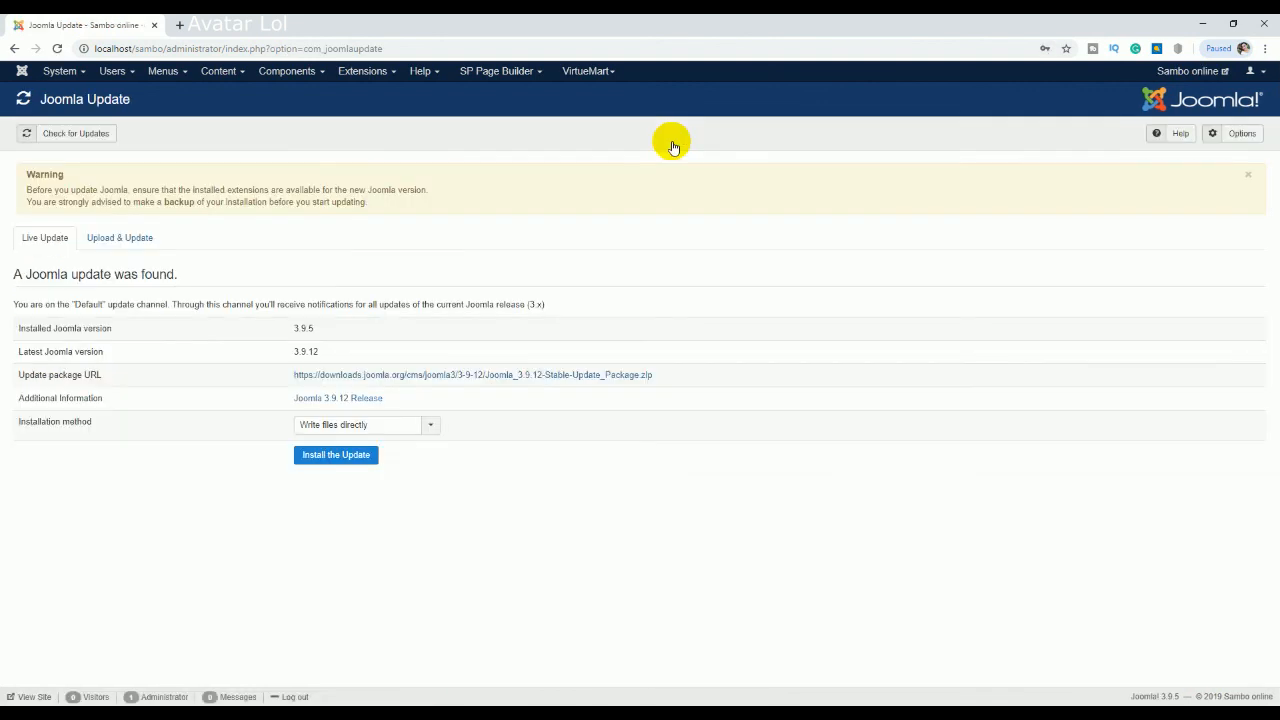
left_click(335, 459)
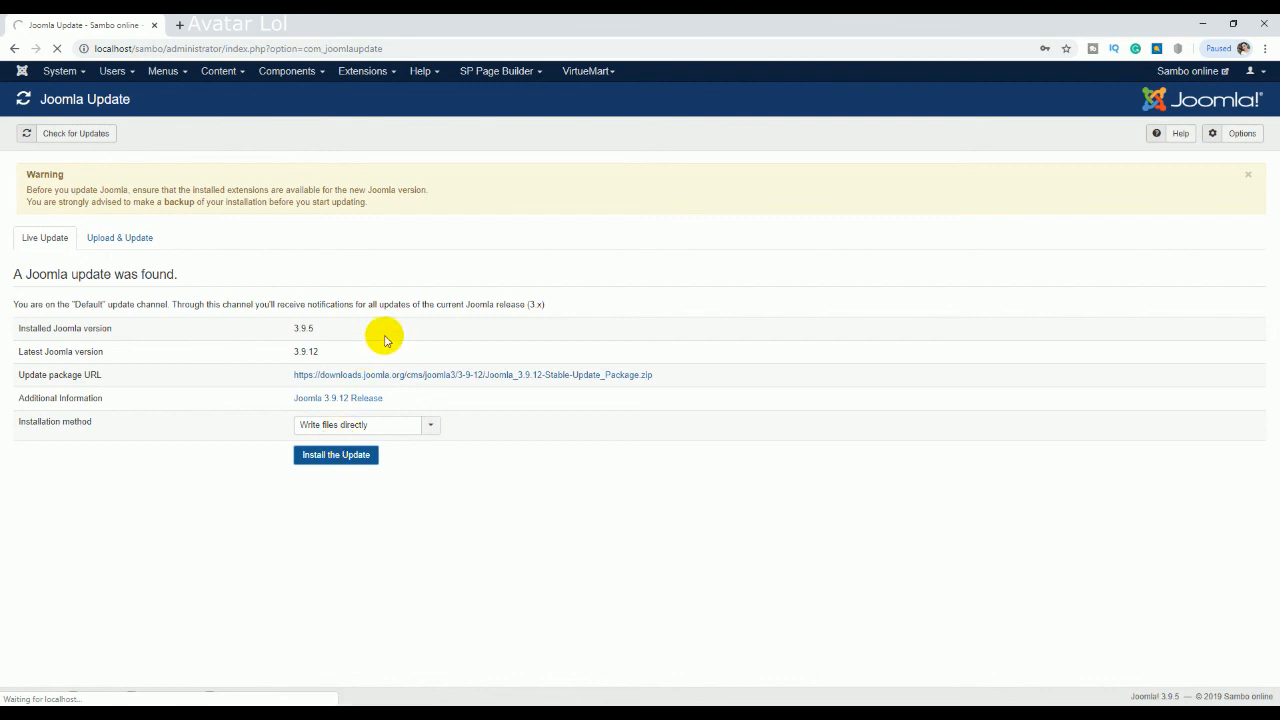
Step: Open the MegaDeal shop homepage in a new tab, scroll through its product sections, and return to Joomla Update
right_click(1172, 70)
left_click(1135, 80)
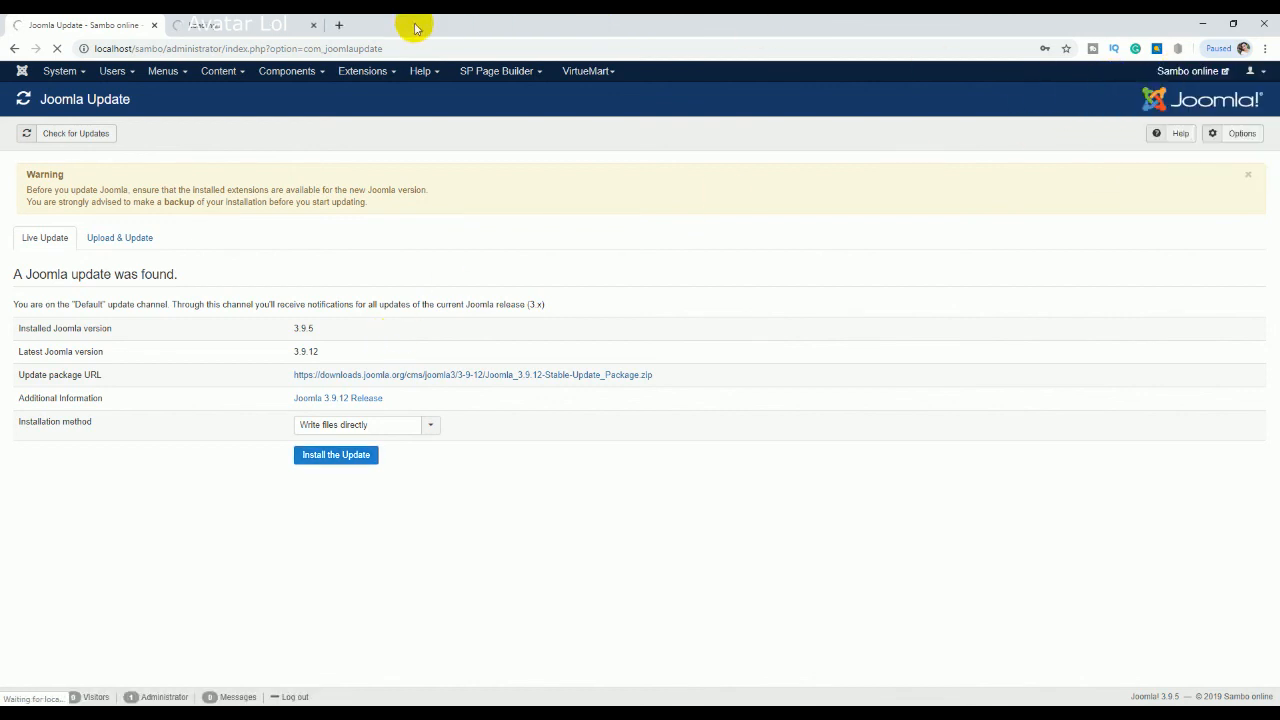
left_click(283, 27)
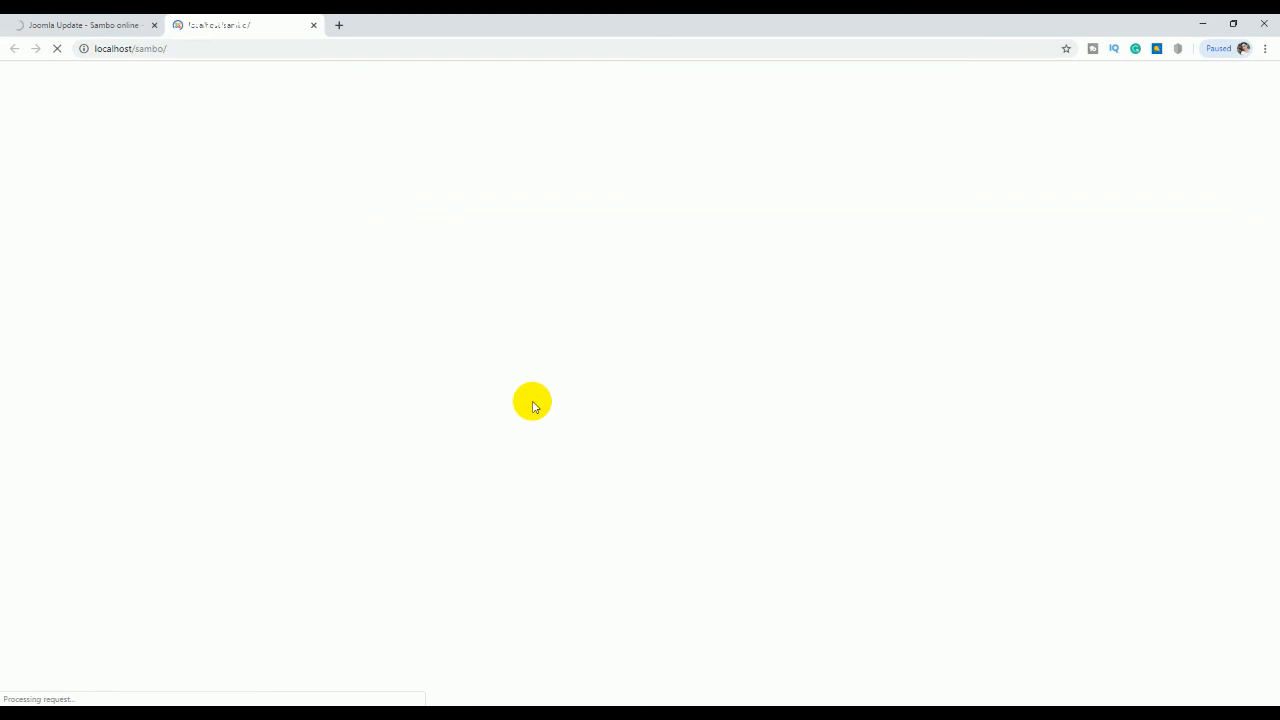
scroll(768, 440, "down", 10)
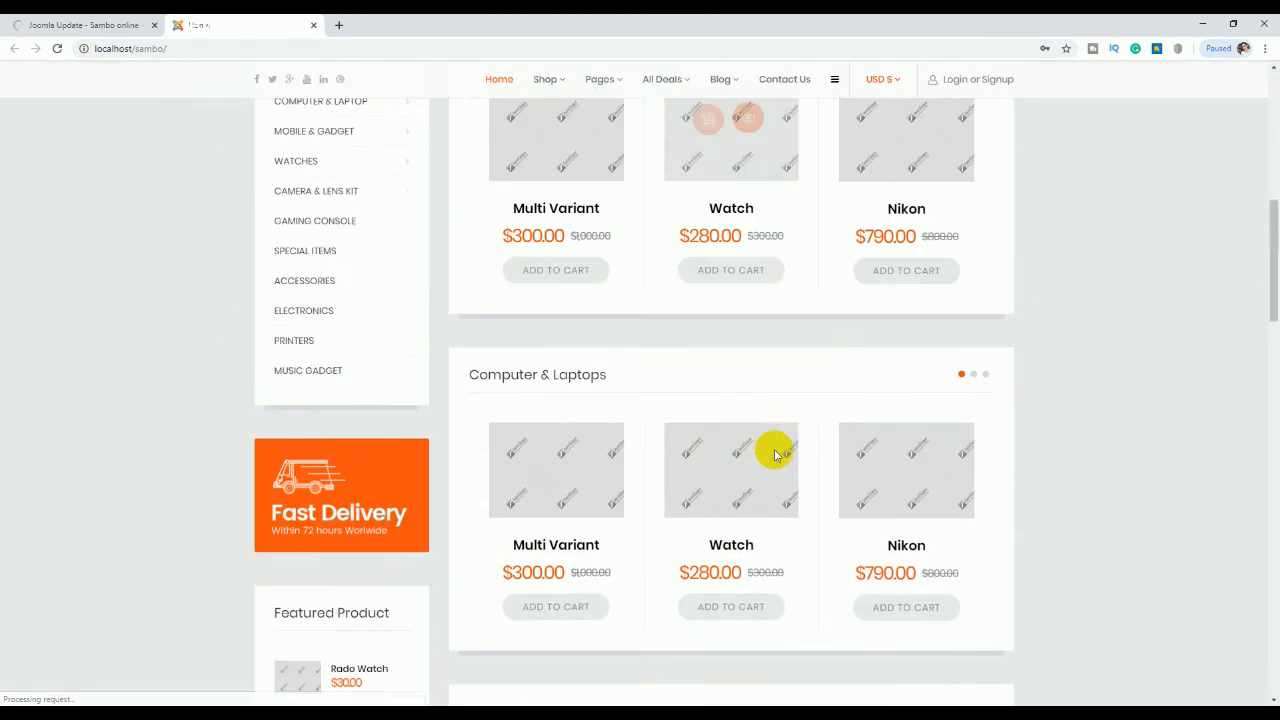
scroll(776, 458, "down", 8)
scroll(776, 458, "up", 11)
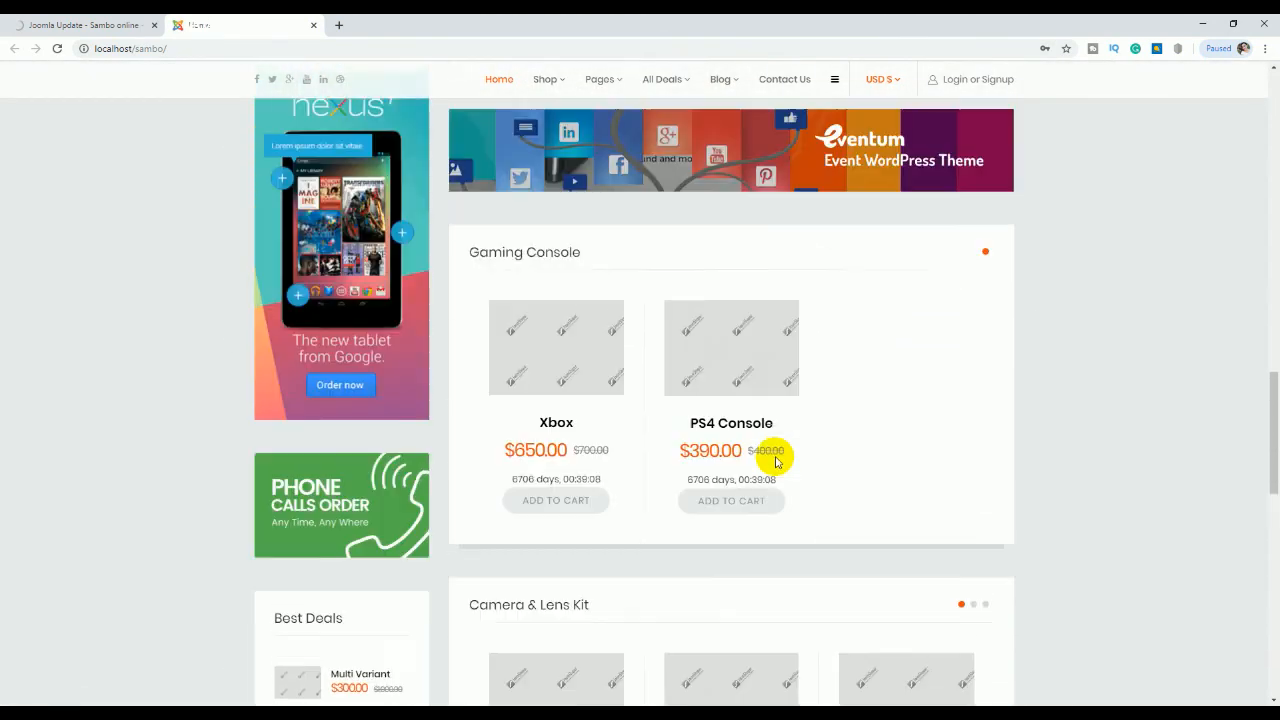
scroll(776, 458, "up", 5)
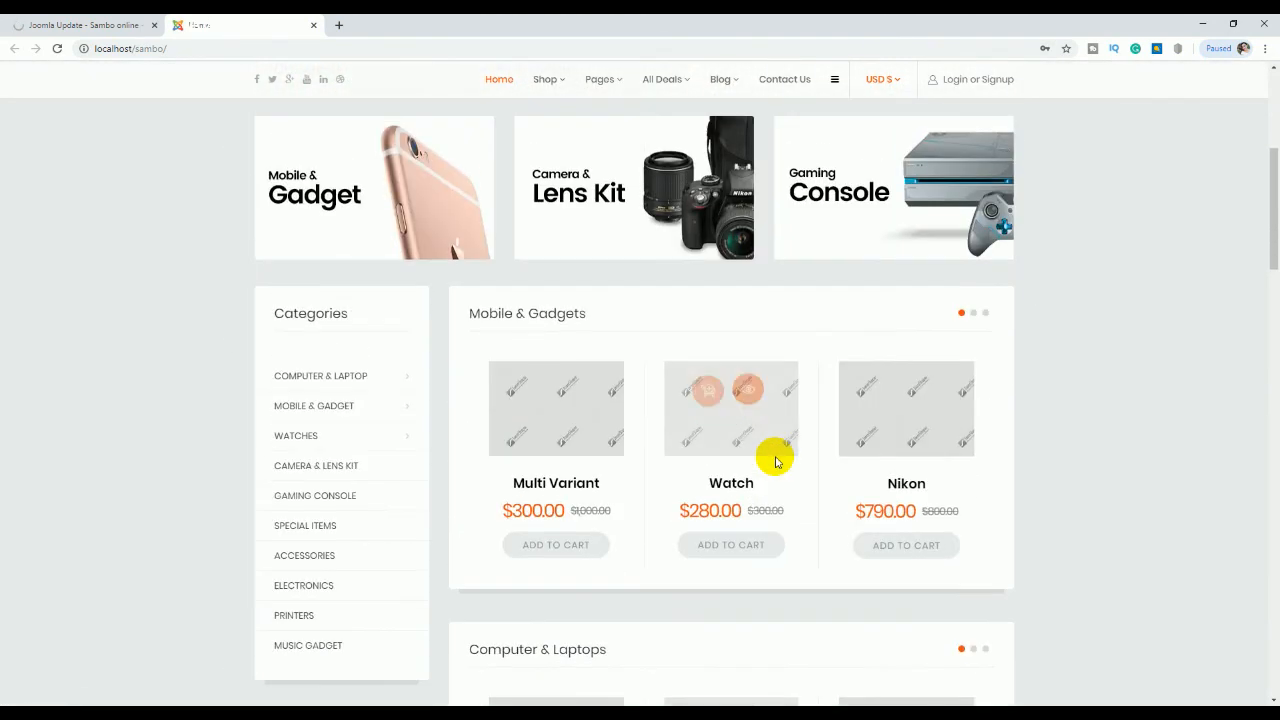
left_click(108, 18)
left_click(229, 18)
left_click(68, 22)
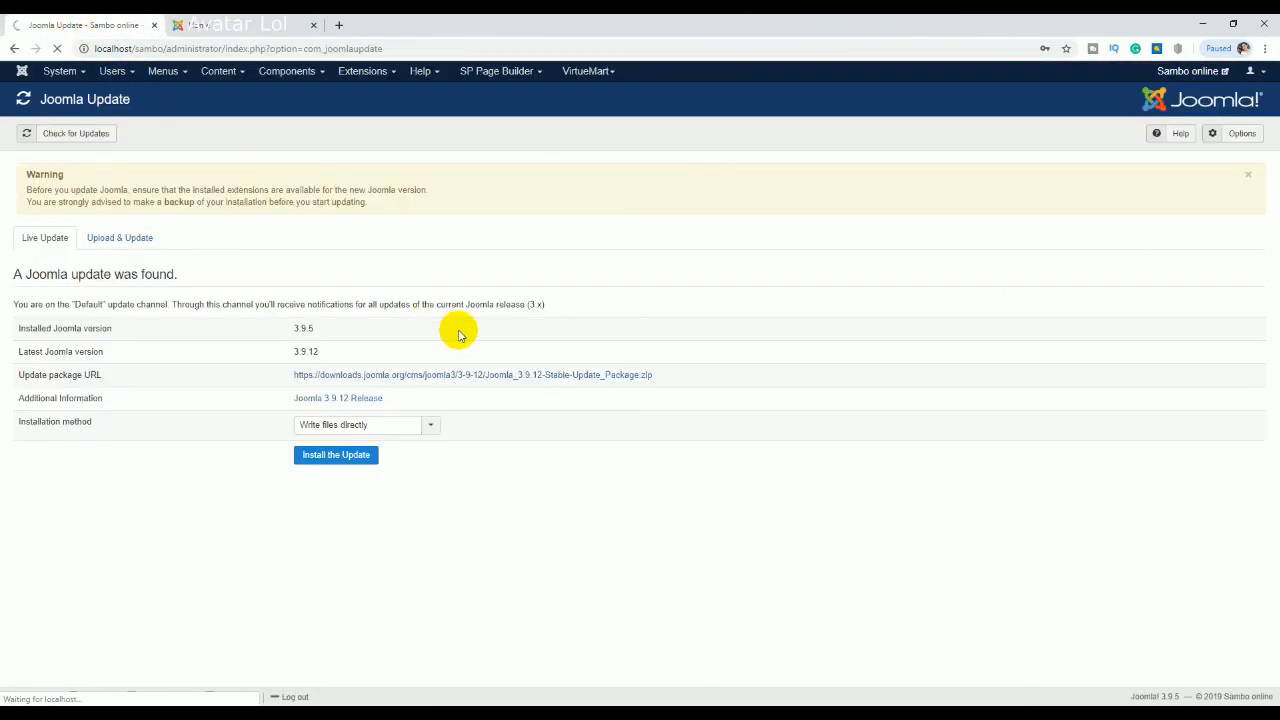